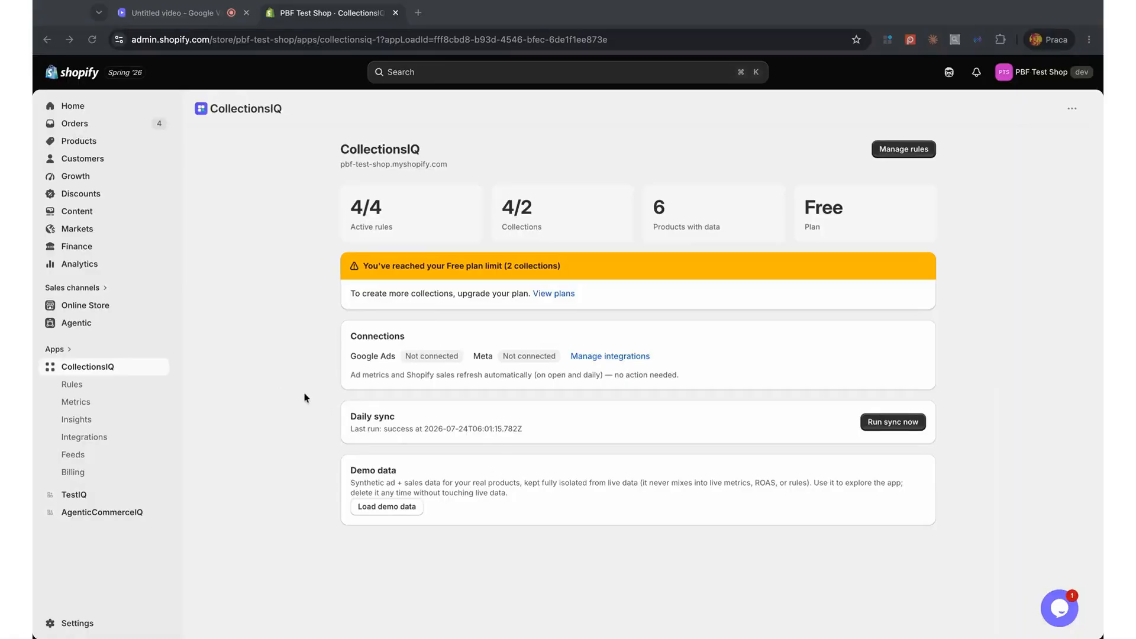
- Review the active rules and the built-in rules offered on the CollectionsIQ Rules page
left_click(268, 403)
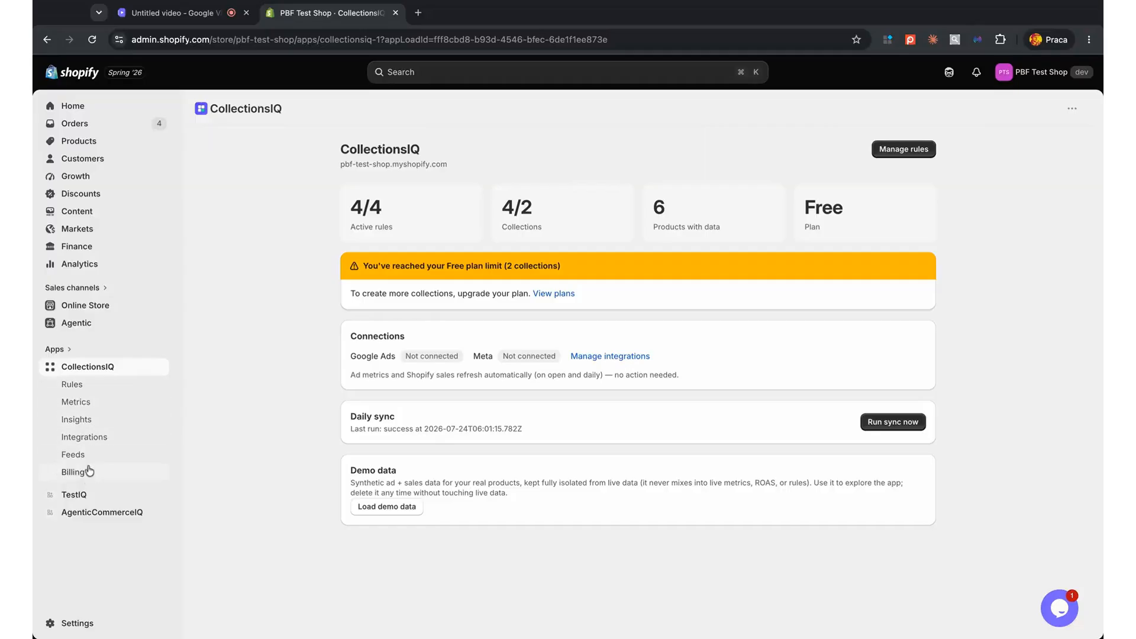
left_click(107, 386)
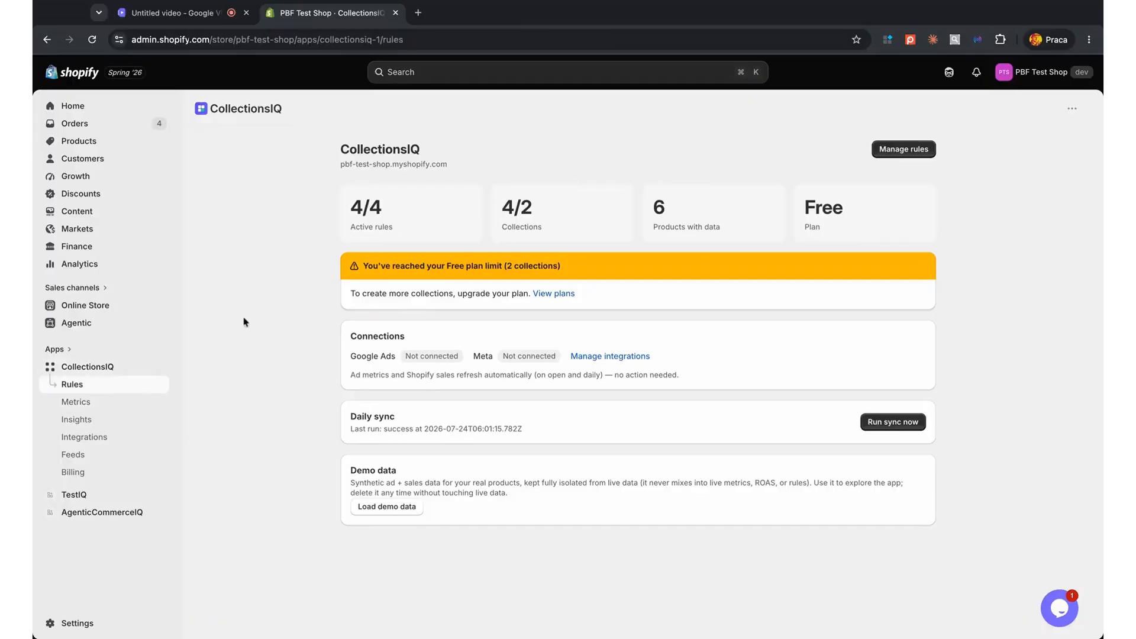
scroll(247, 320, "down", 2)
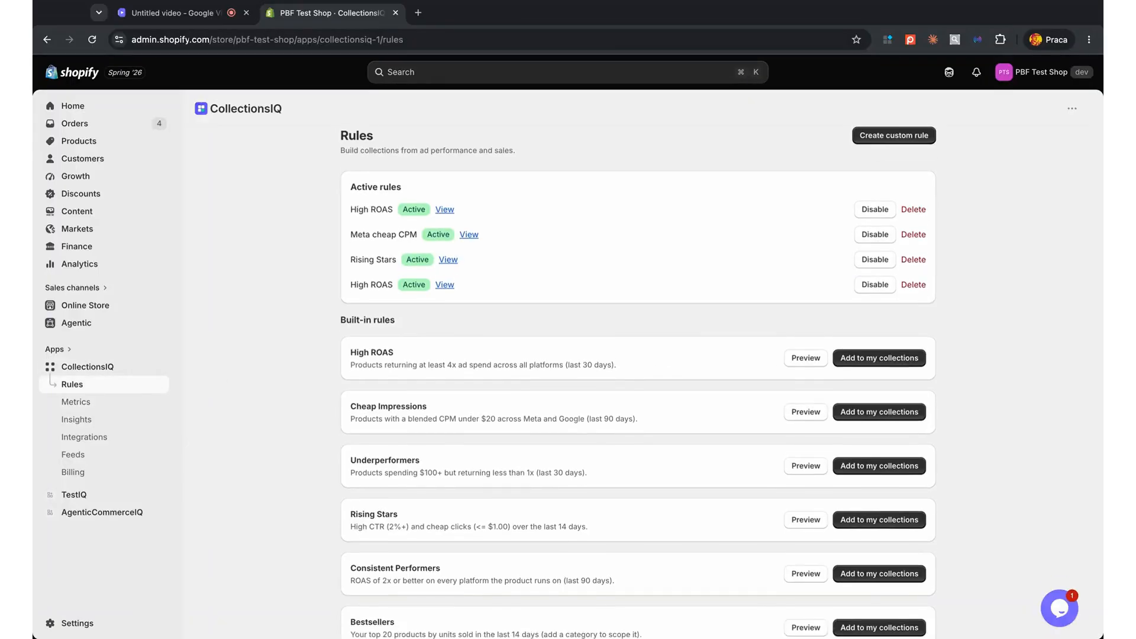
scroll(474, 296, "up", 2)
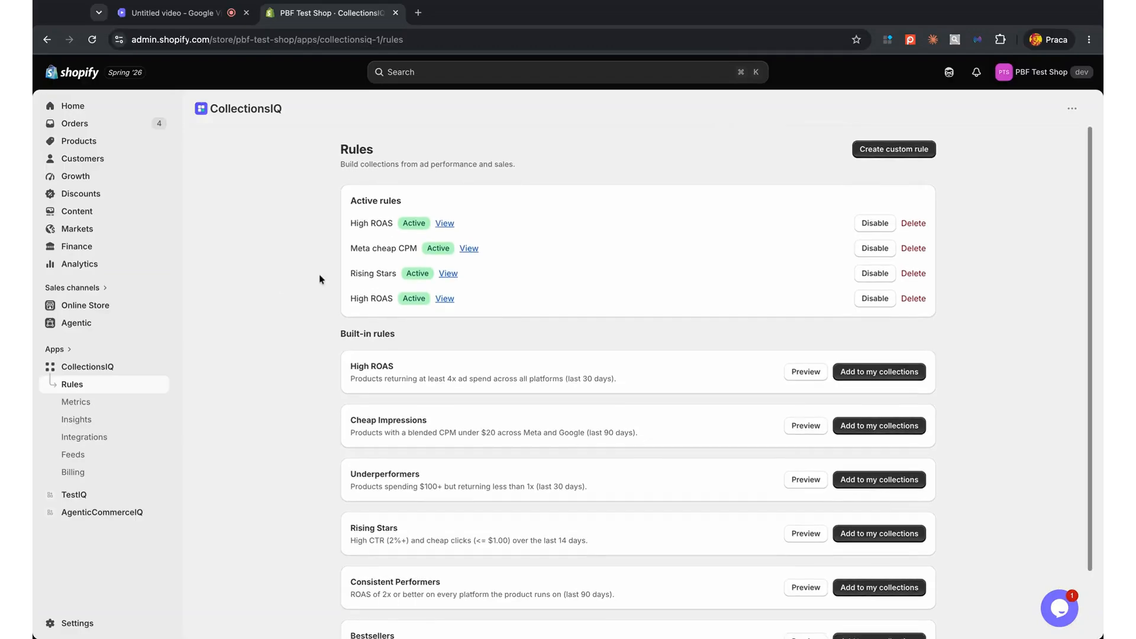
scroll(674, 346, "down", 2)
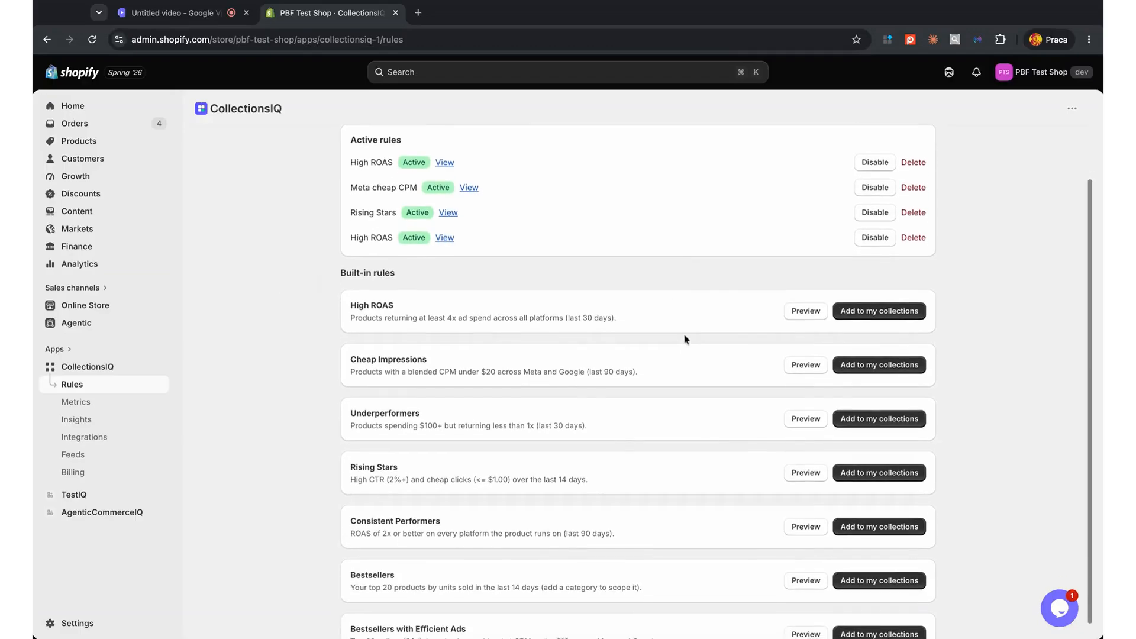
scroll(749, 372, "down", 1)
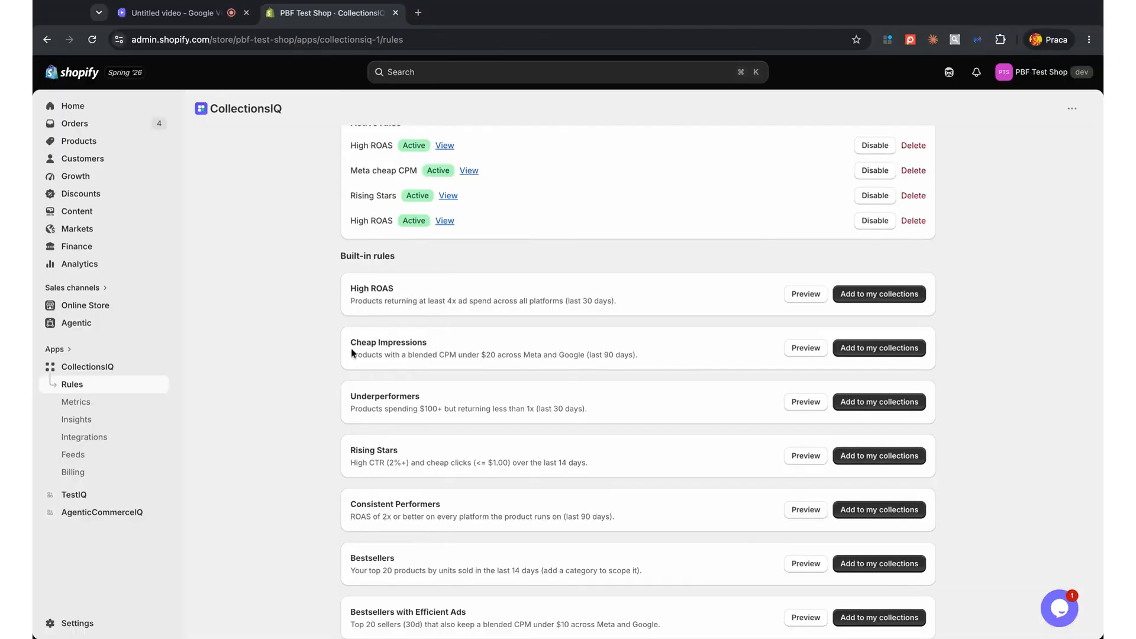
scroll(390, 344, "up", 1)
scroll(389, 345, "up", 2)
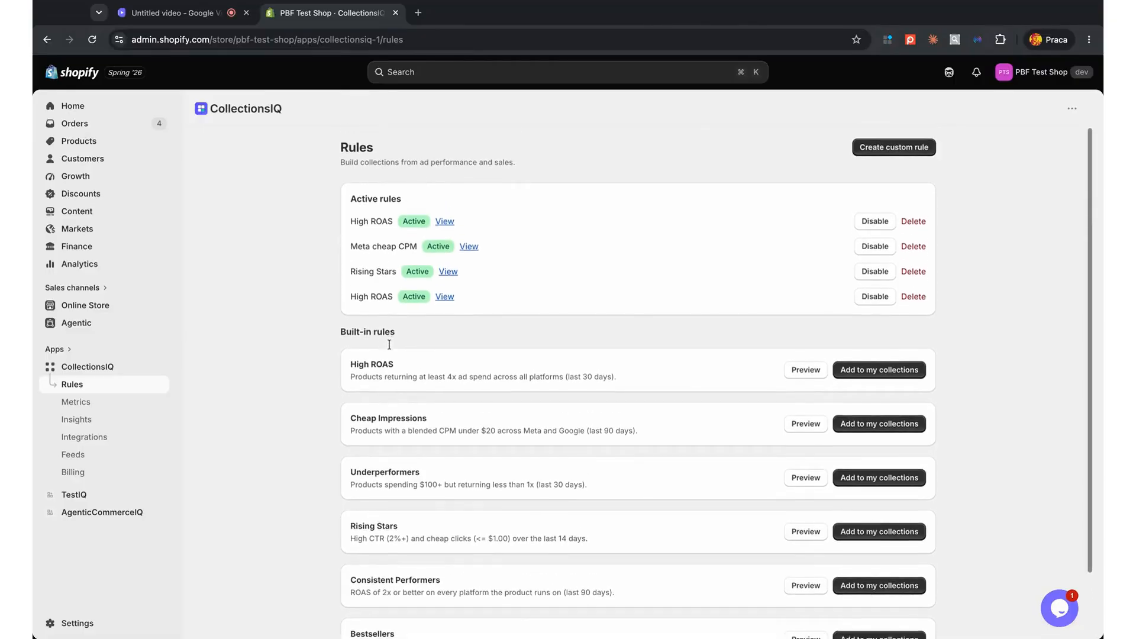
scroll(393, 320, "down", 2)
scroll(397, 297, "up", 2)
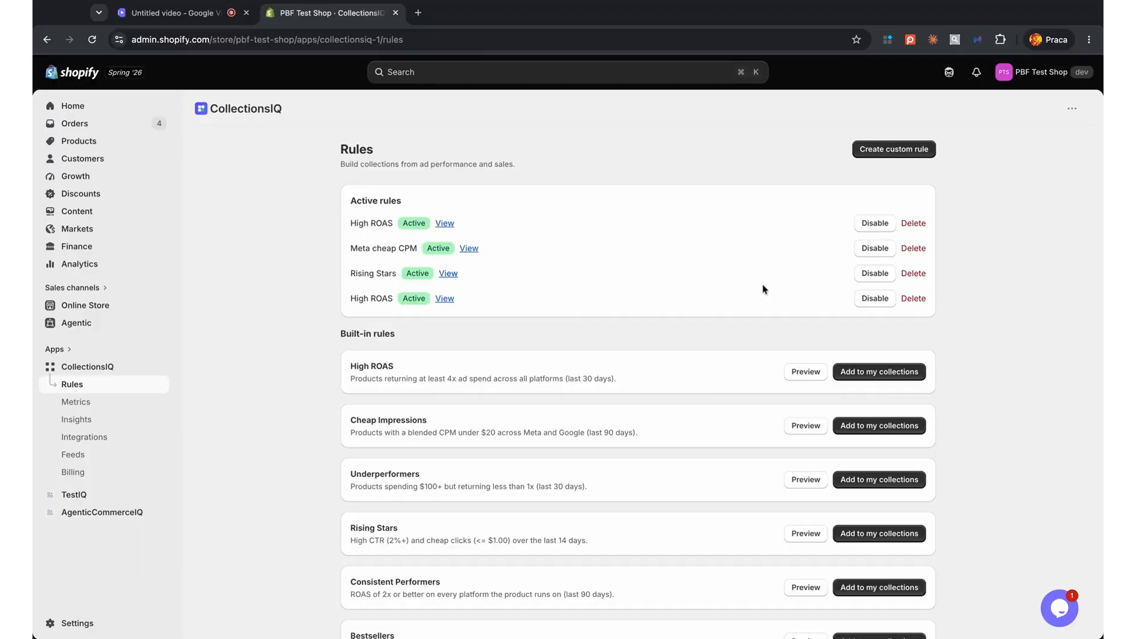
- Delete the second High ROAS rule and the Rising Stars rule from the active rules
left_click(911, 300)
left_click(801, 416)
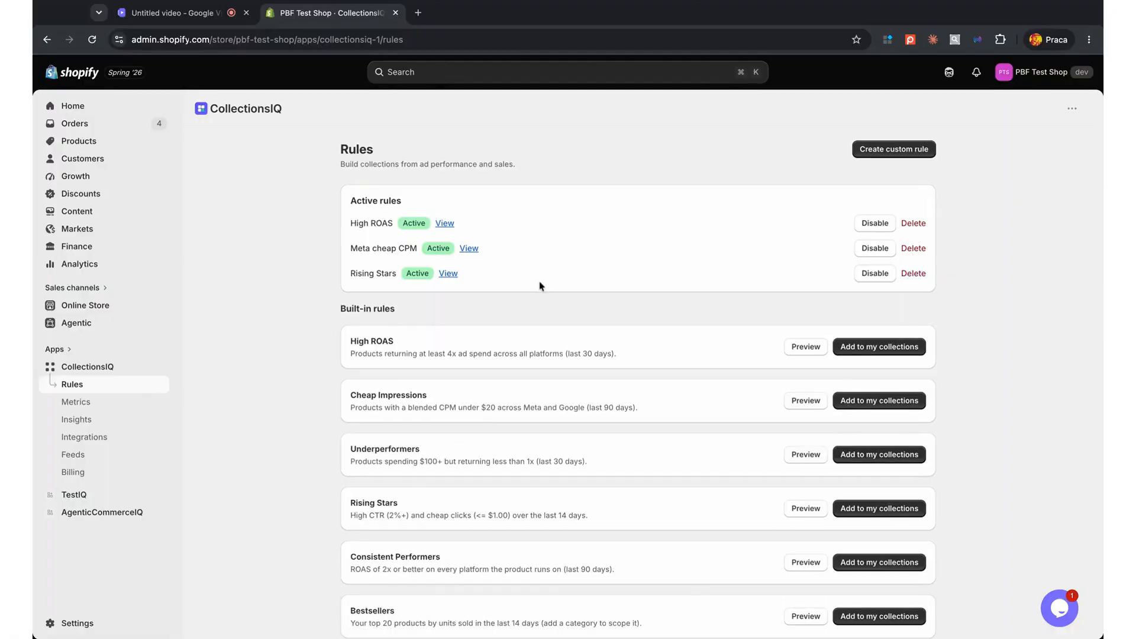
left_click(913, 274)
left_click(791, 416)
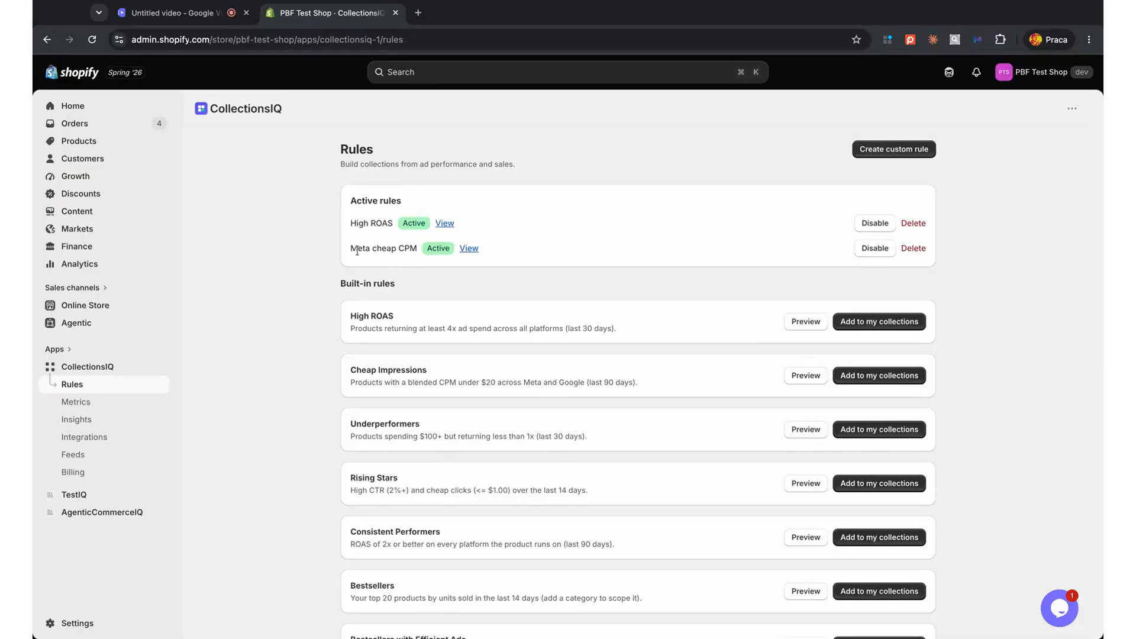
- View the Shopify collection generated by the Meta cheap CPM rule, and return to the rules list
left_click(470, 249)
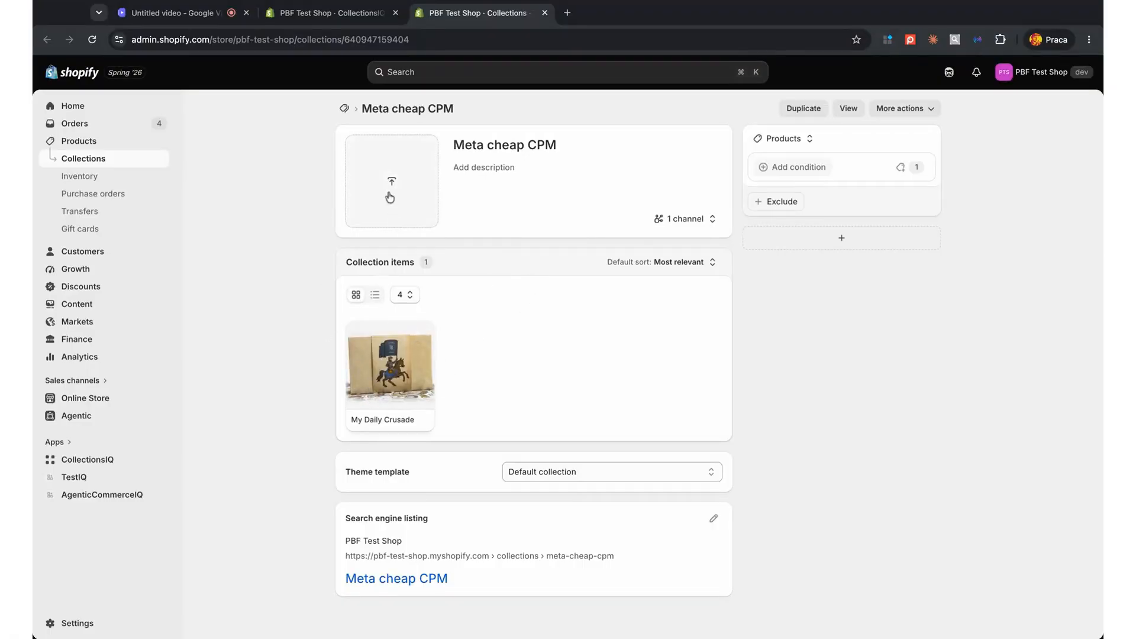
left_click(312, 15)
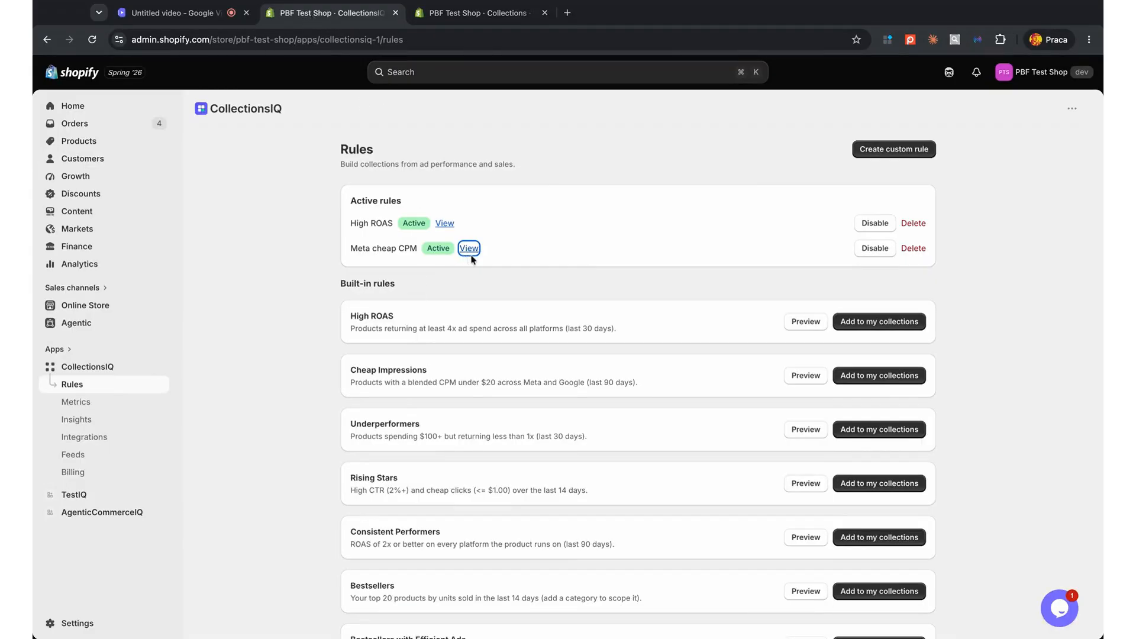
- Examine the Metrics page, including the built-in metric formulas and the custom metric form
left_click(76, 404)
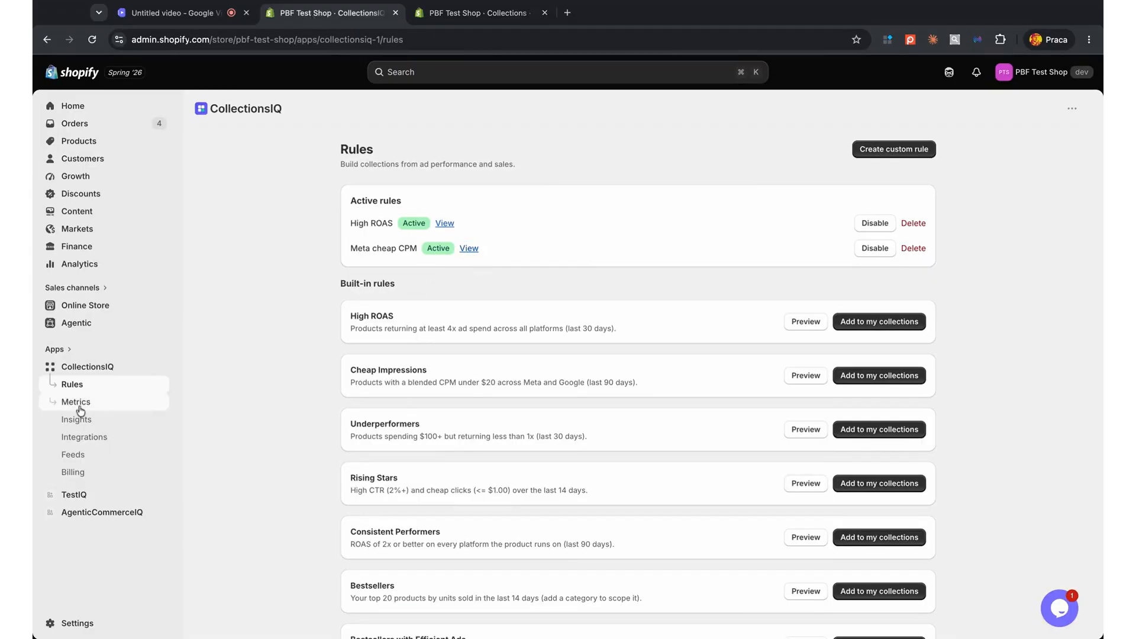
scroll(235, 384, "down", 5)
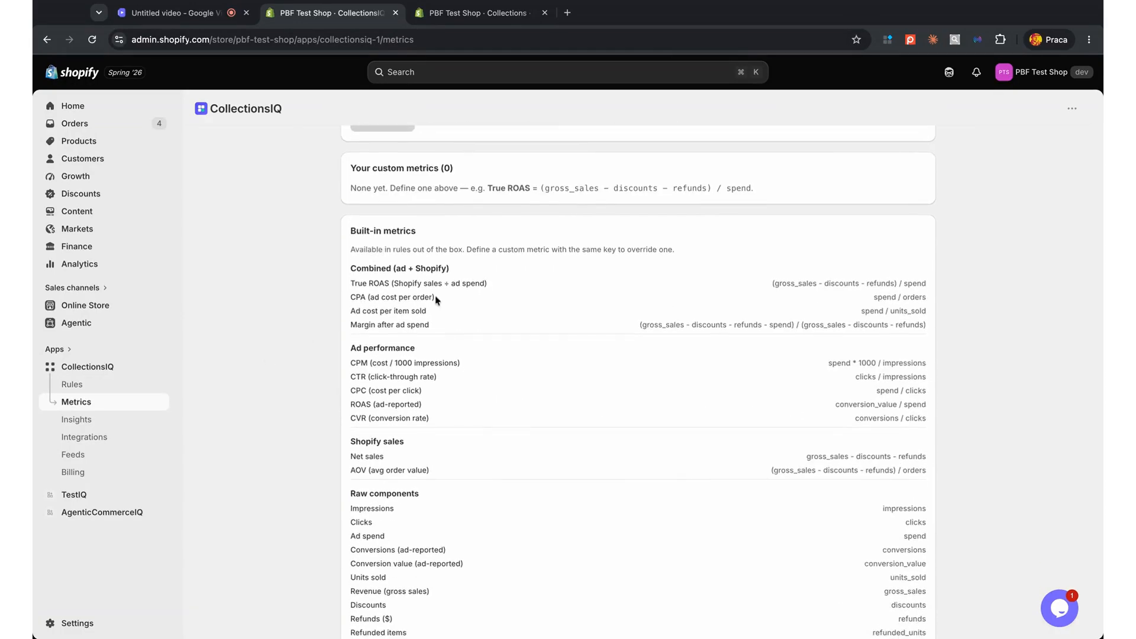
scroll(468, 383, "down", 1)
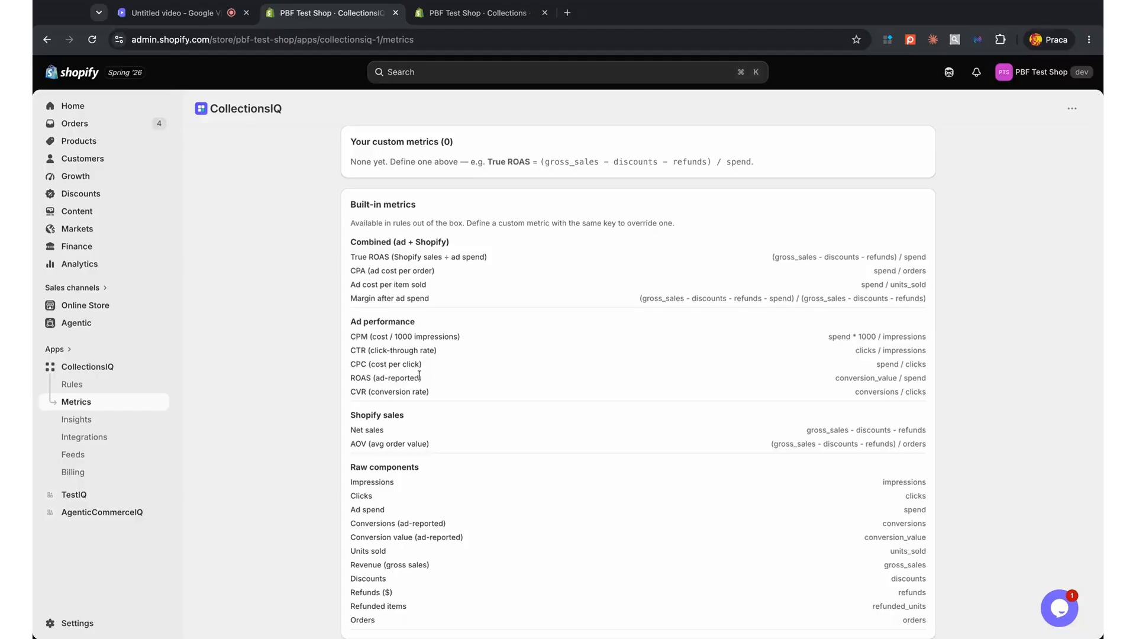
scroll(420, 376, "up", 5)
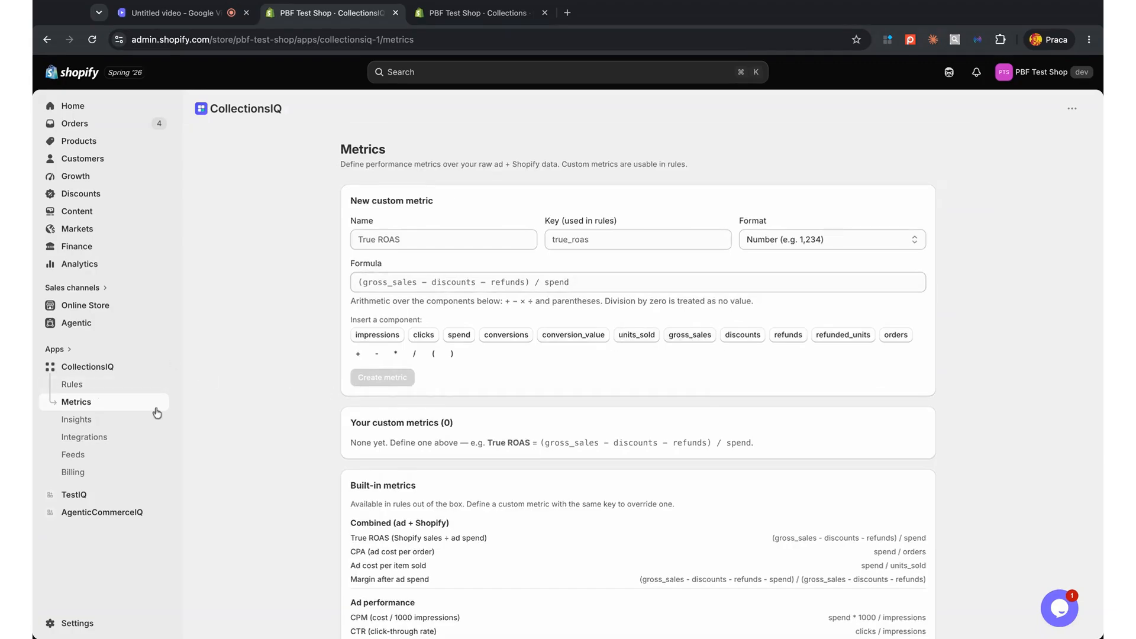
- Look over the Insights page's performance explorer and its per-product table of live data
left_click(95, 421)
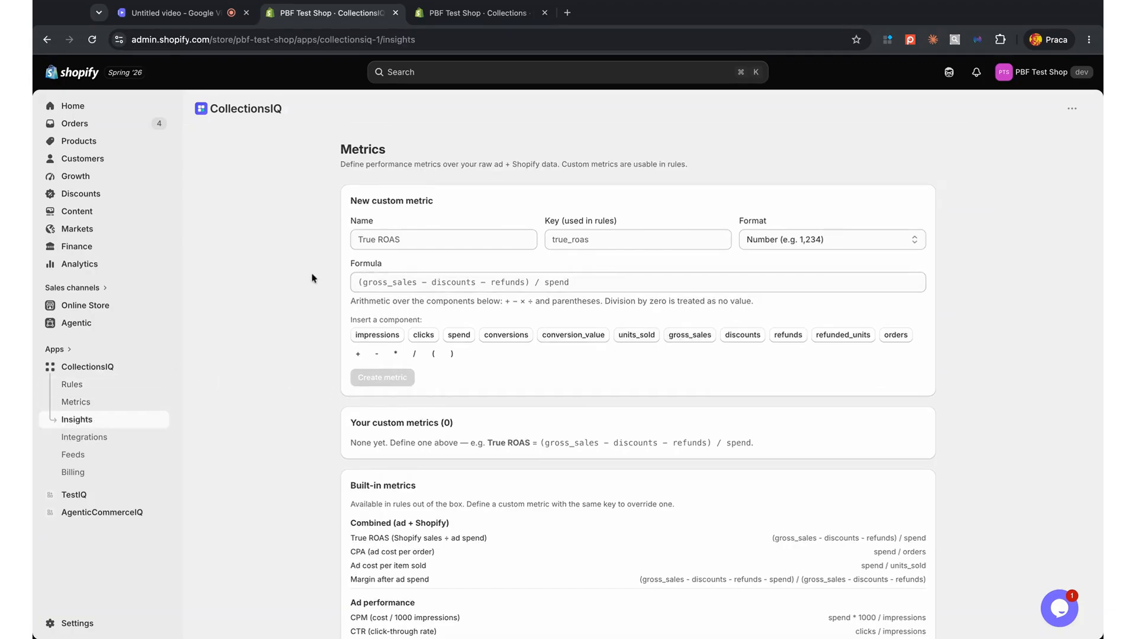
scroll(718, 382, "down", 3)
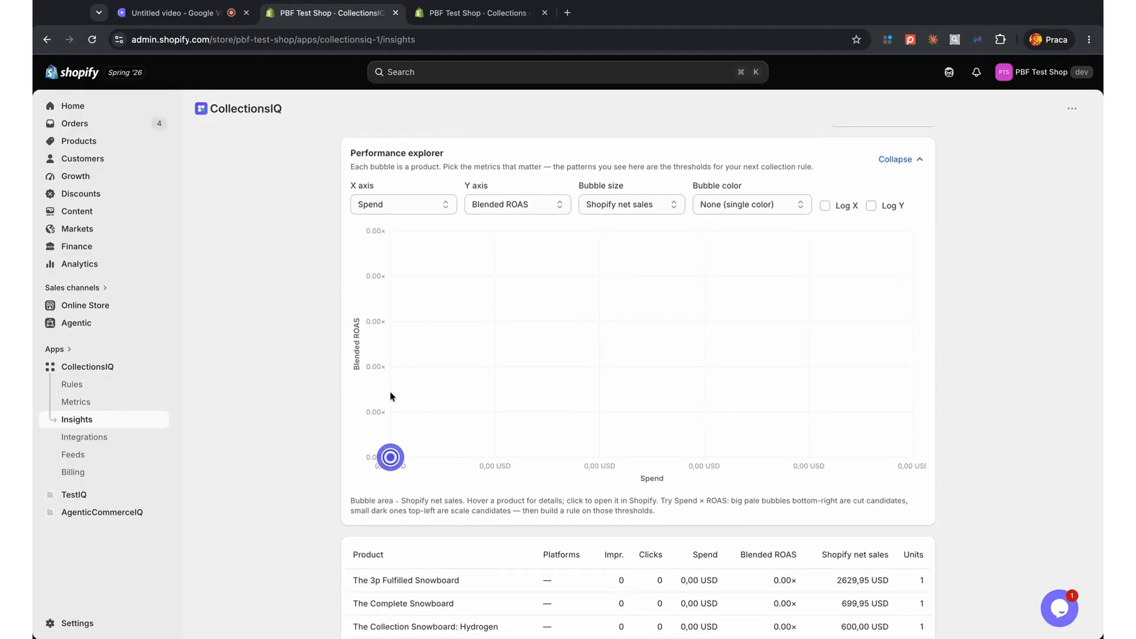
scroll(275, 381, "down", 3)
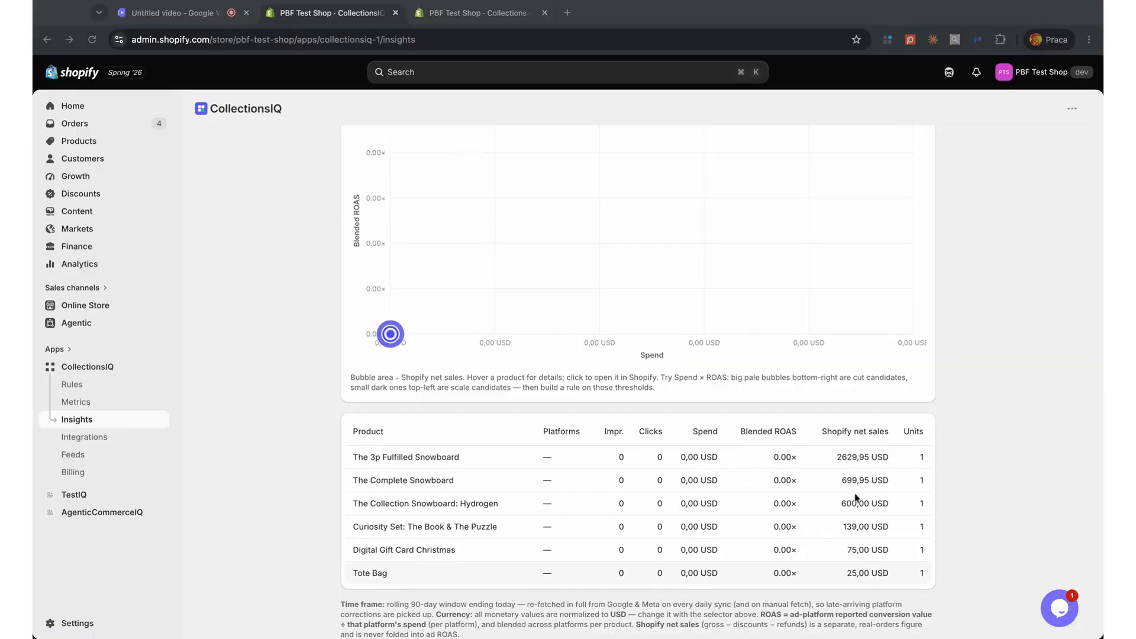
- Check the ad platform integrations and the supplemental feed options for each collection
left_click(91, 441)
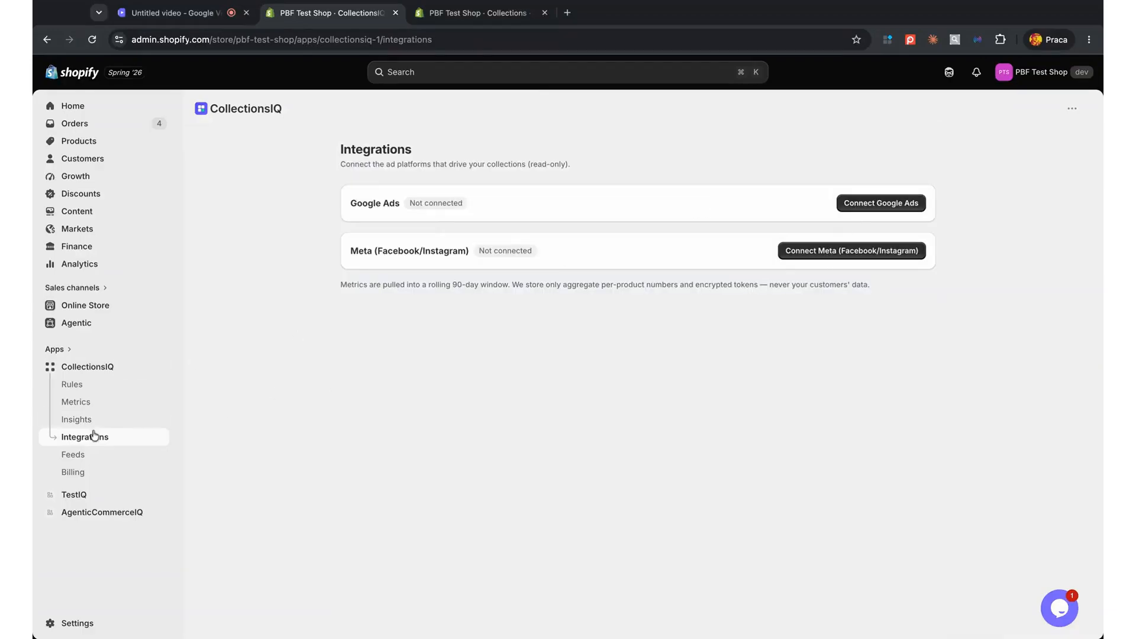
left_click(78, 456)
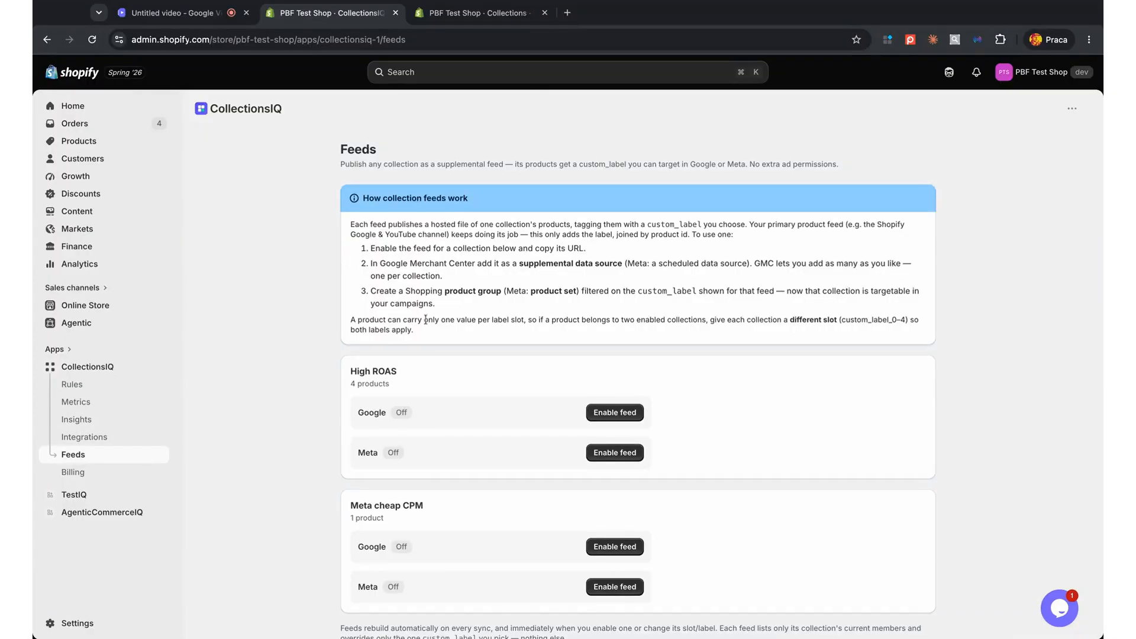
scroll(495, 387, "down", 1)
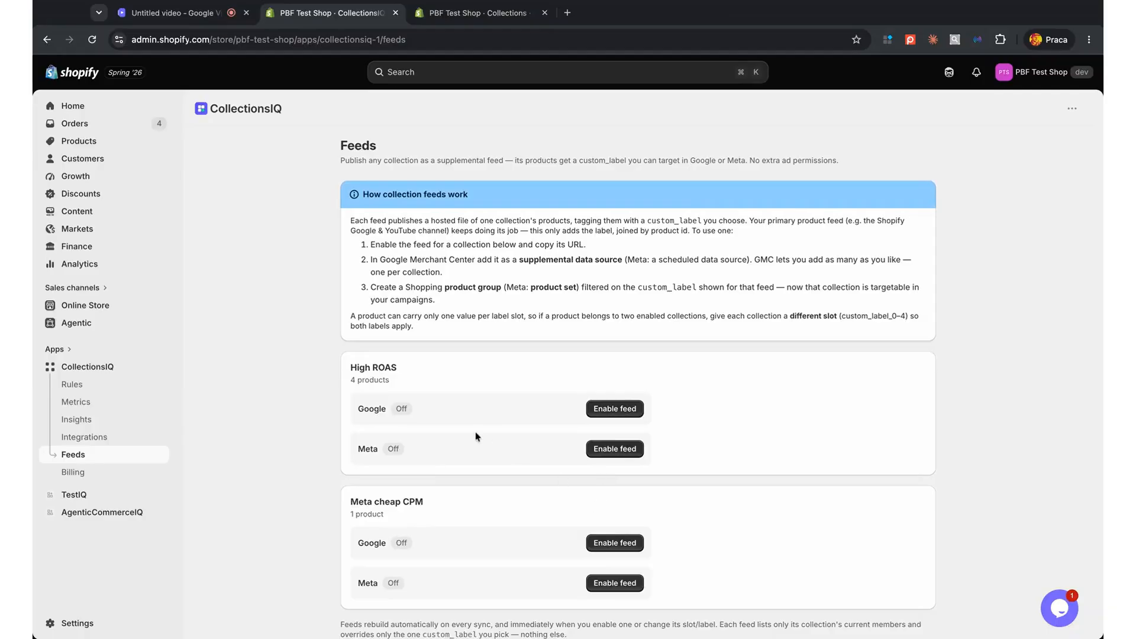
- Switch the CollectionsIQ billing to the Growth plan as a free test and approve the charge
left_click(93, 473)
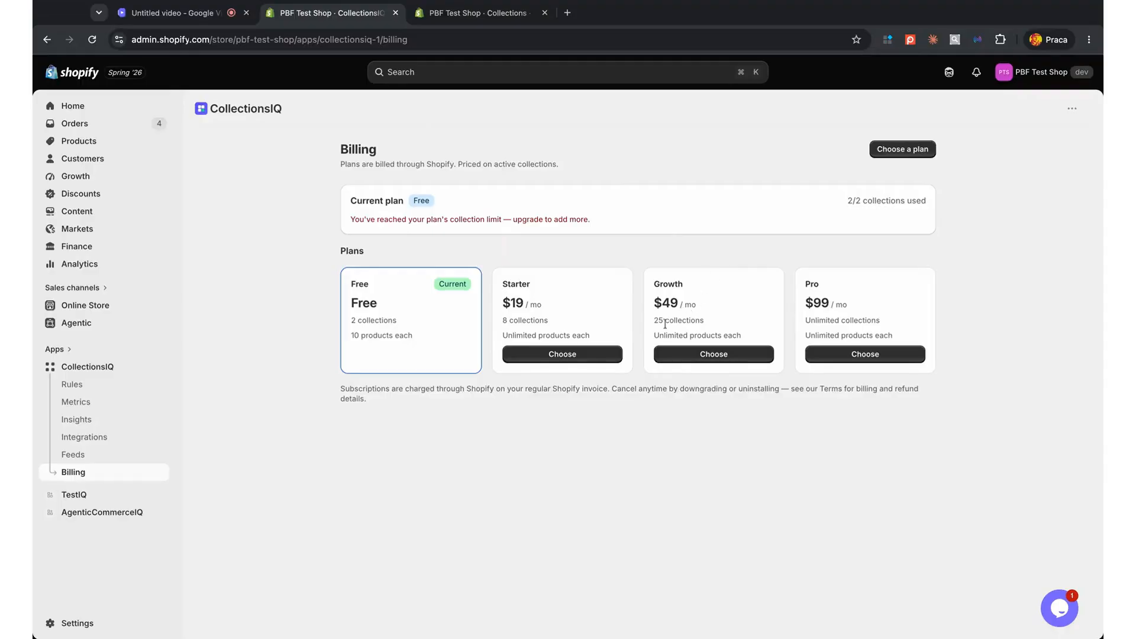
left_click(704, 355)
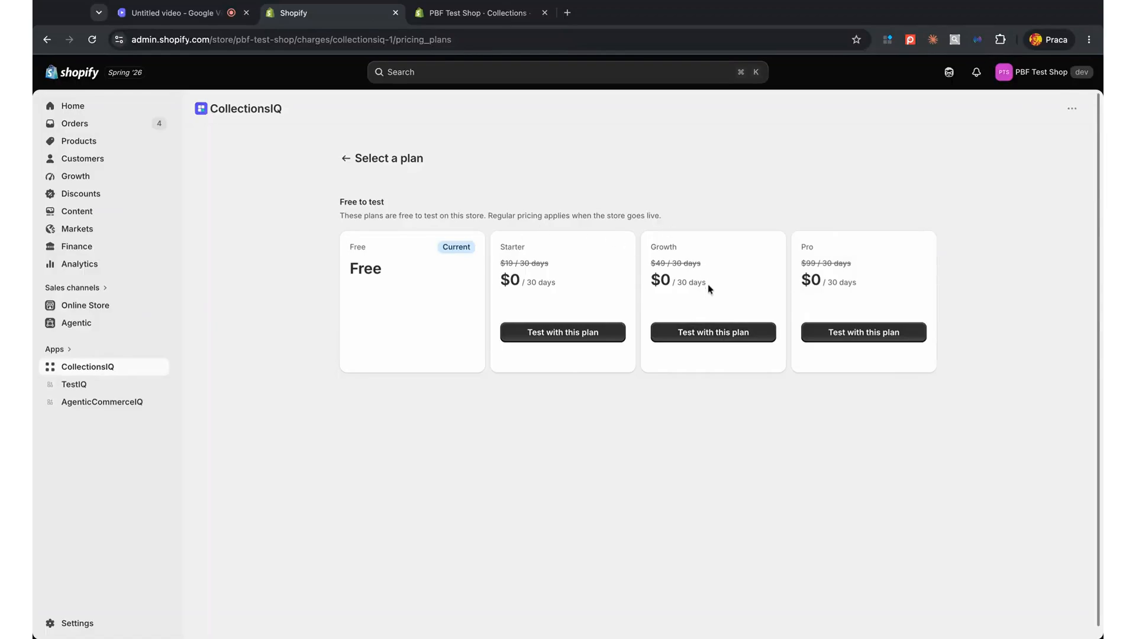
left_click(709, 335)
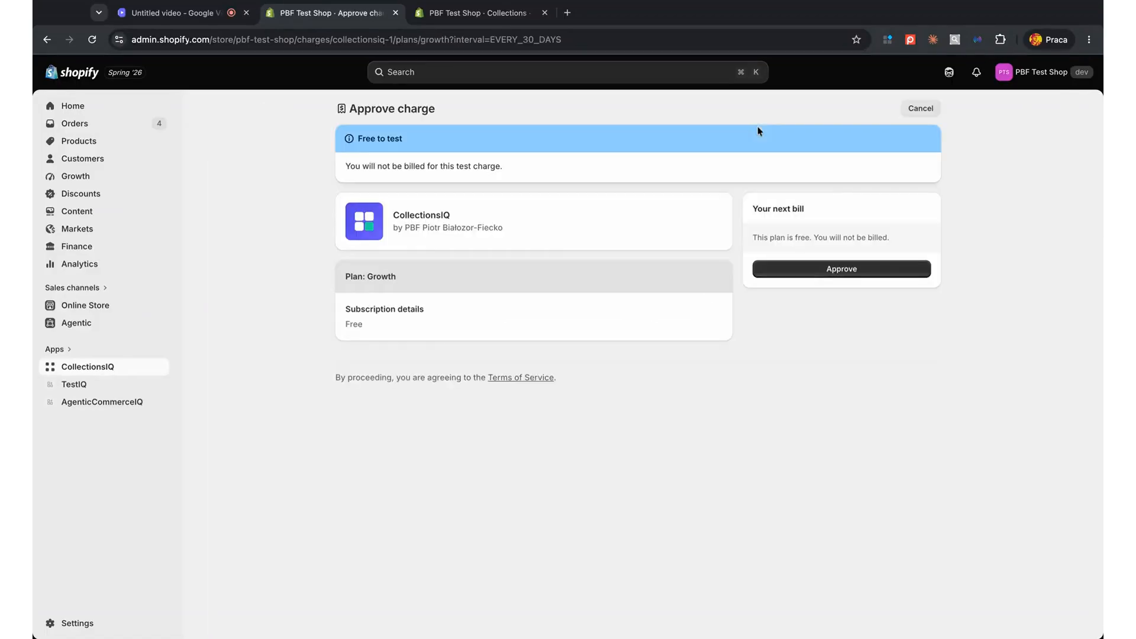
left_click(829, 267)
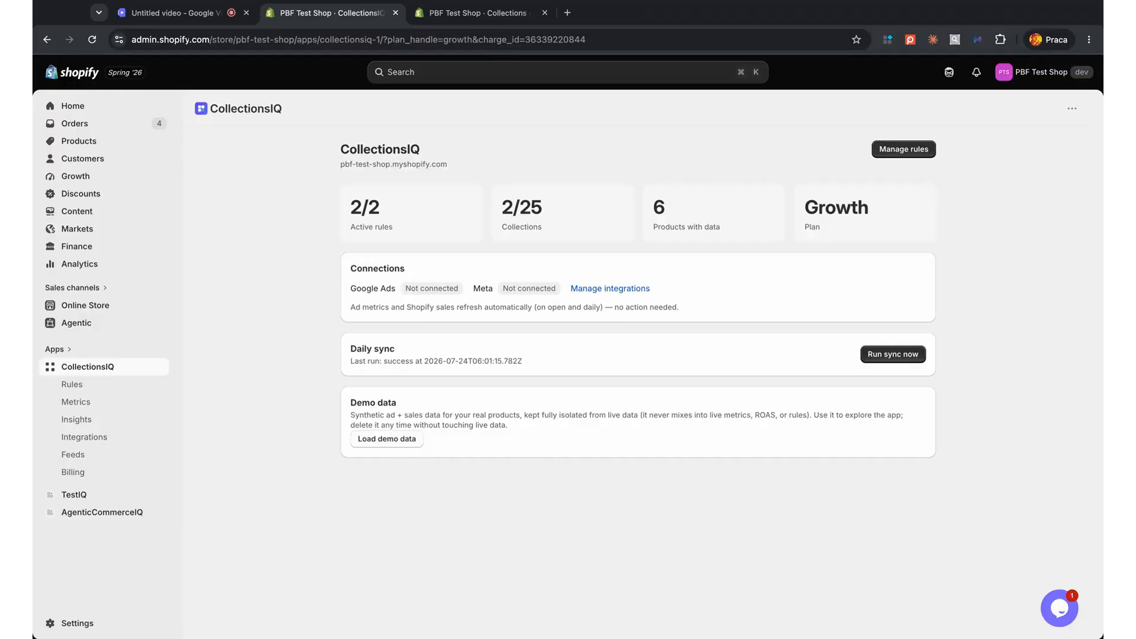
- Load the synthetic demo data and show the Demo data set in Insights
left_click(386, 439)
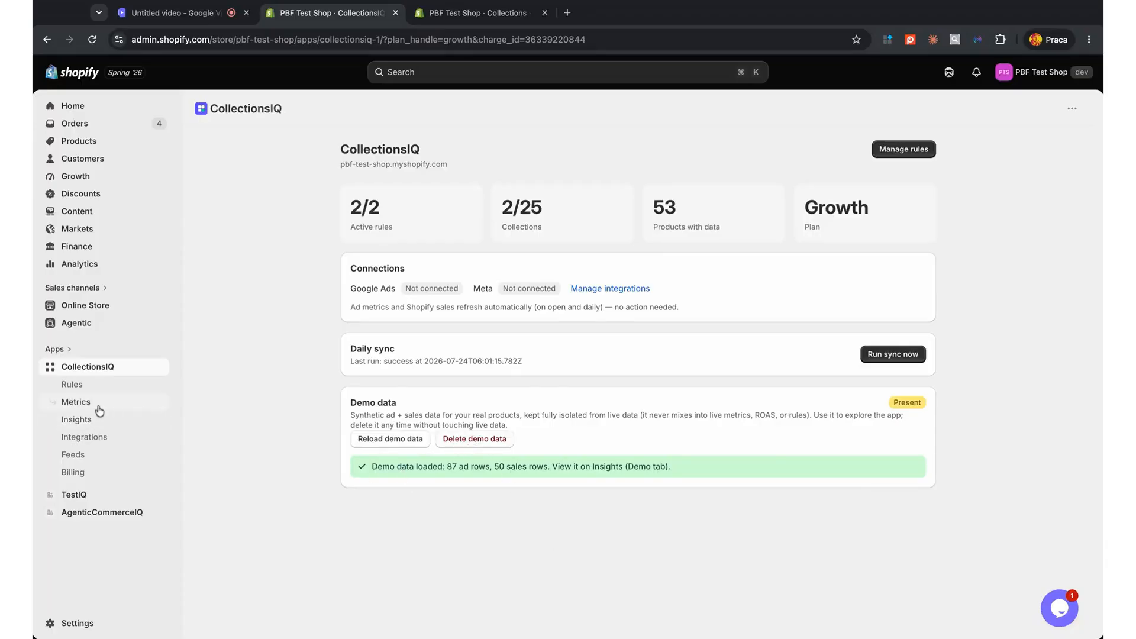
left_click(82, 419)
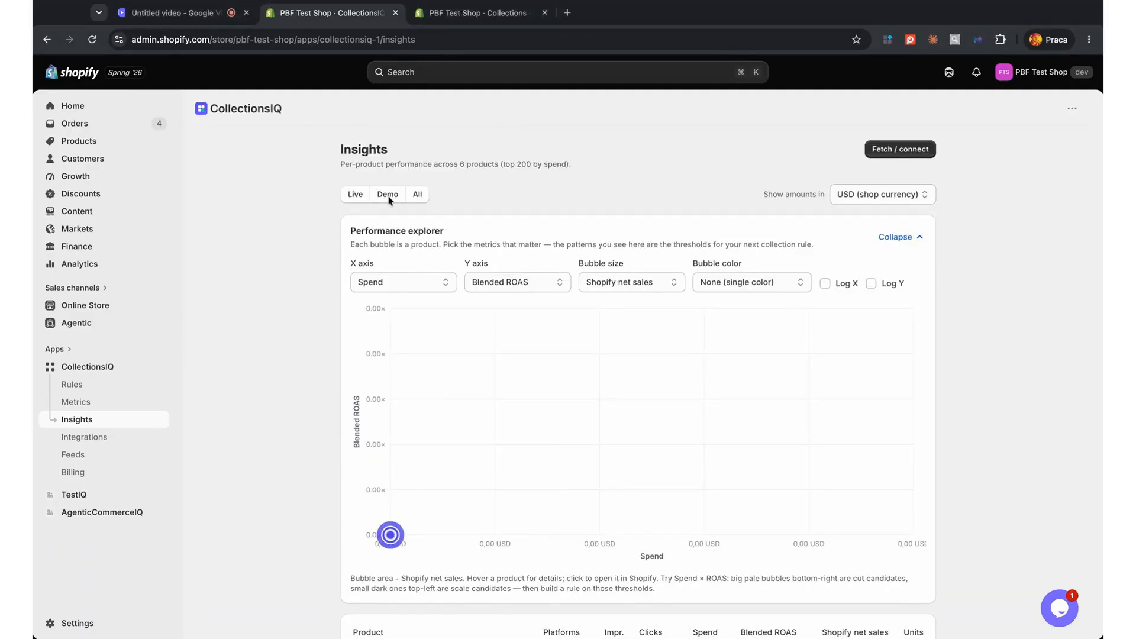
left_click(390, 199)
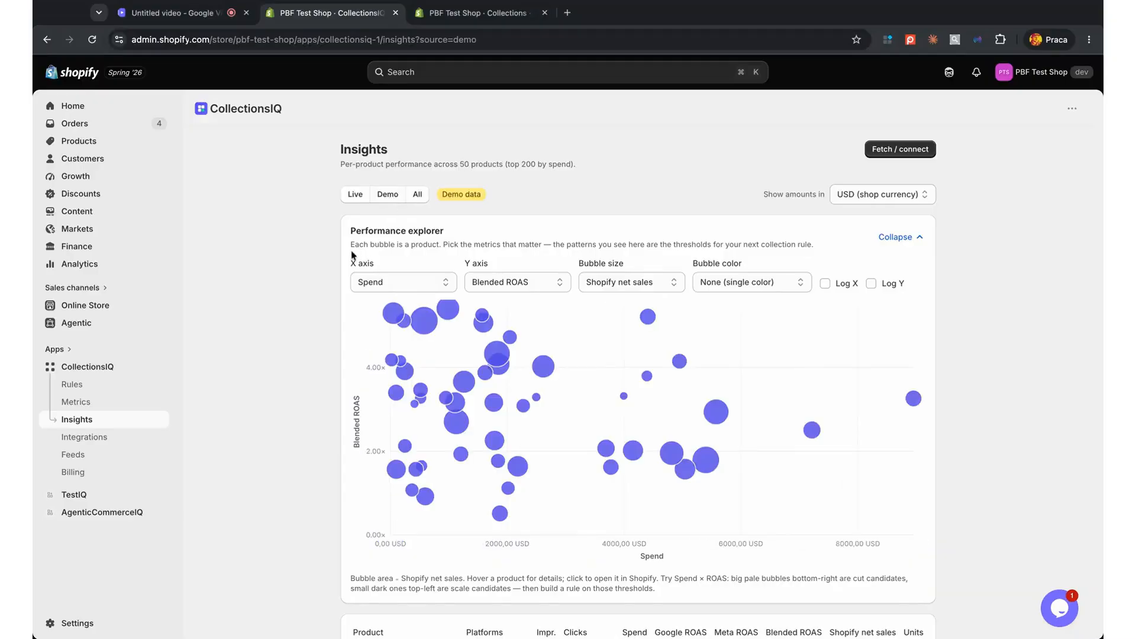
- Examine the demo products in the performance table and the Spend versus Blended ROAS bubble chart
scroll(299, 346, "down", 5)
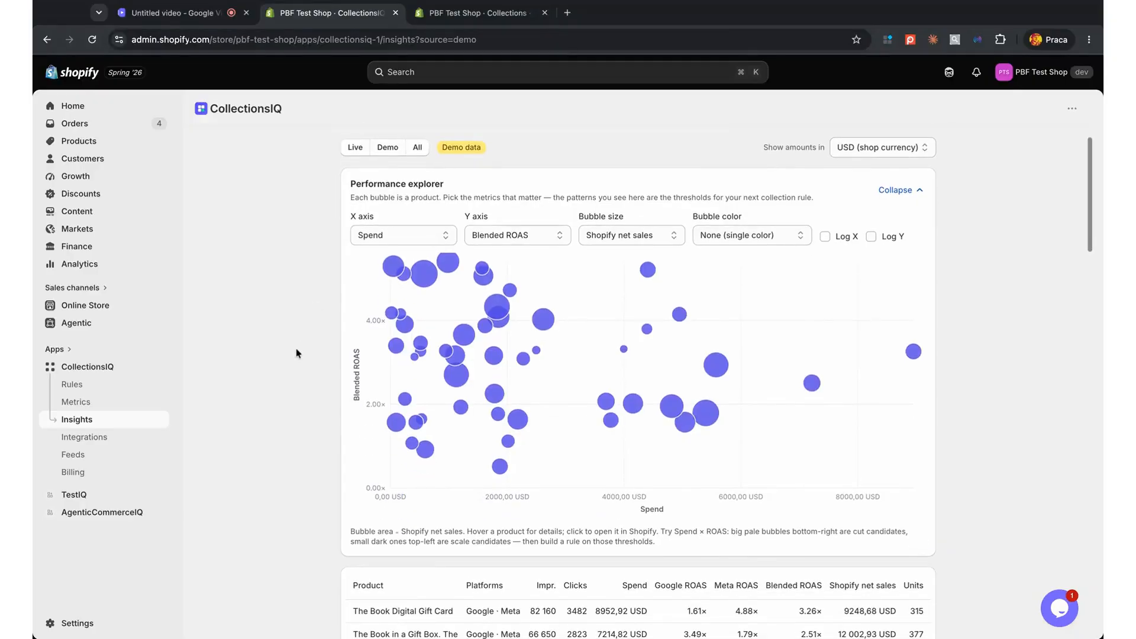
scroll(560, 327, "down", 3)
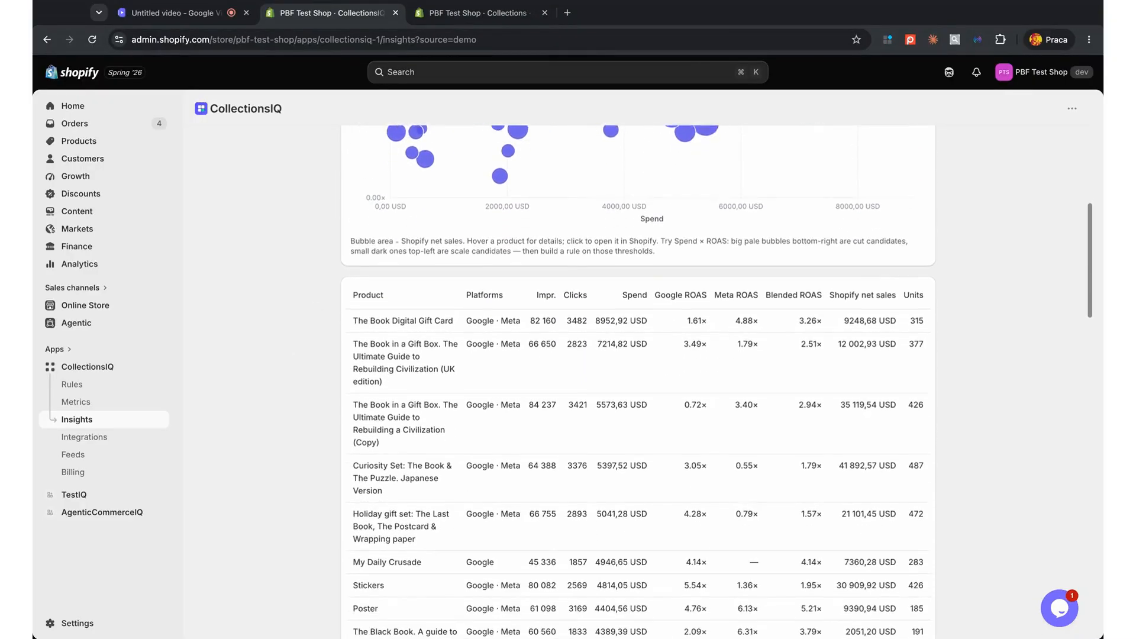
scroll(562, 473, "down", 2)
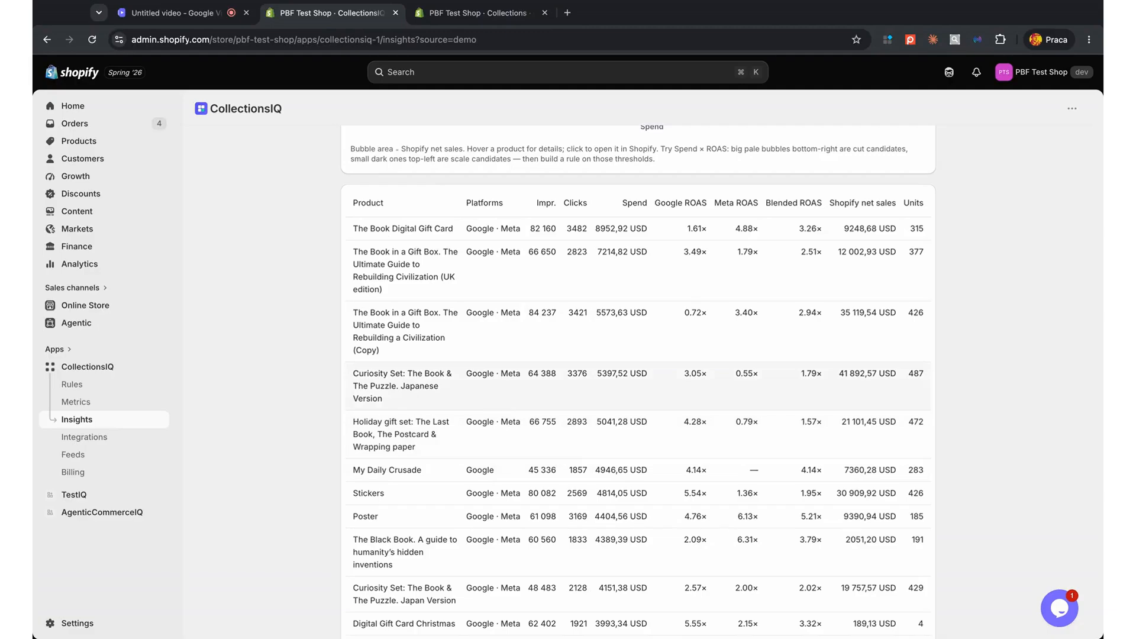
scroll(462, 329, "down", 1)
scroll(462, 329, "up", 5)
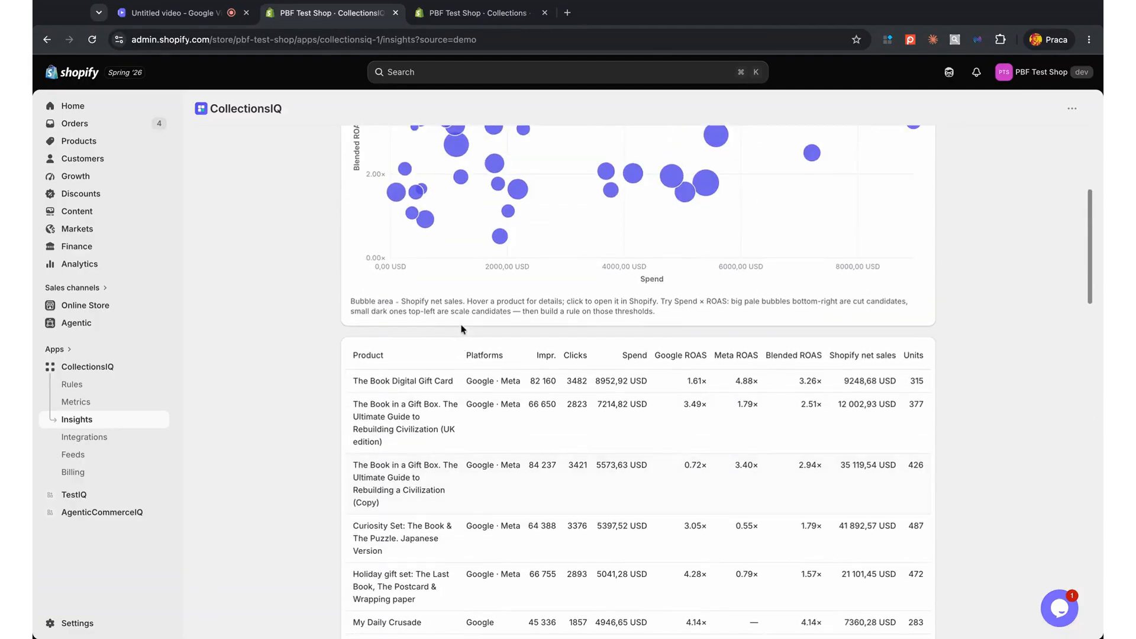
scroll(465, 332, "up", 5)
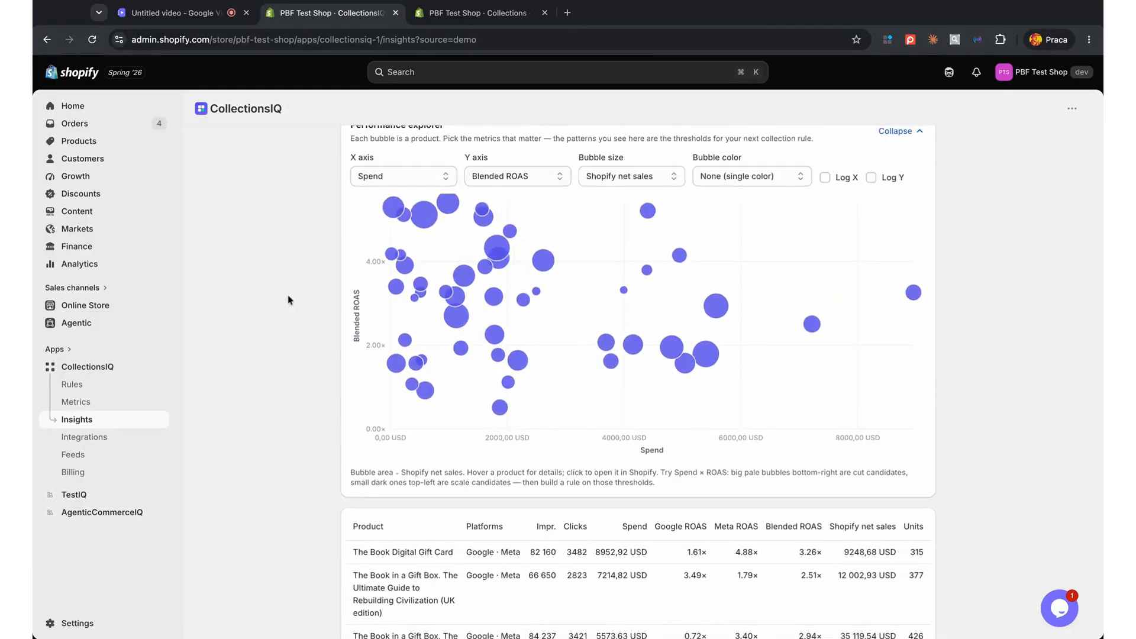
scroll(289, 300, "up", 2)
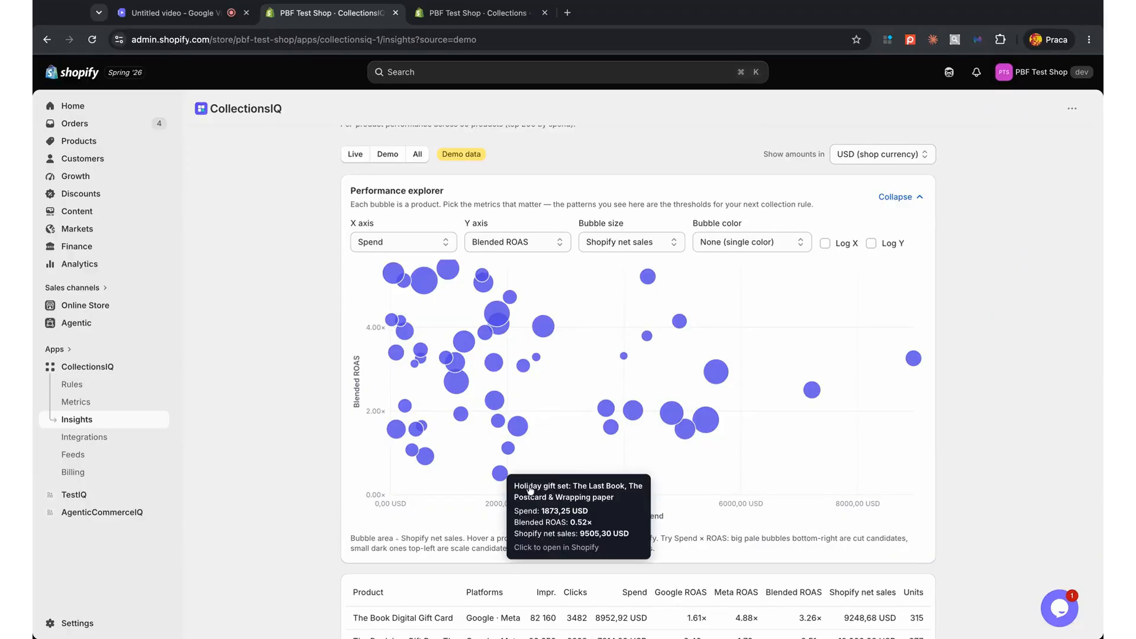
- Set the Performance explorer's bubble size to Blended ROAS and its bubble color to CPM
left_click(438, 247)
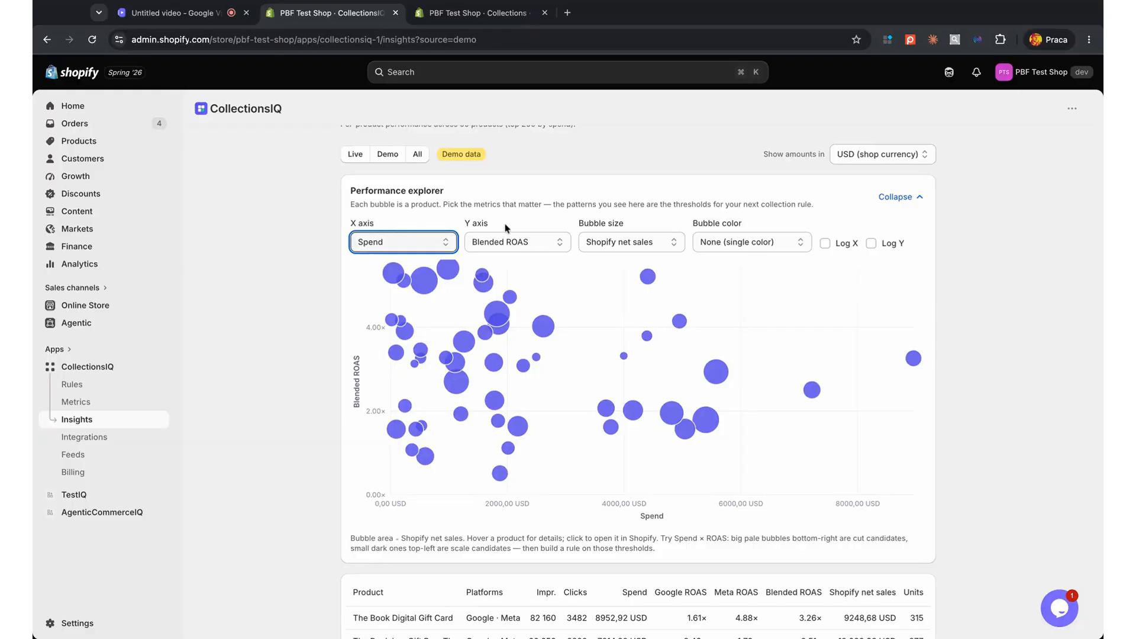
left_click(617, 243)
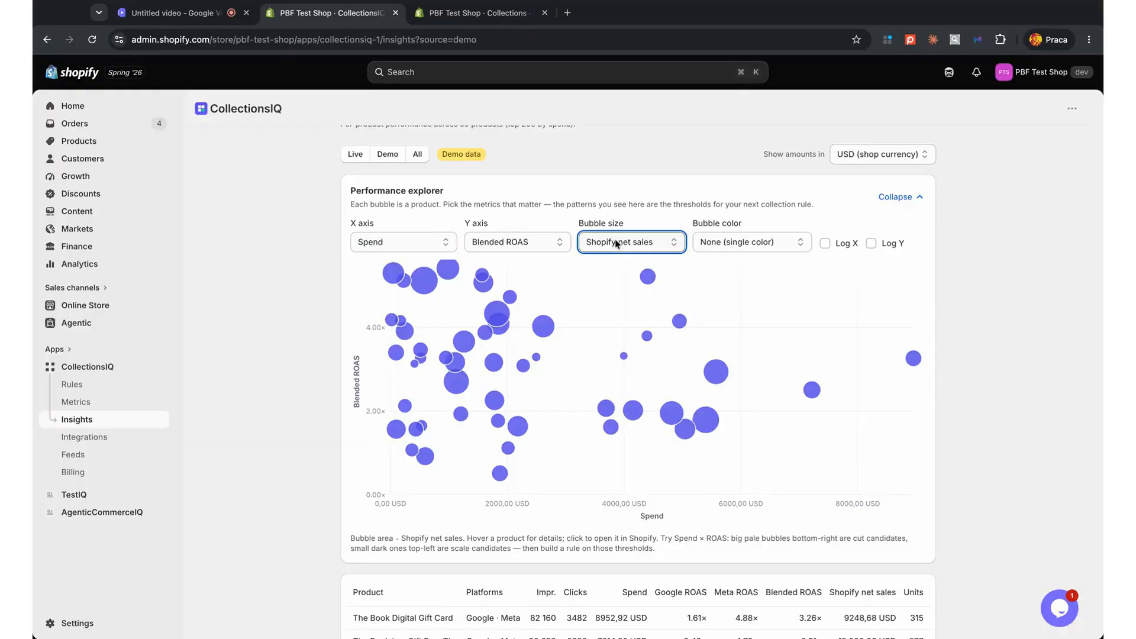
key("Up")
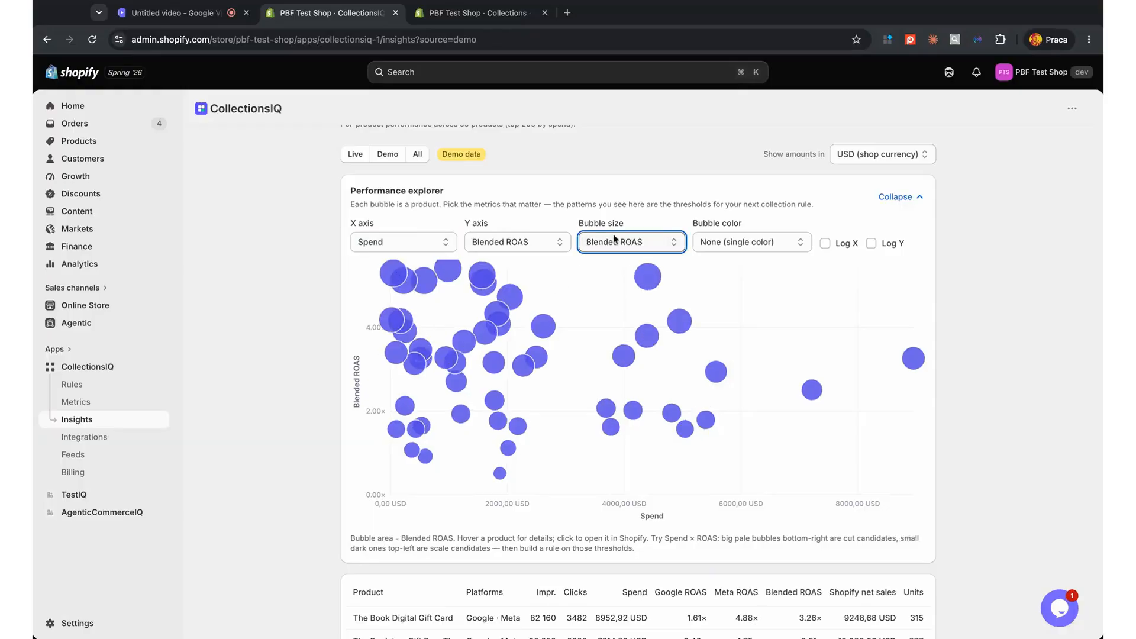
left_click(734, 246)
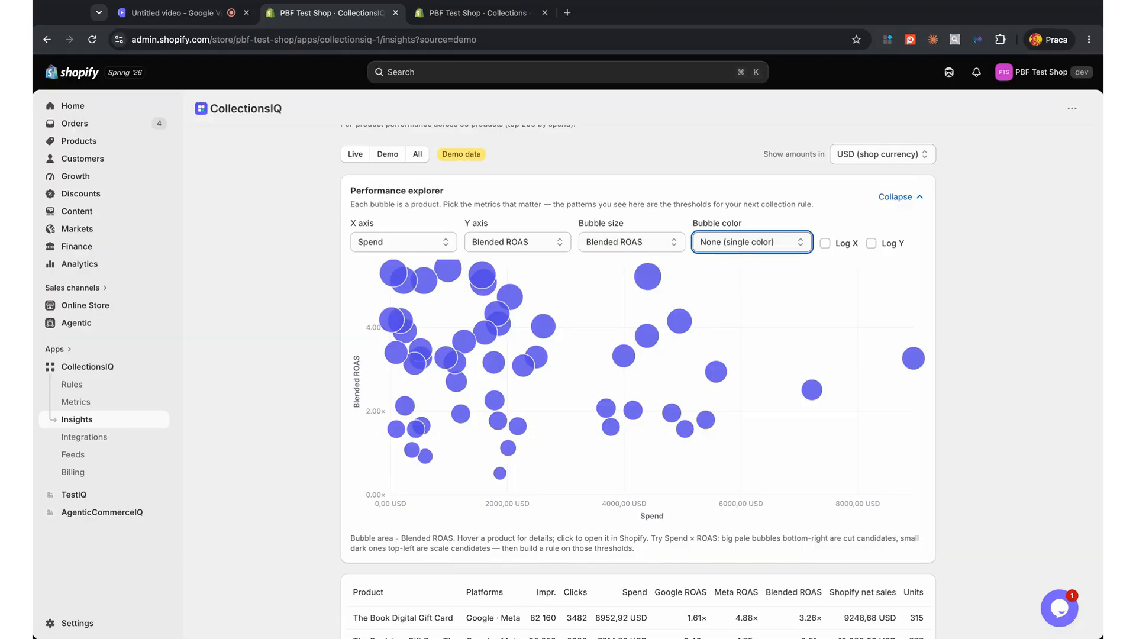
key("Down")
mouse_move(691, 314)
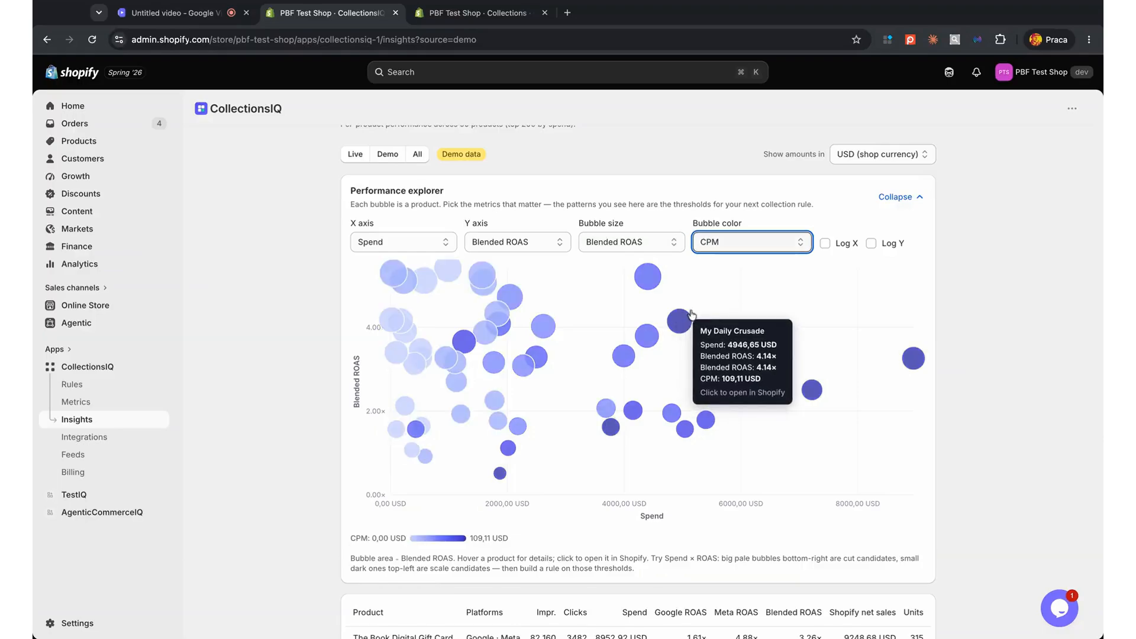
- Plot AOV on the X axis and inspect the details of high-AOV products such as A1 Poster for The Last Book
left_click(394, 246)
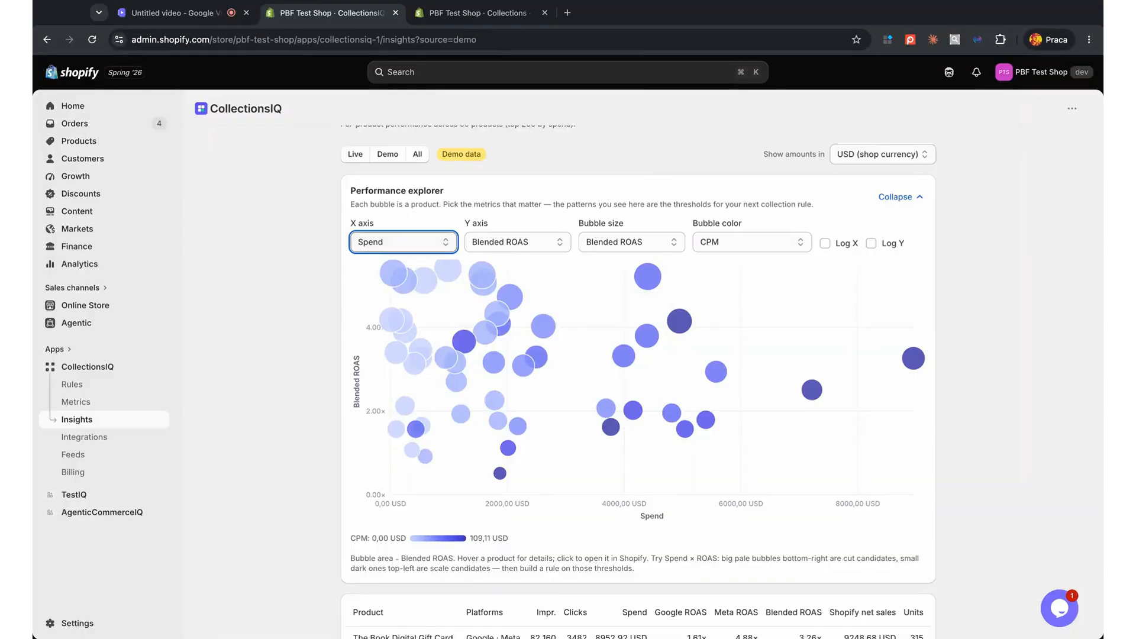
key("a")
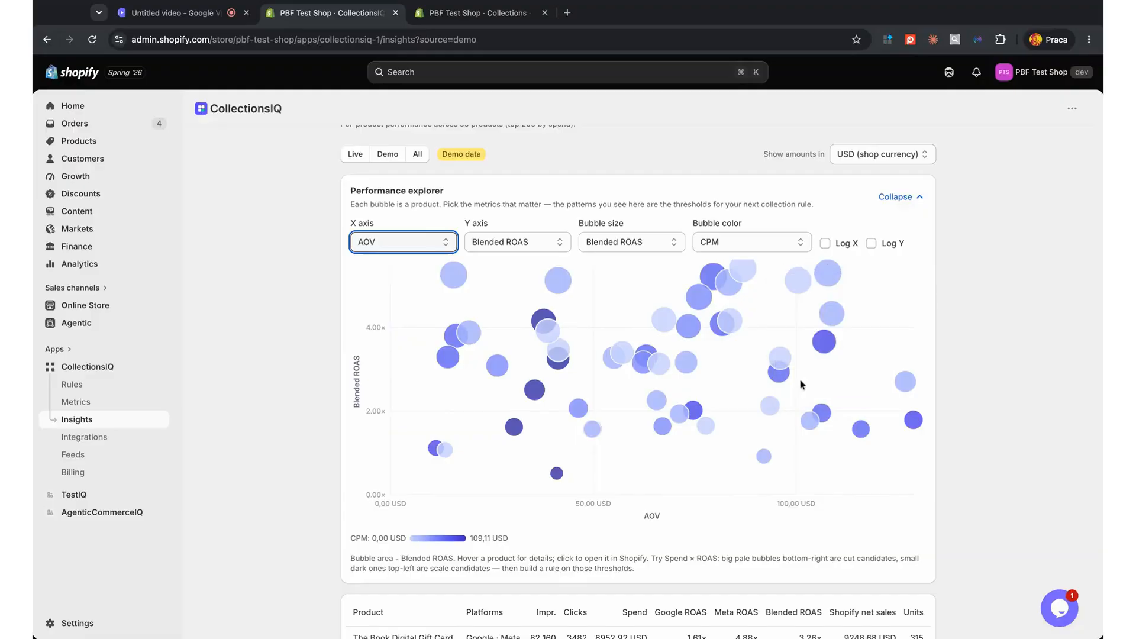
mouse_move(858, 436)
mouse_move(825, 352)
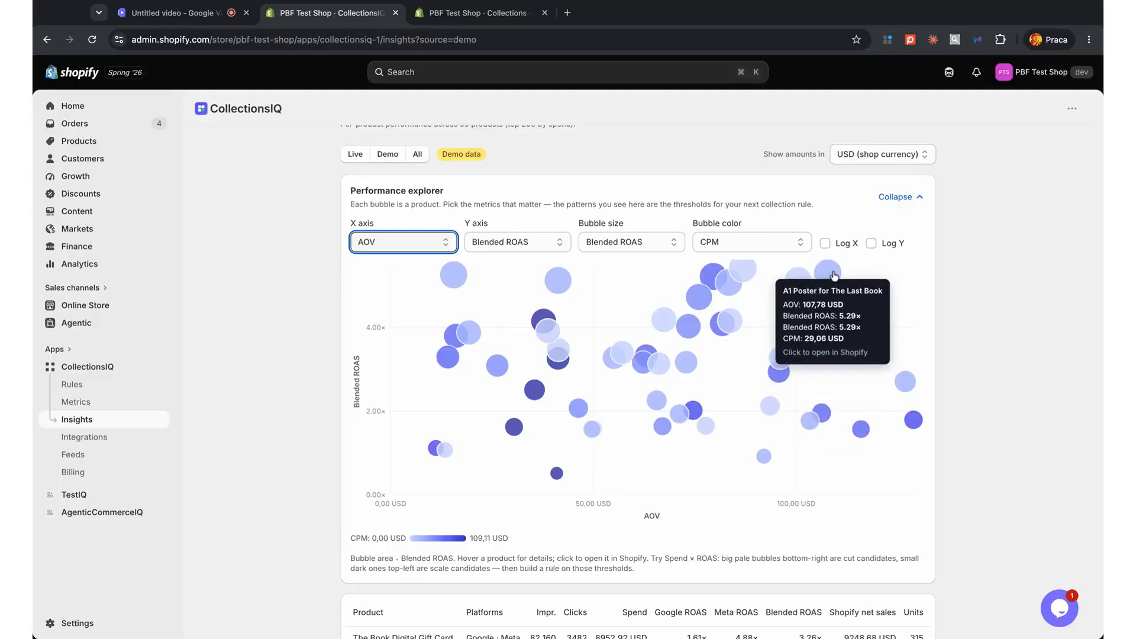
mouse_move(828, 279)
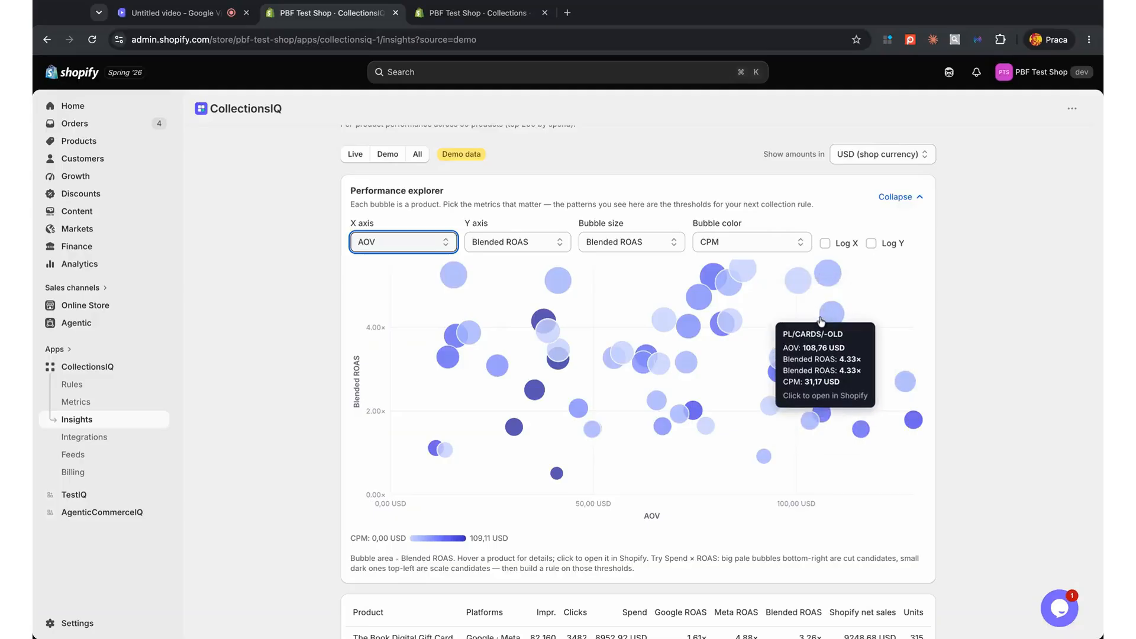
- Open the PL/CARDS/-OLD product from its bubble in the chart and return to Insights
mouse_move(831, 321)
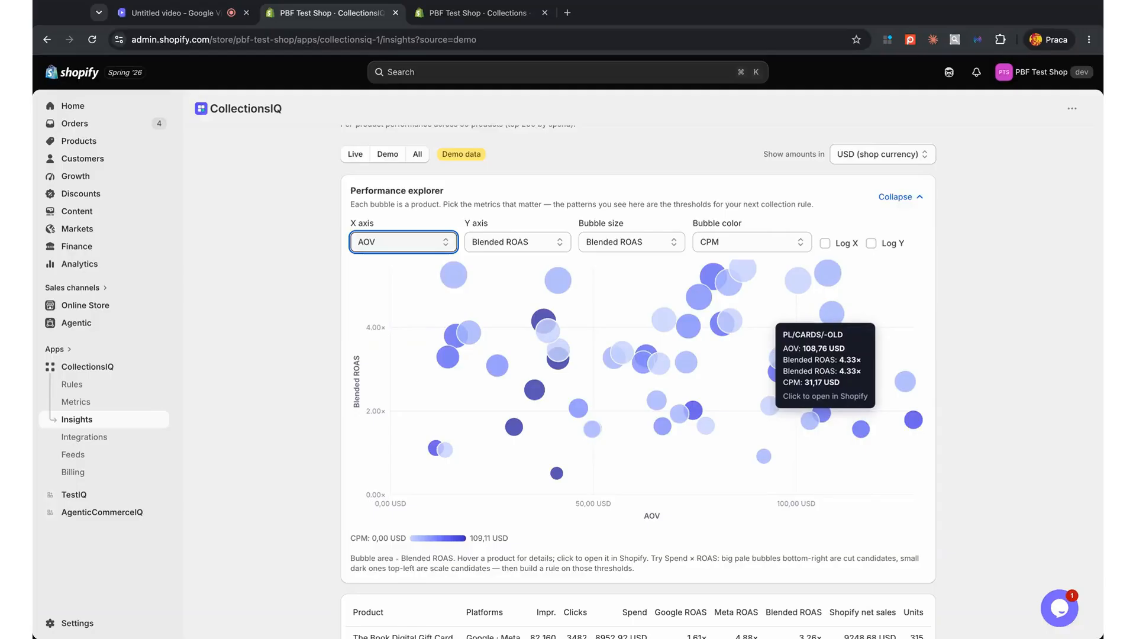
left_click(832, 312)
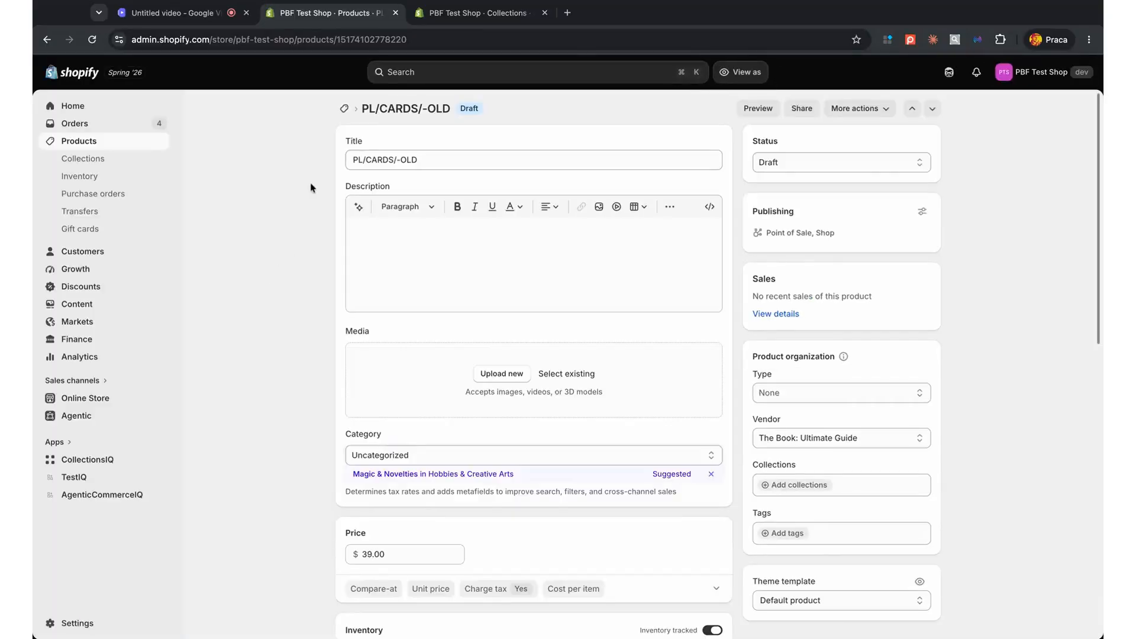
left_click(47, 39)
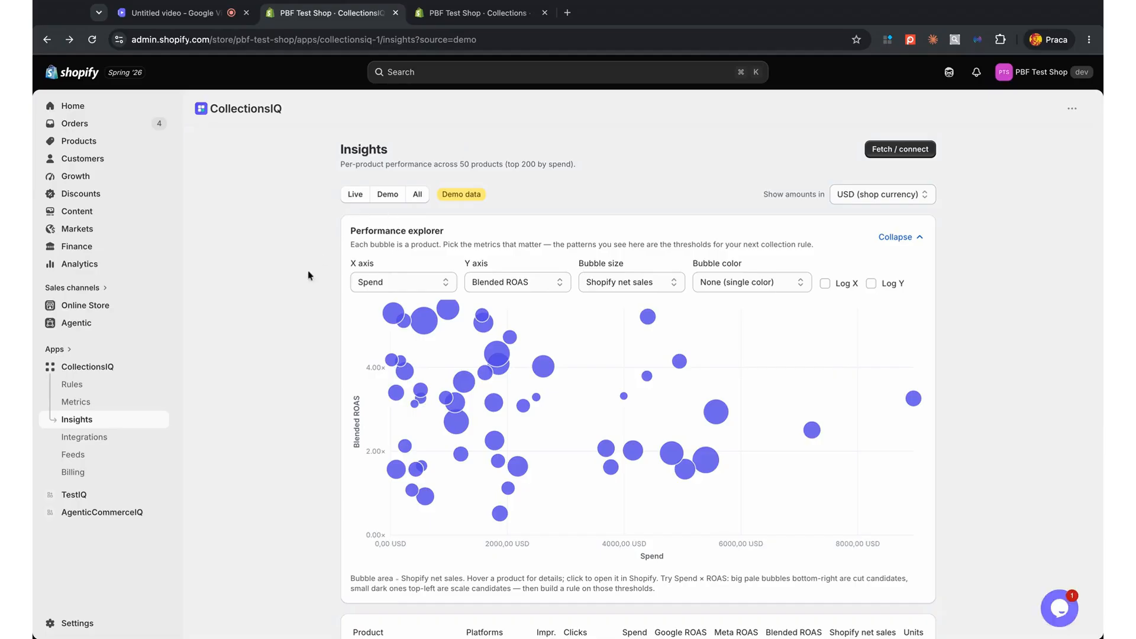
- Show the Live data set in Insights and examine its chart and product table
left_click(385, 196)
left_click(356, 194)
scroll(322, 359, "down", 4)
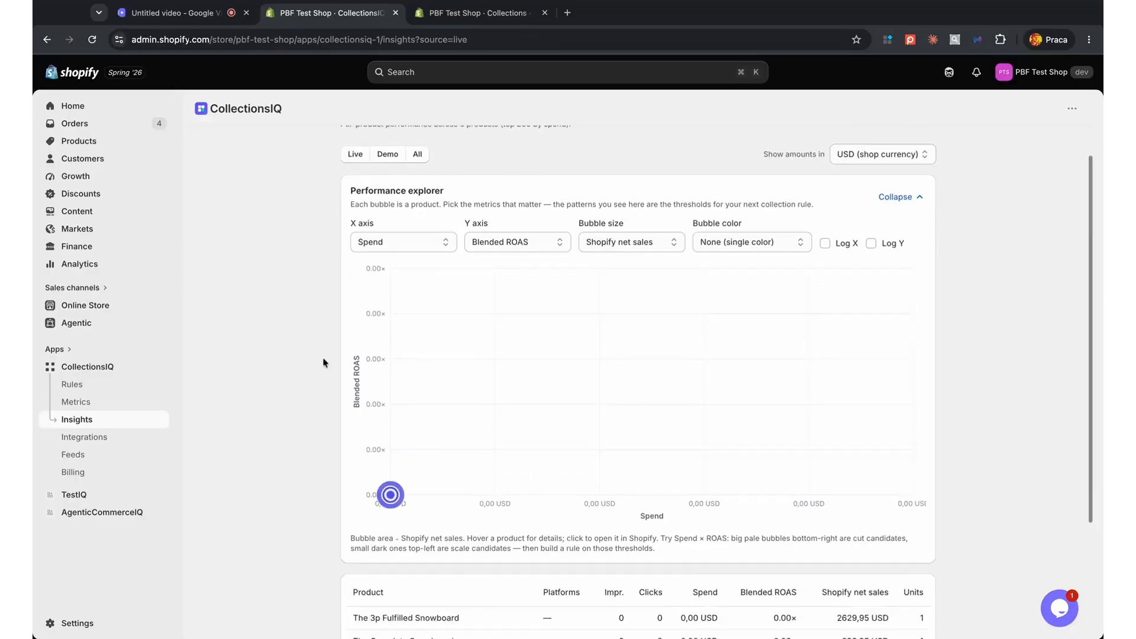
scroll(566, 486, "up", 4)
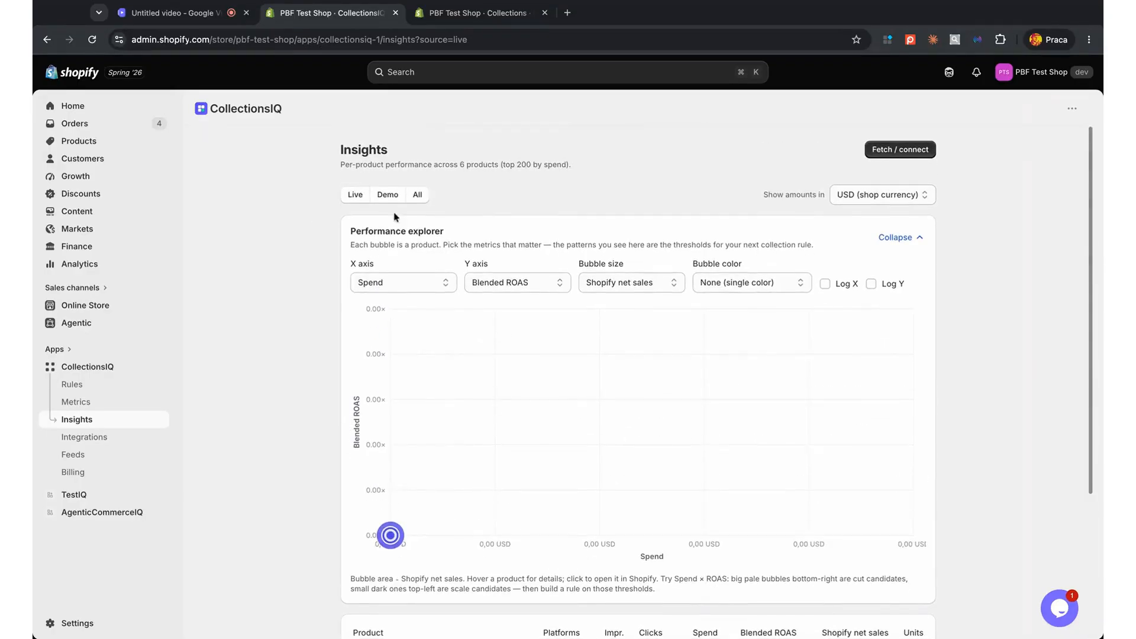
- Switch Insights back to the Demo data set and review the per-product performance table
left_click(387, 194)
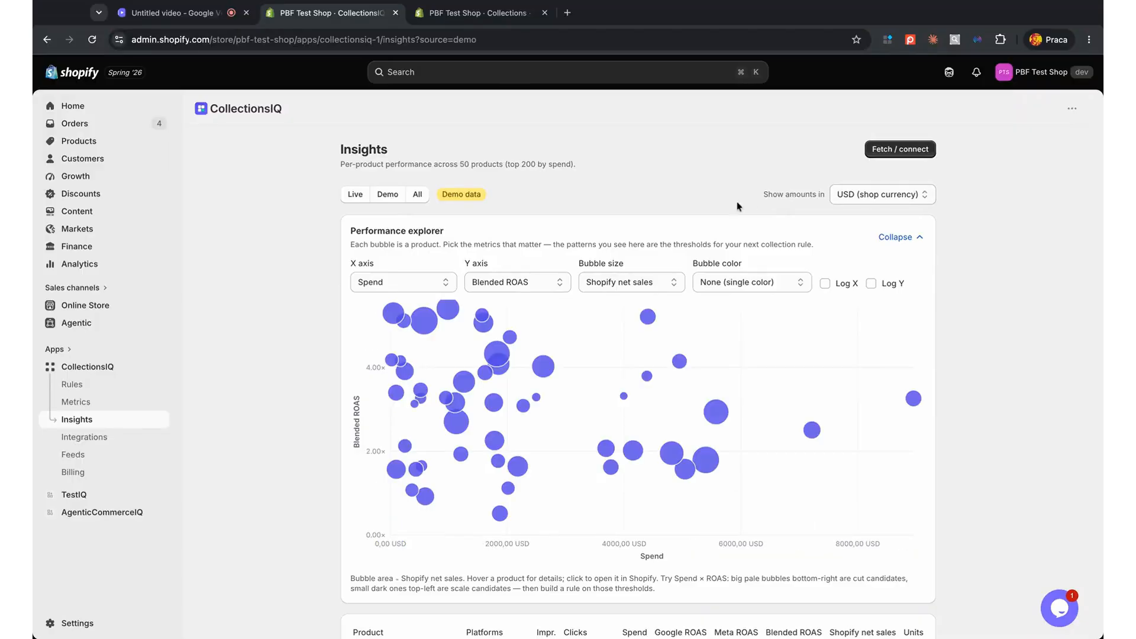
scroll(515, 416, "down", 4)
scroll(515, 415, "down", 4)
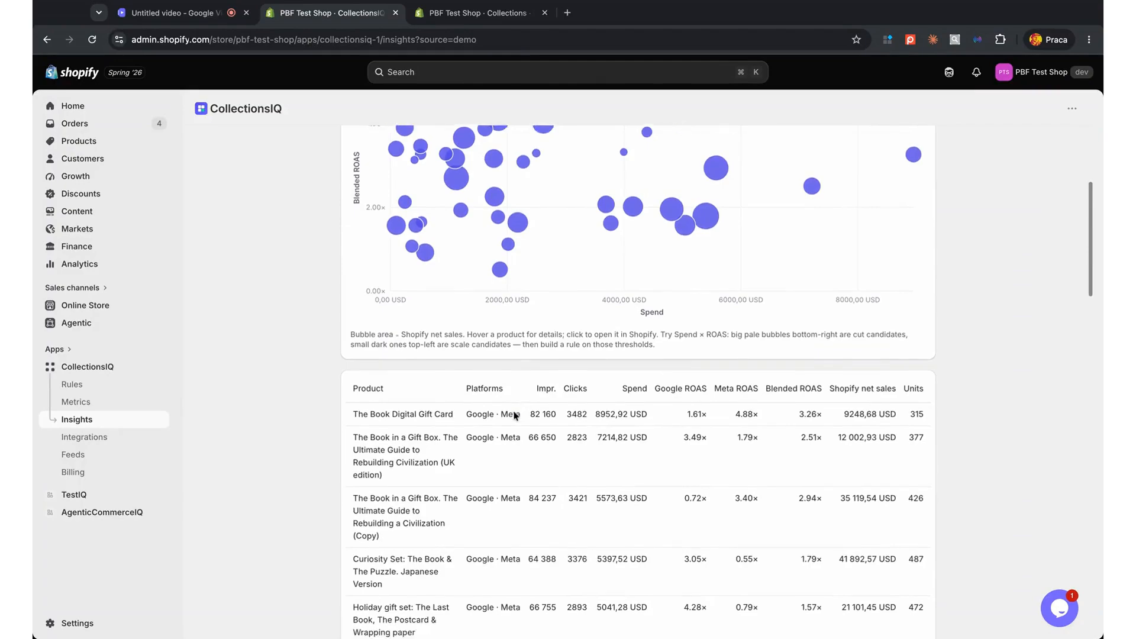
scroll(638, 379, "down", 5)
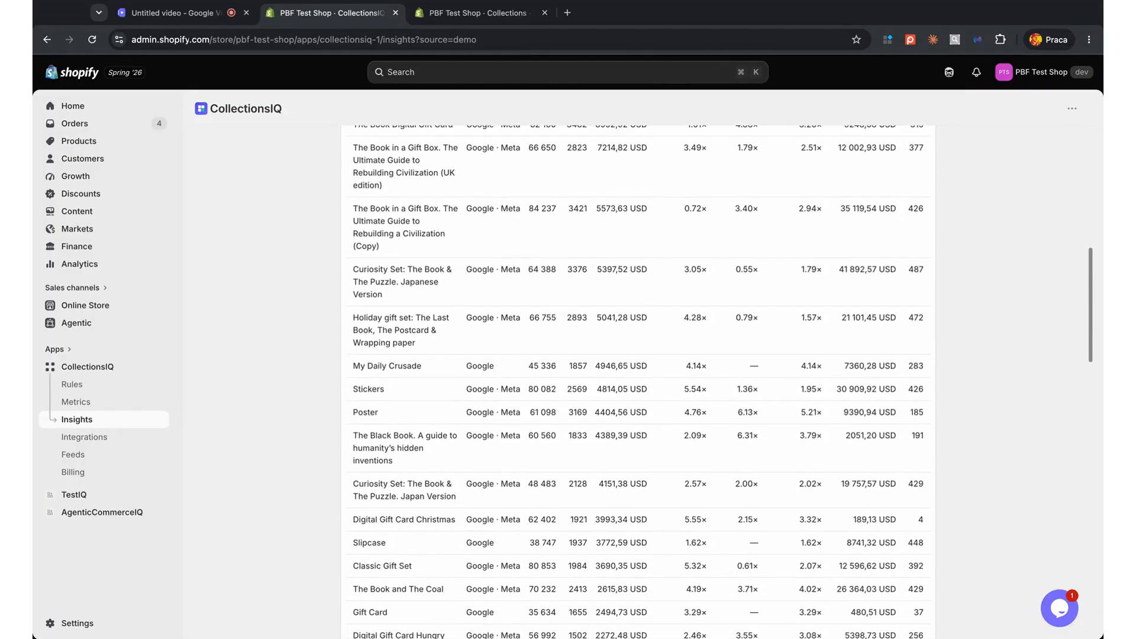
scroll(638, 378, "down", 8)
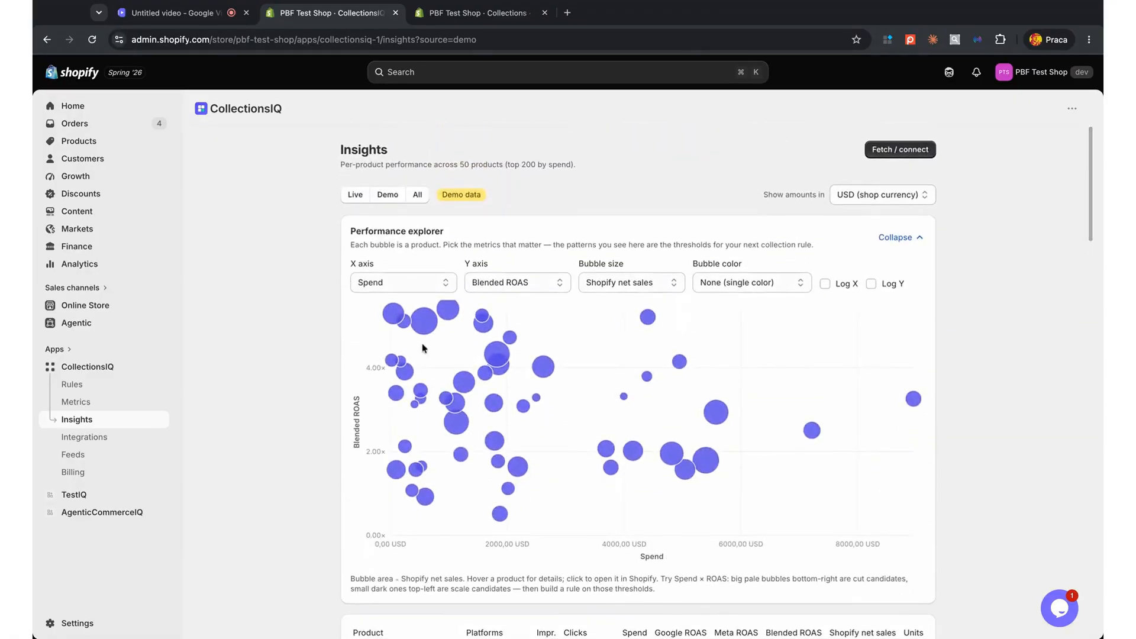
- Delete the synthetic demo data and check both the Demo and Live data sets in Insights
left_click(78, 370)
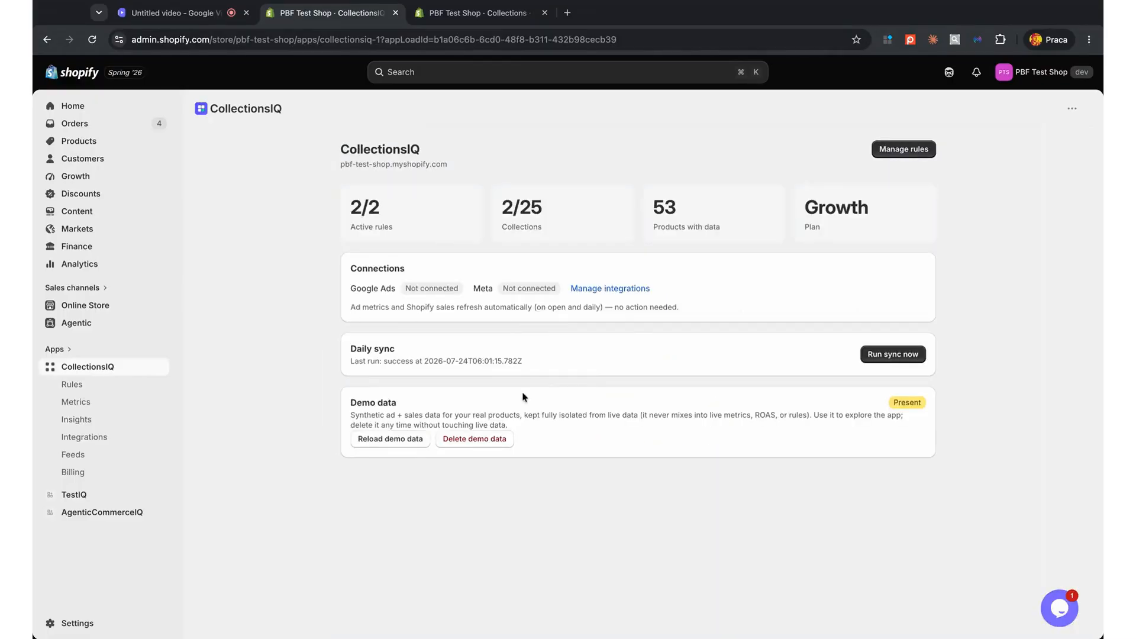
left_click(471, 439)
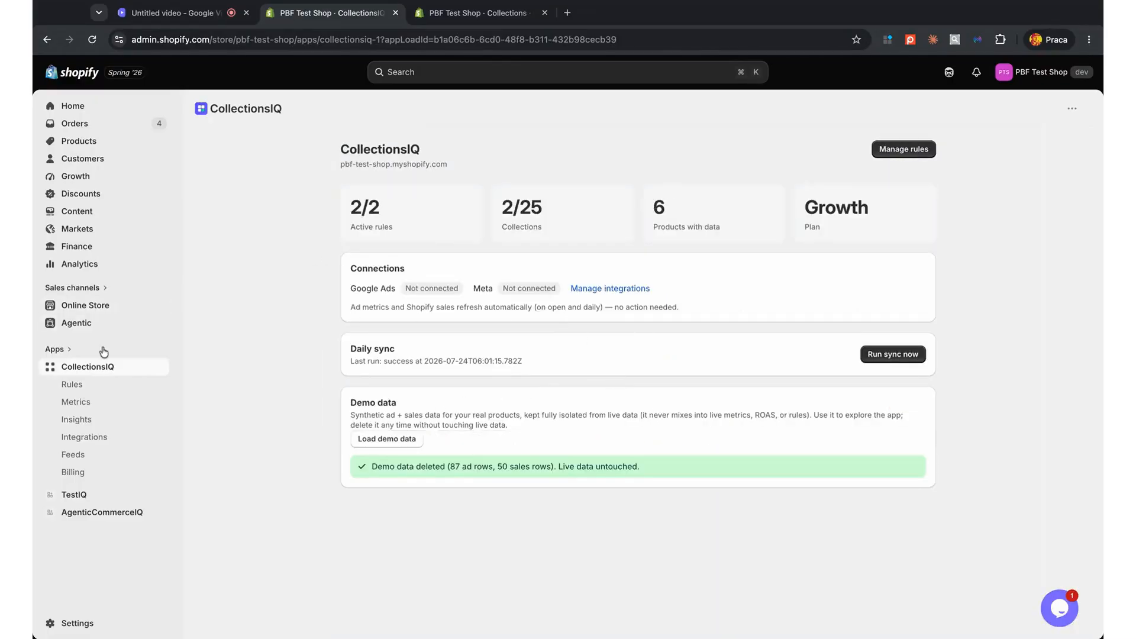
left_click(84, 437)
left_click(68, 420)
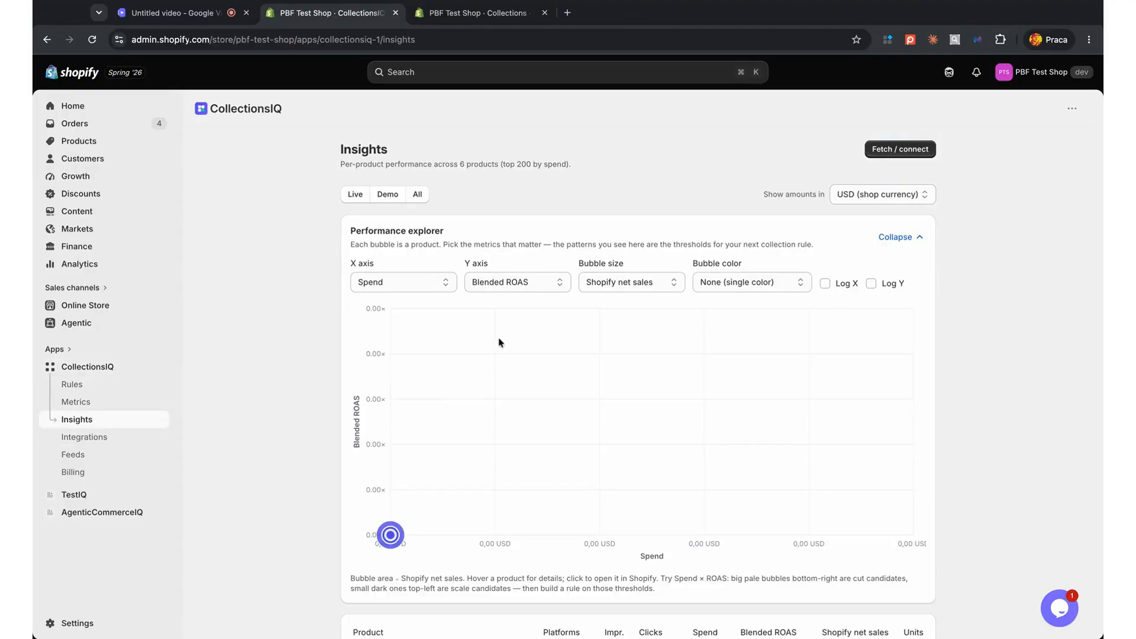
left_click(388, 196)
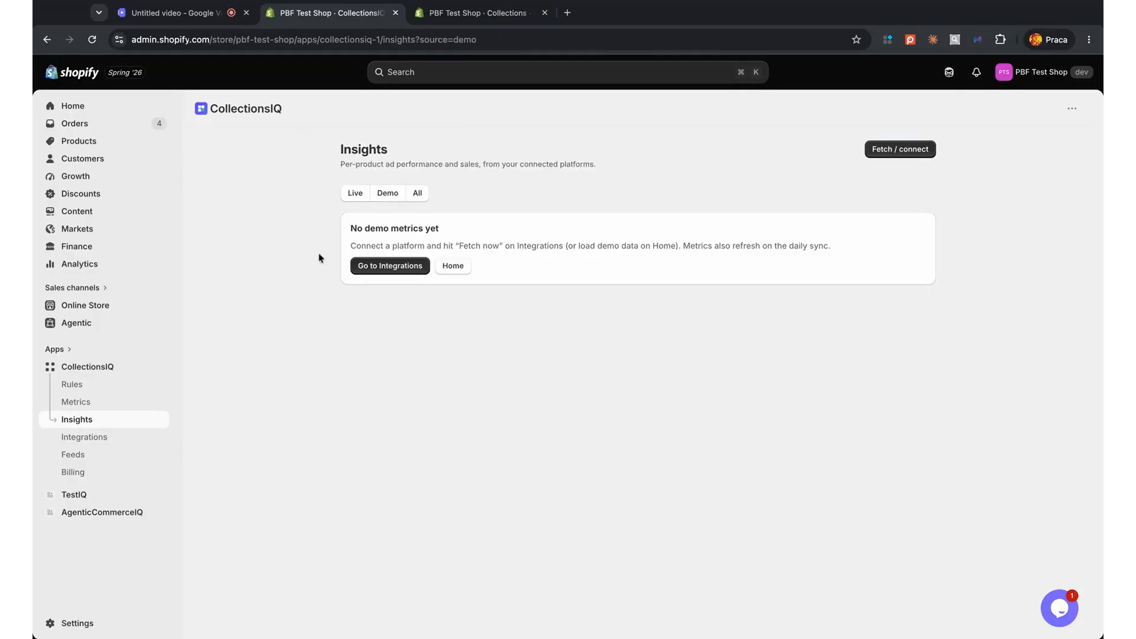
left_click(356, 197)
scroll(298, 496, "down", 3)
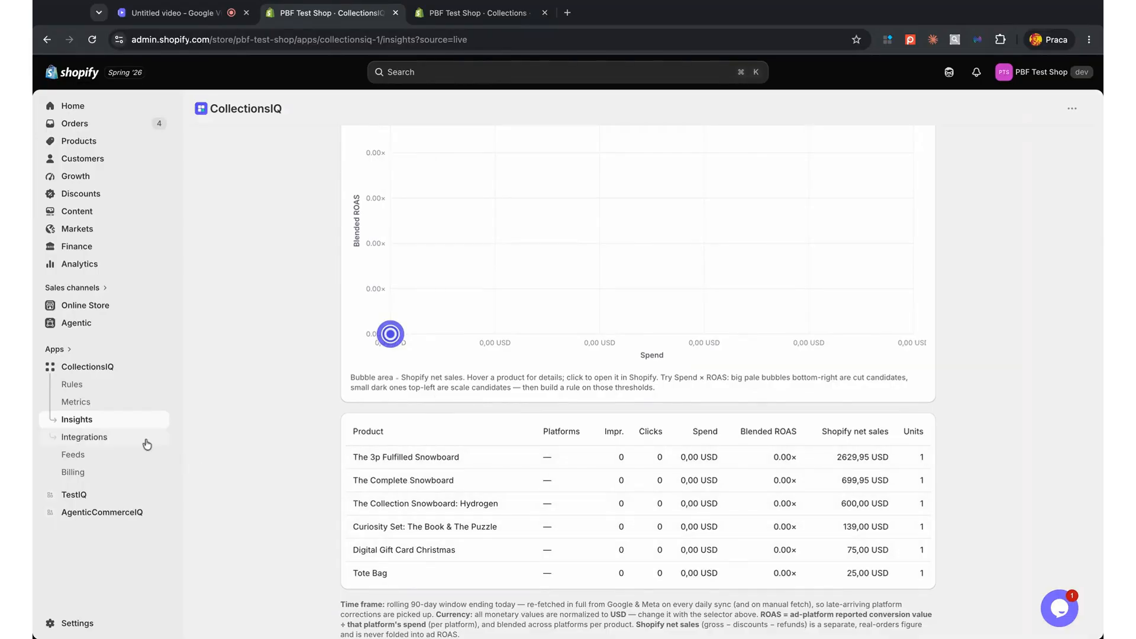
- Close the spare Collections tab and connect Google Ads in Integrations, choosing the Hungry Minds Google account and granting EcomIQ access
left_click(117, 439)
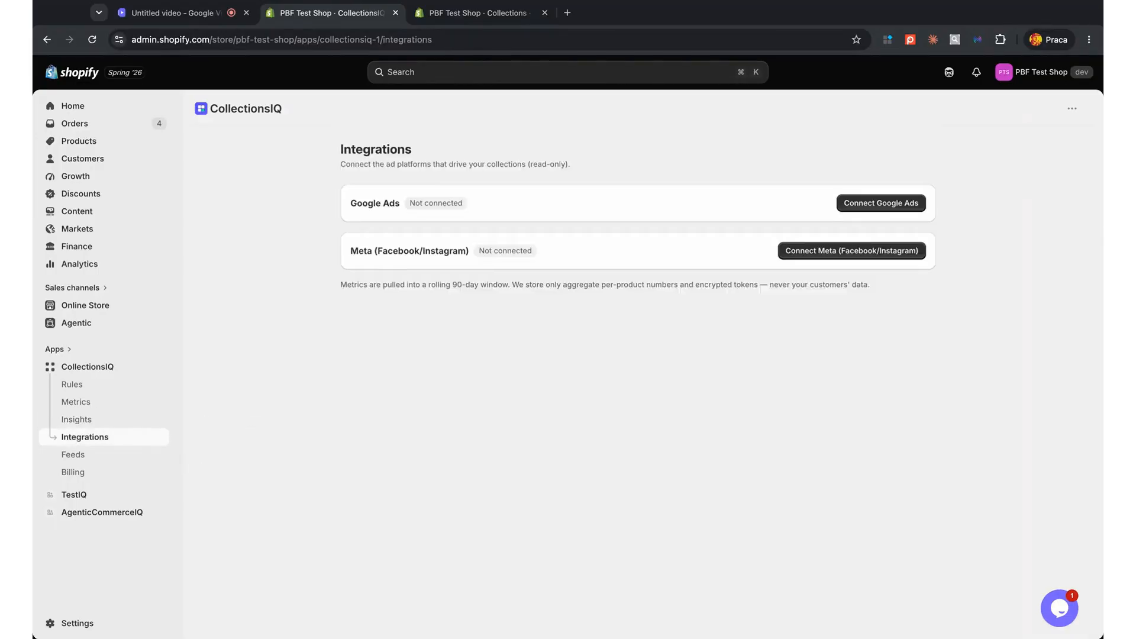
left_click(545, 12)
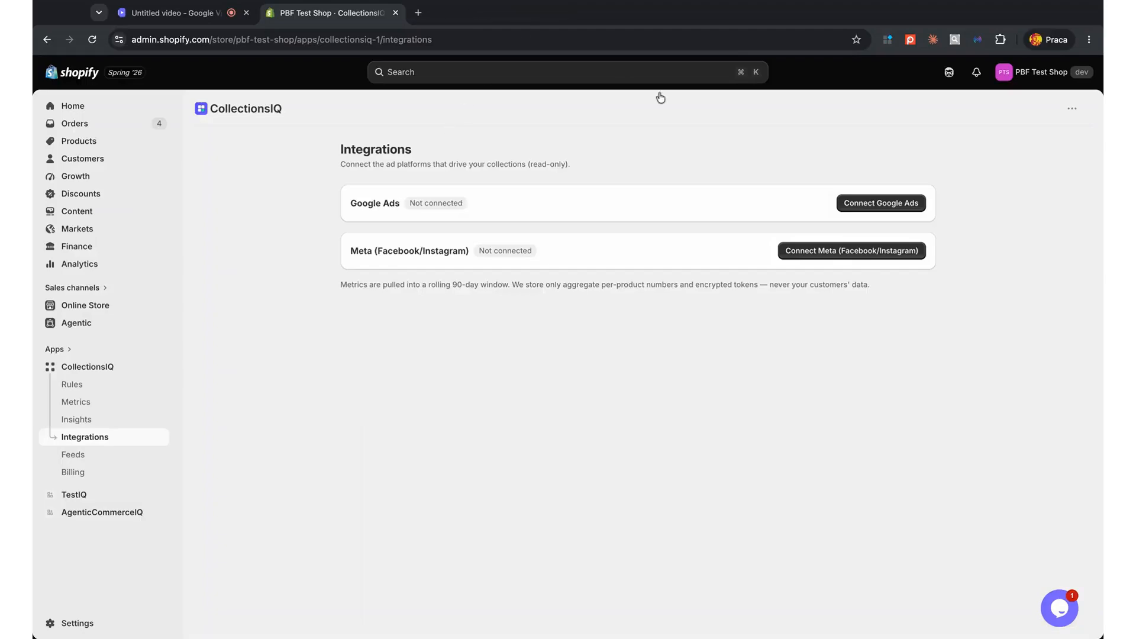
left_click(877, 205)
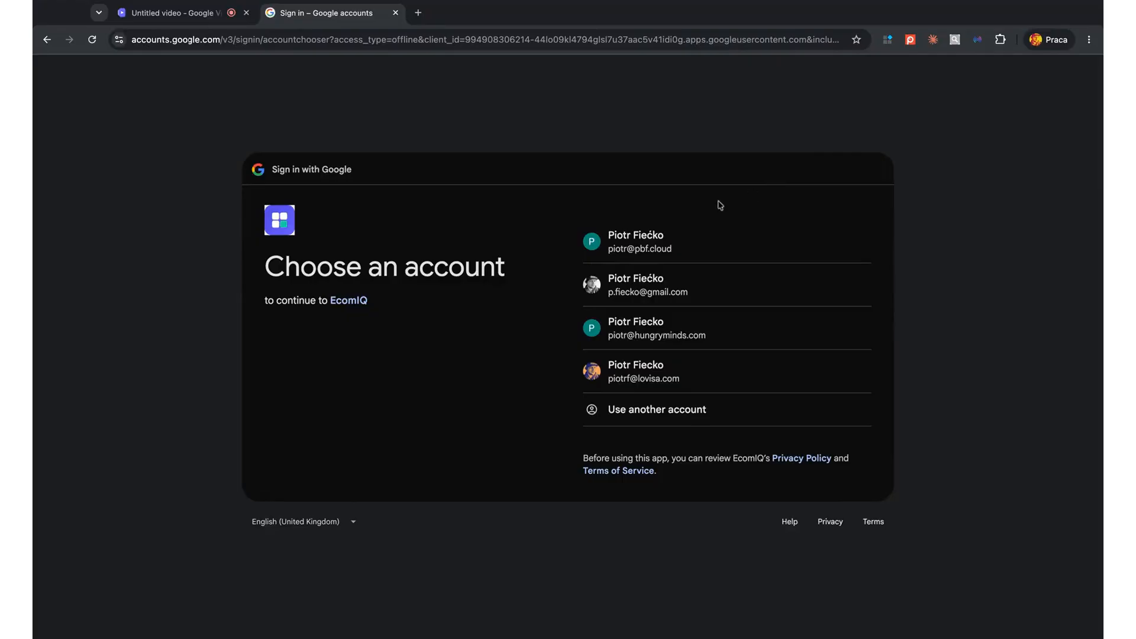
left_click(690, 330)
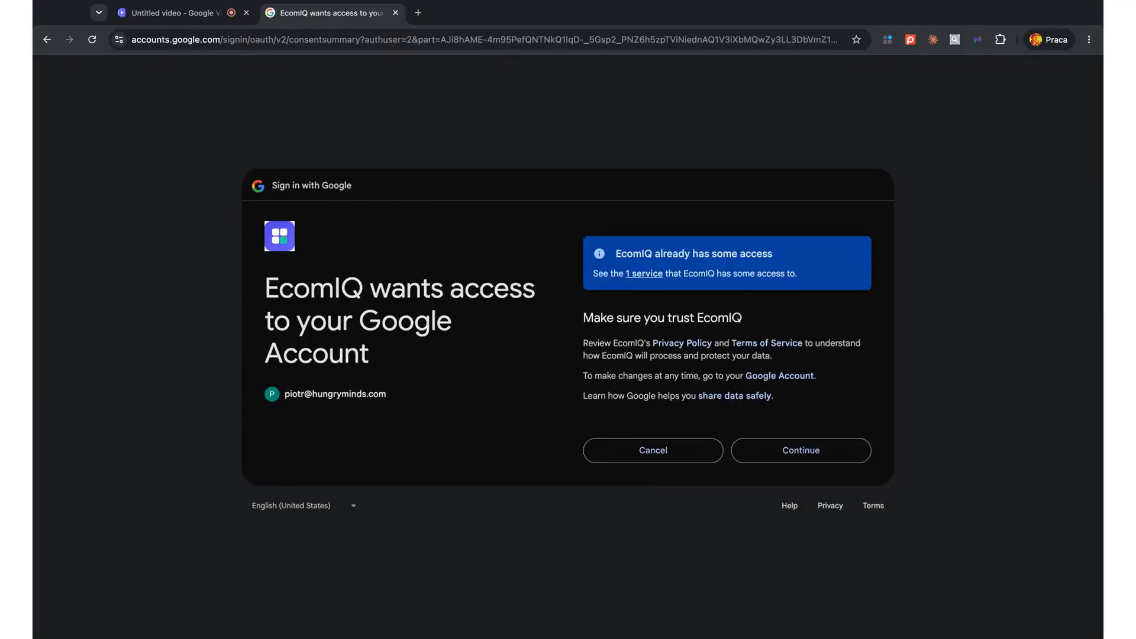
left_click(804, 439)
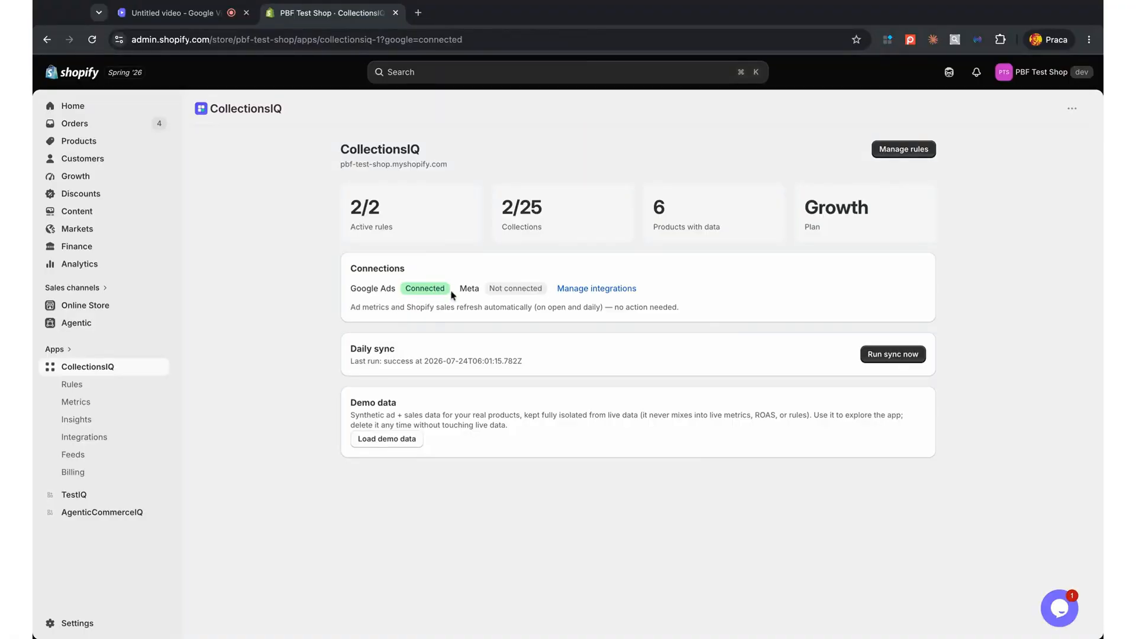
- Select Bad Idea Company as the Google Ads account in Integrations and fetch its metrics
left_click(588, 290)
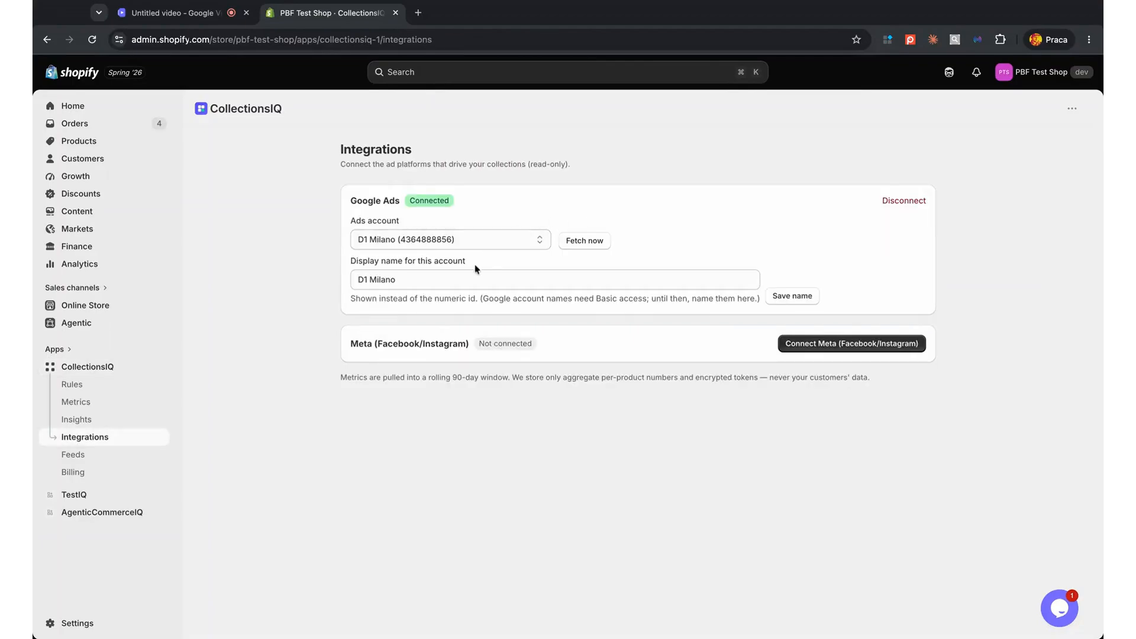
left_click(474, 242)
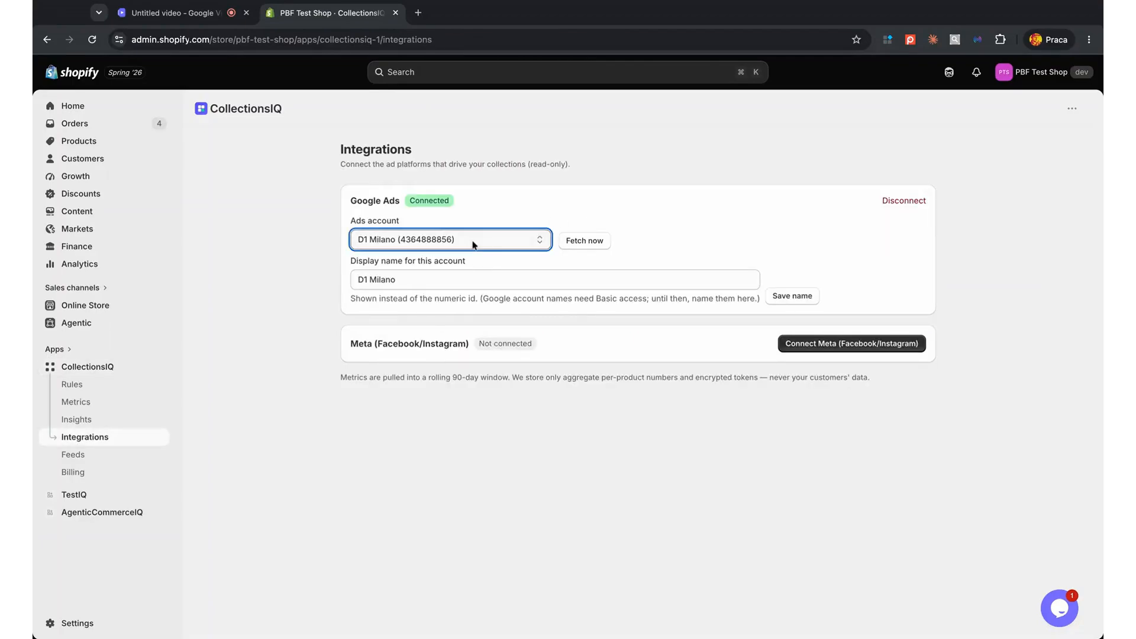
left_click(483, 272)
left_click(458, 278)
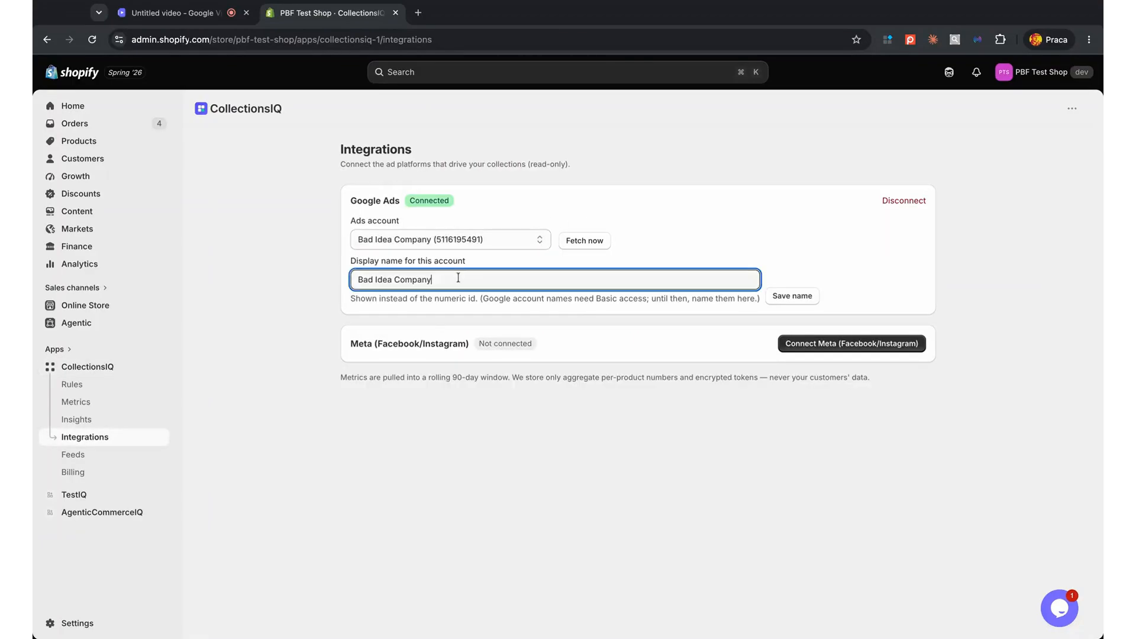
left_click(651, 261)
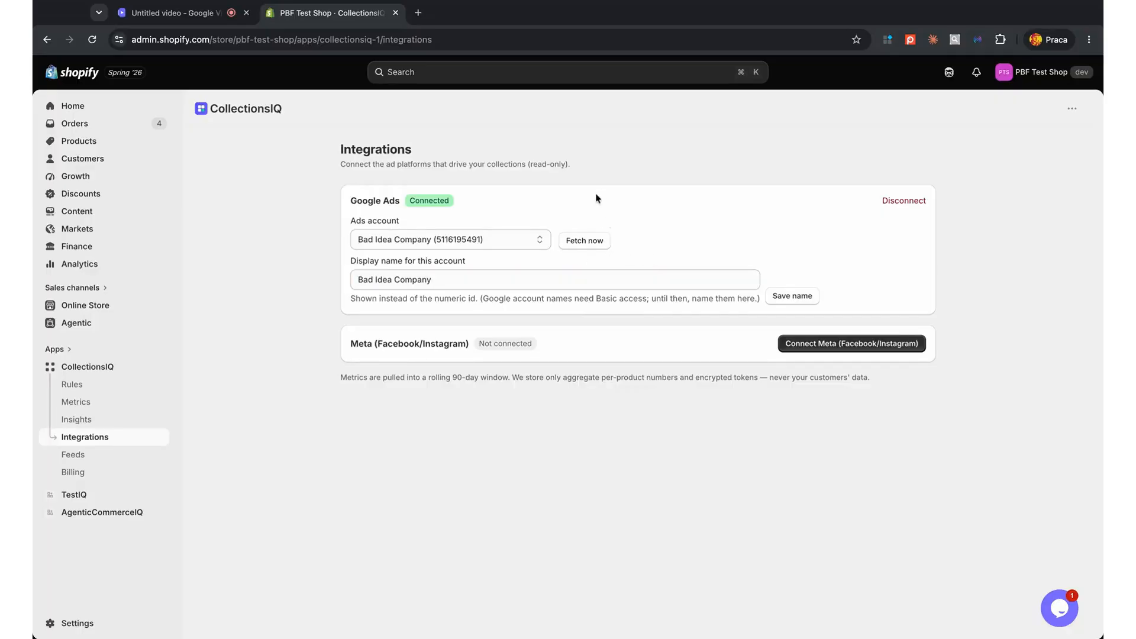
left_click(584, 242)
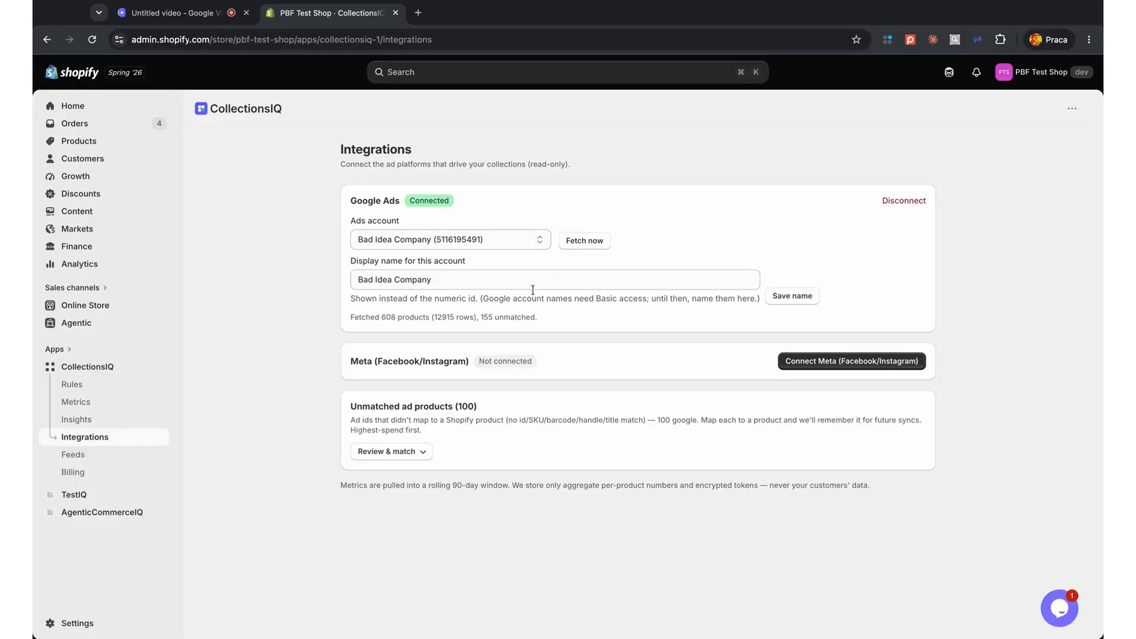
- Connect Meta (Facebook/Instagram) and approve reconnecting the existing Facebook account to CollectionsIQ
left_click(822, 363)
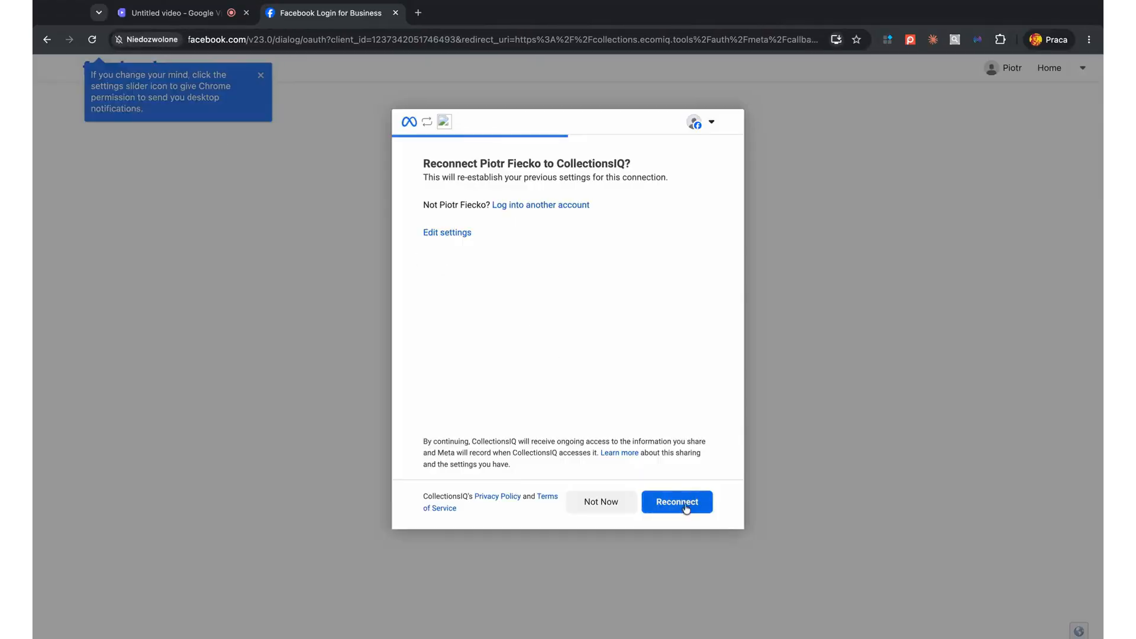
left_click(690, 492)
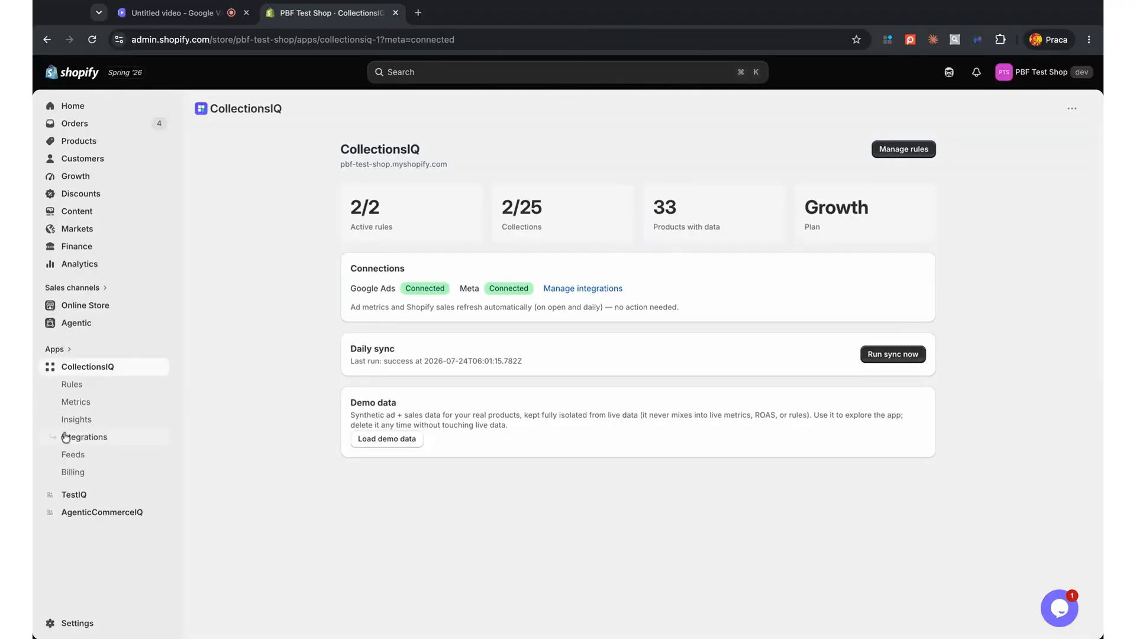
- In Integrations, select TheBook as the Meta ads account and fetch its metrics
left_click(65, 437)
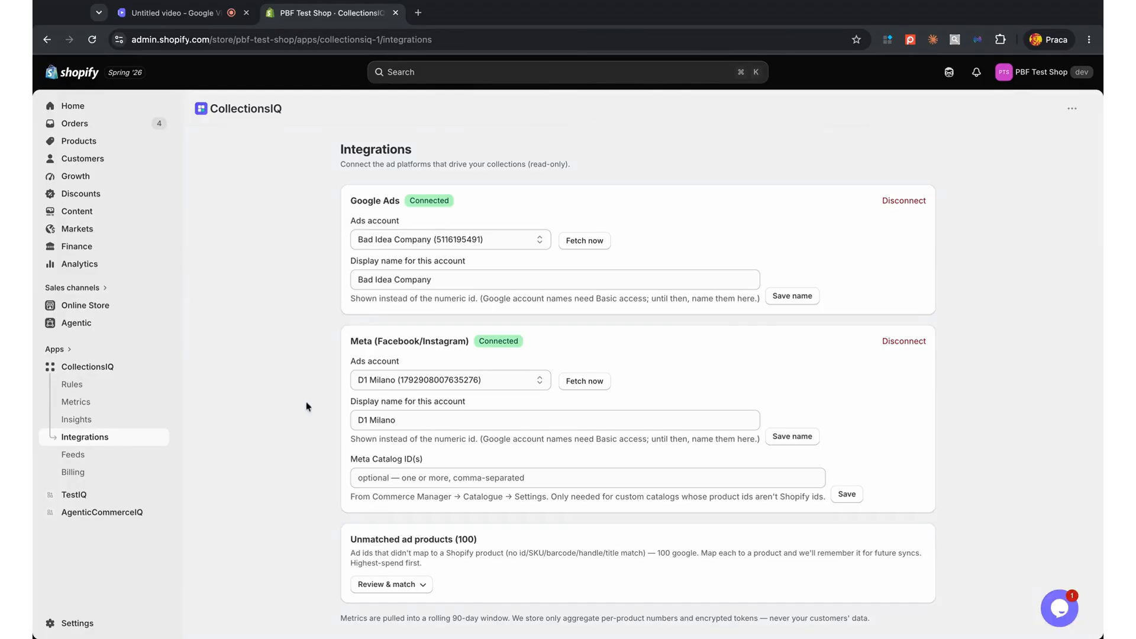
left_click(399, 386)
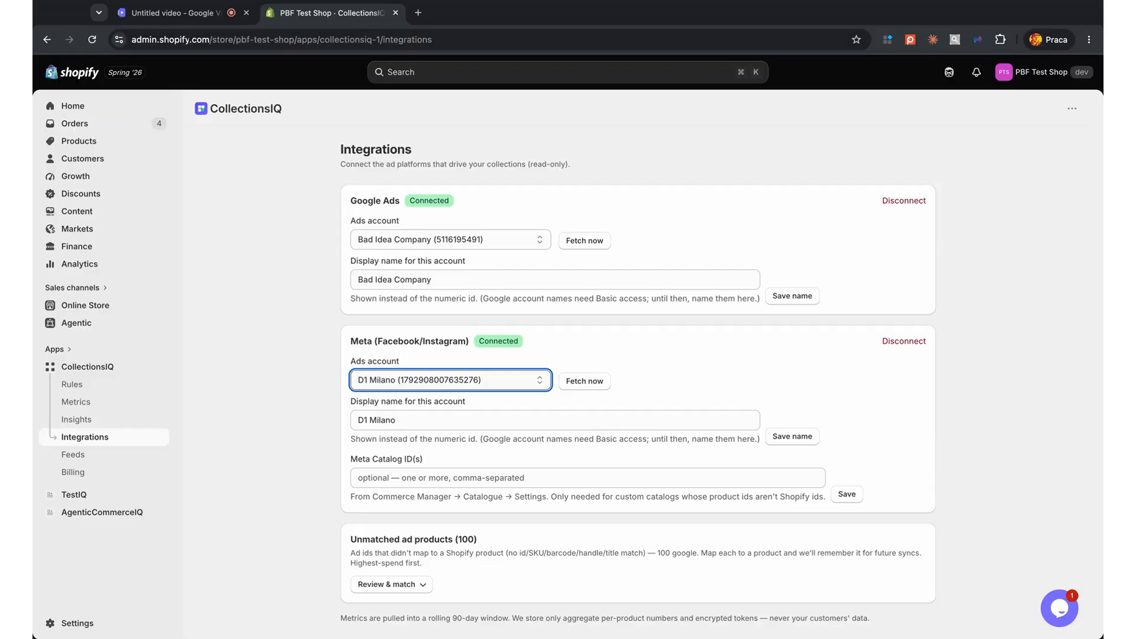
key("Down")
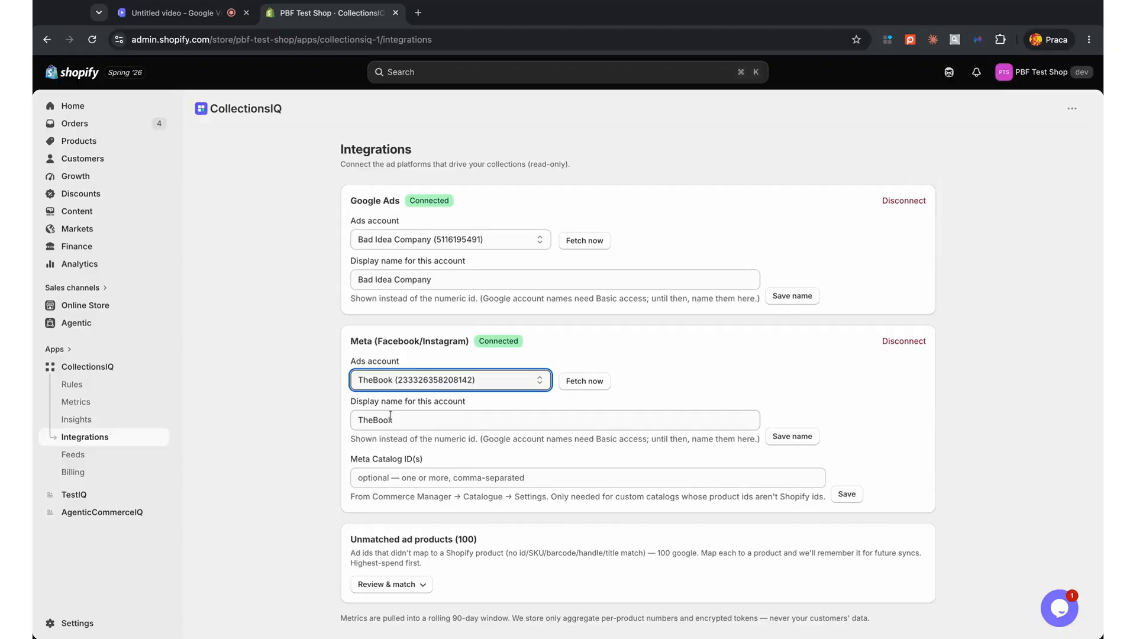
left_click(585, 385)
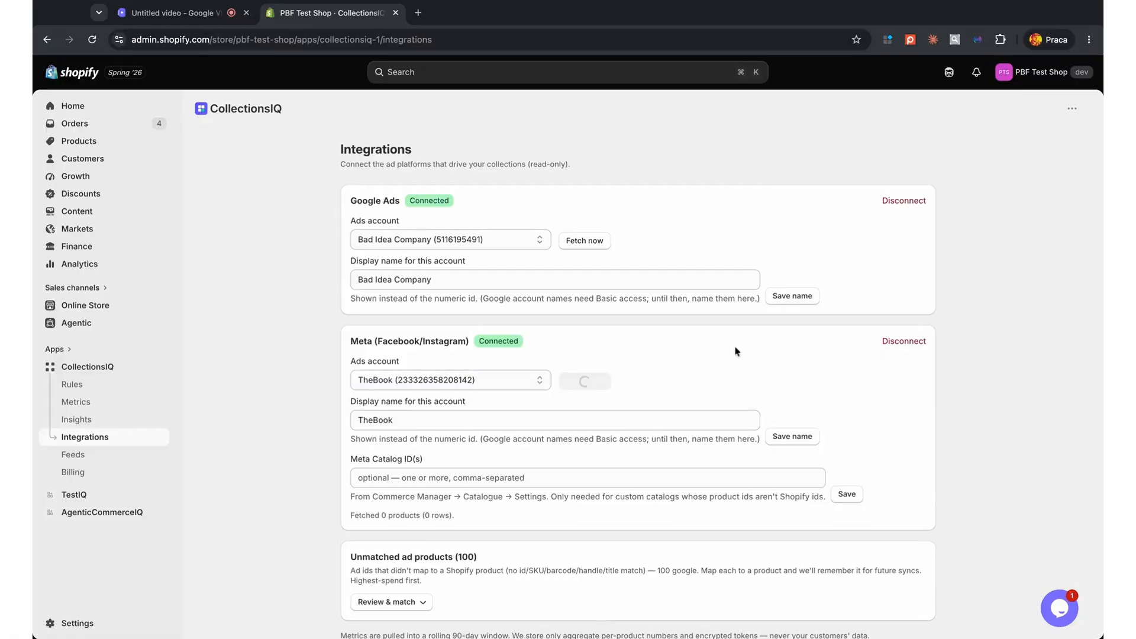
- Switch the Meta ads account to The Book - EN and fetch its metrics
left_click(465, 385)
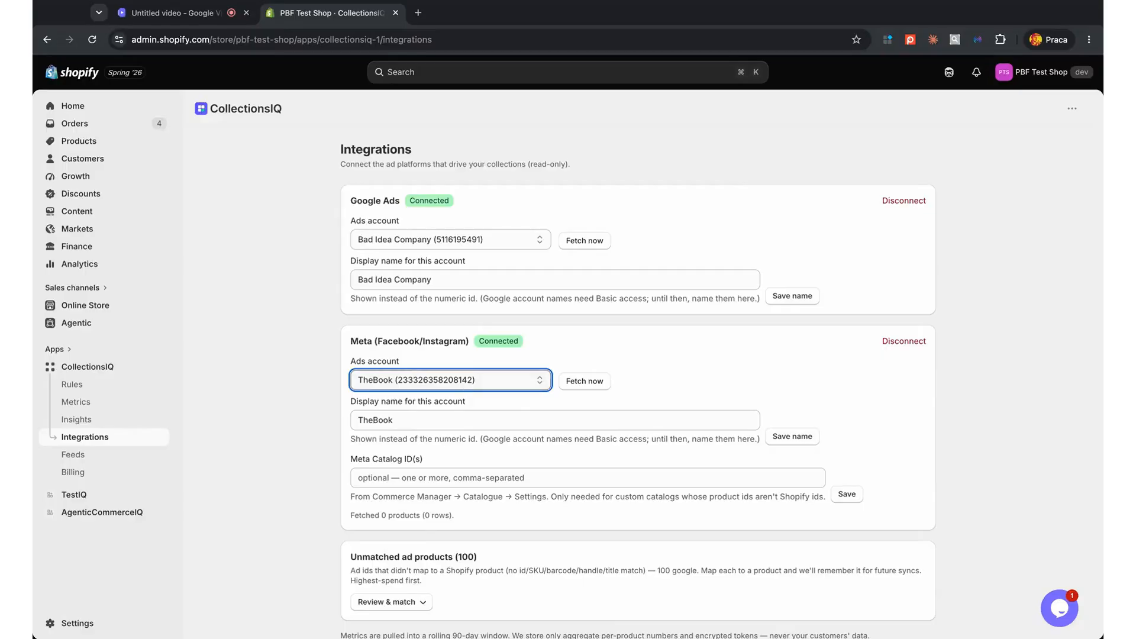
key("Down")
left_click(582, 383)
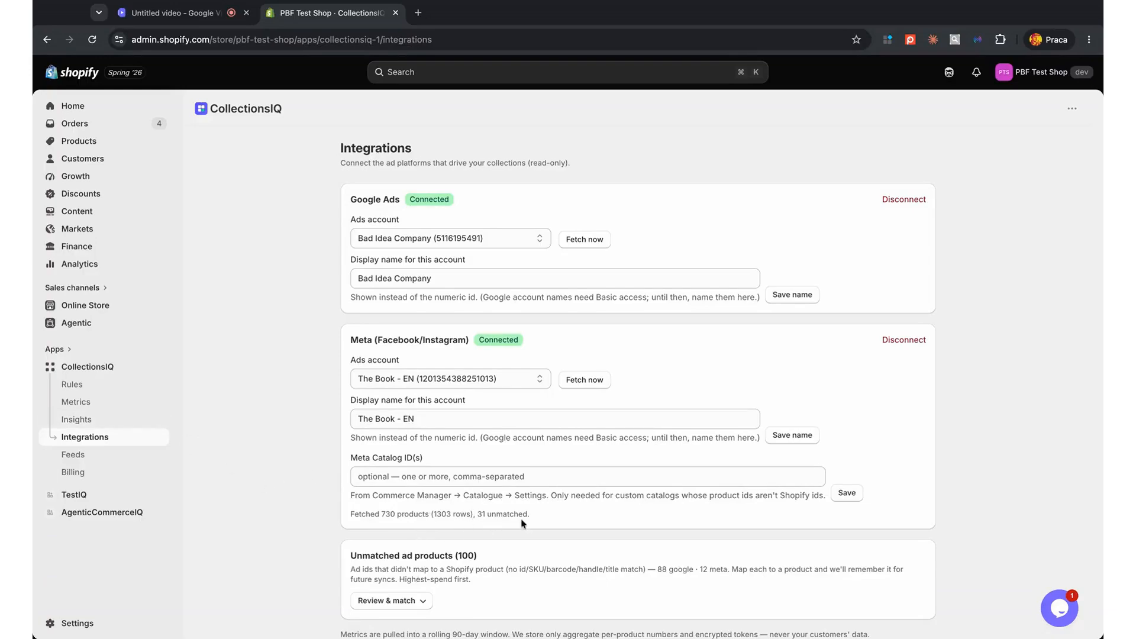
- Open Insights, show only the Live data and examine the product bubbles in the Performance explorer
left_click(155, 420)
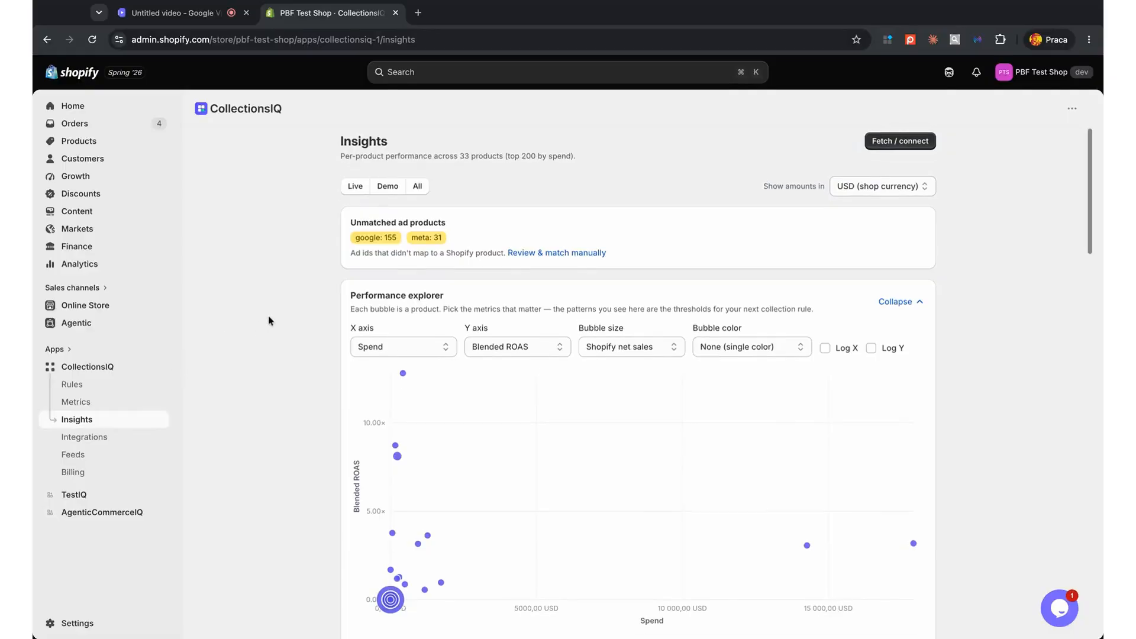
scroll(270, 320, "down", 3)
scroll(333, 201, "up", 3)
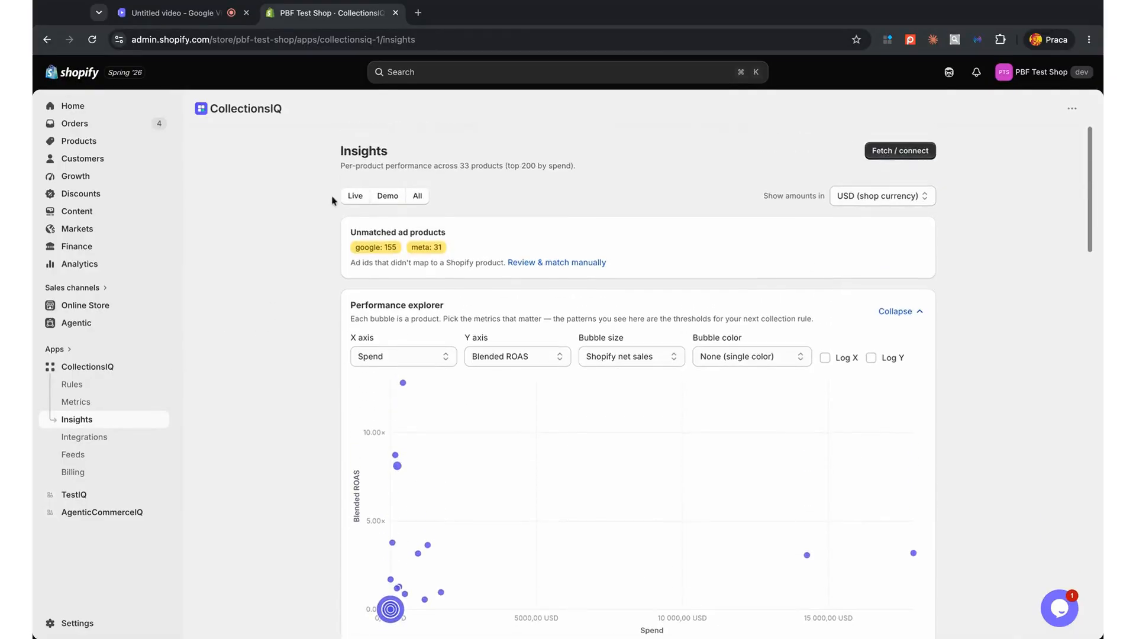
left_click(355, 196)
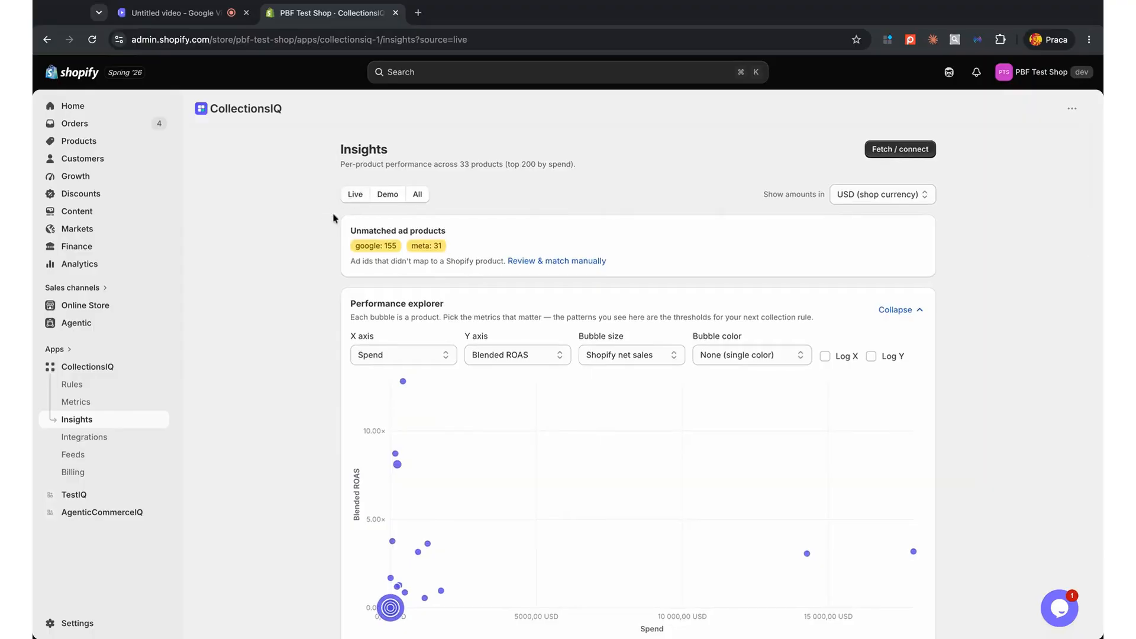
scroll(272, 302, "down", 2)
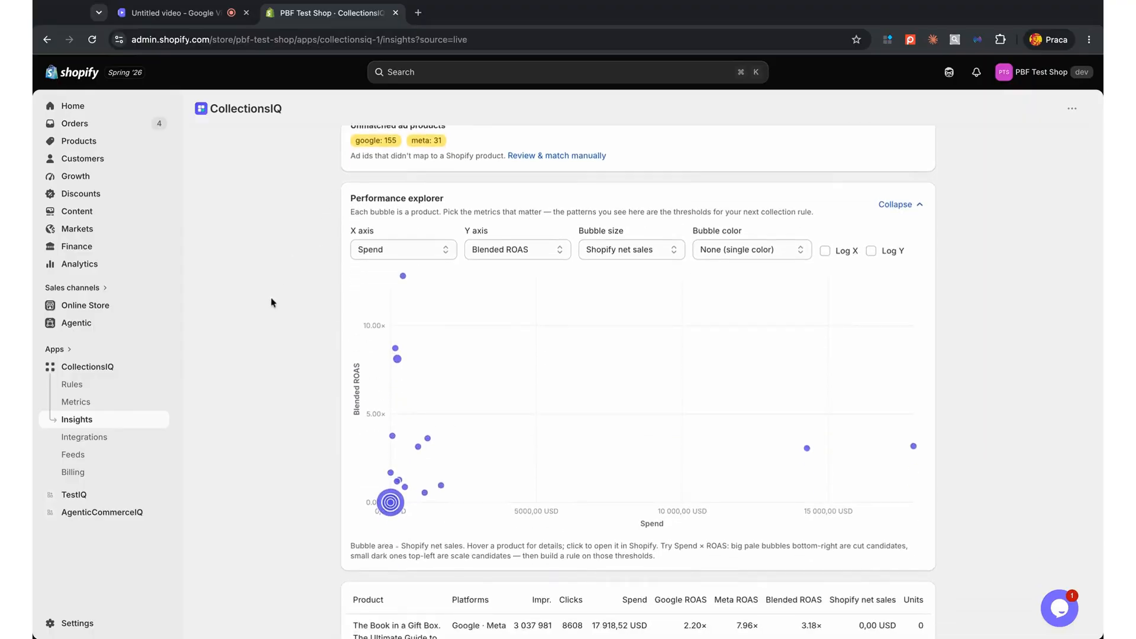
scroll(272, 302, "down", 1)
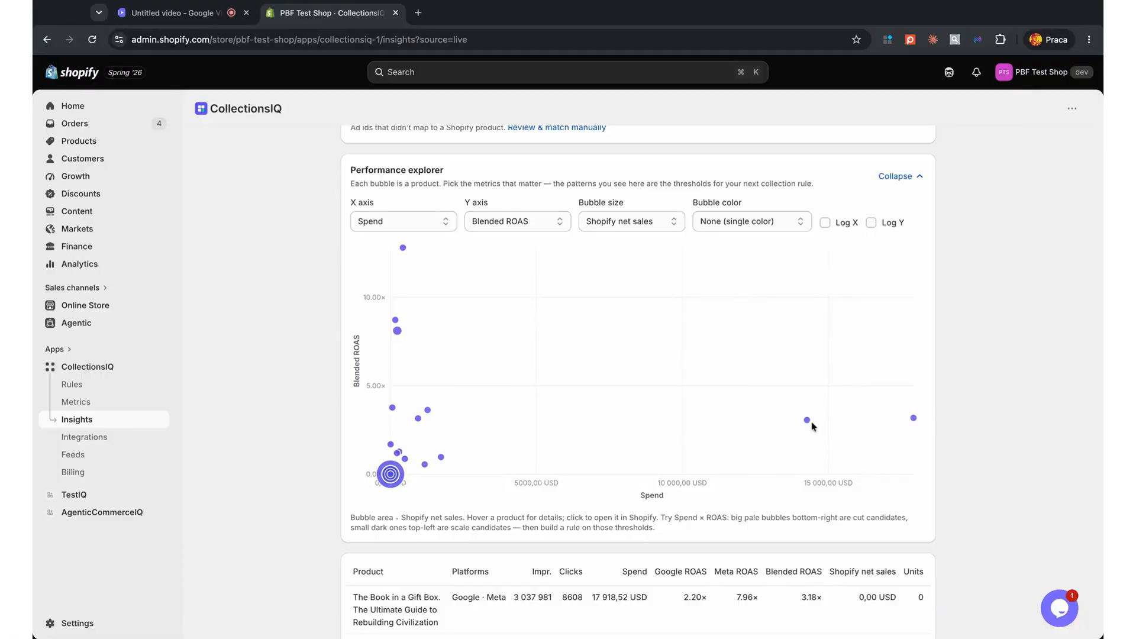
mouse_move(806, 421)
scroll(297, 395, "down", 1)
scroll(297, 396, "up", 2)
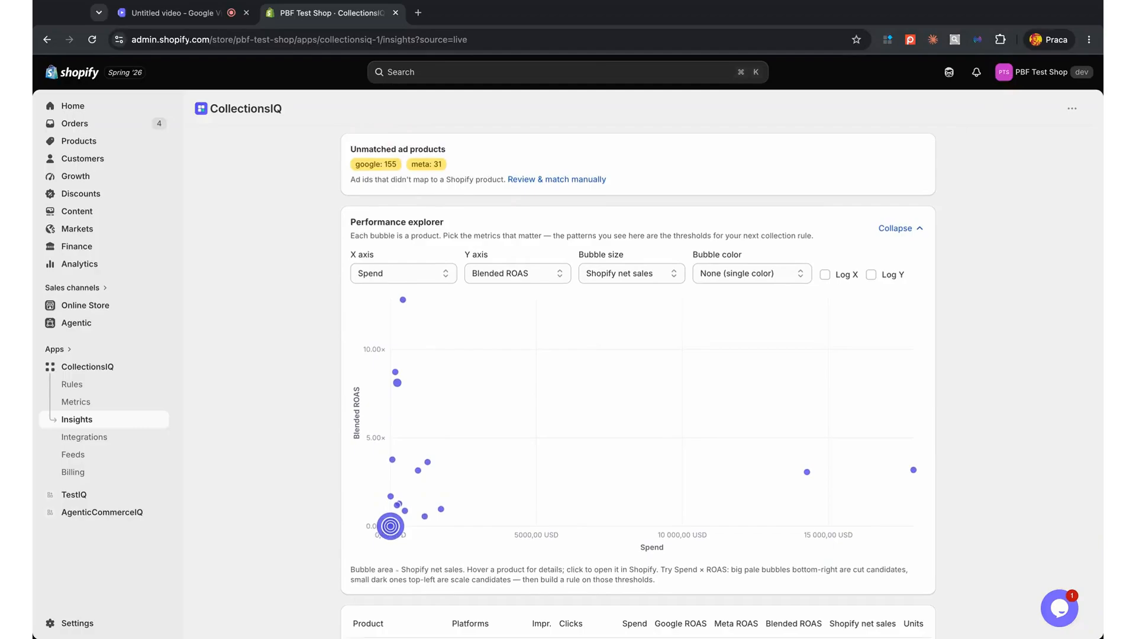
- Set the Performance explorer's X axis to AOV and its bubble size to CPC
left_click(413, 276)
left_click(373, 365)
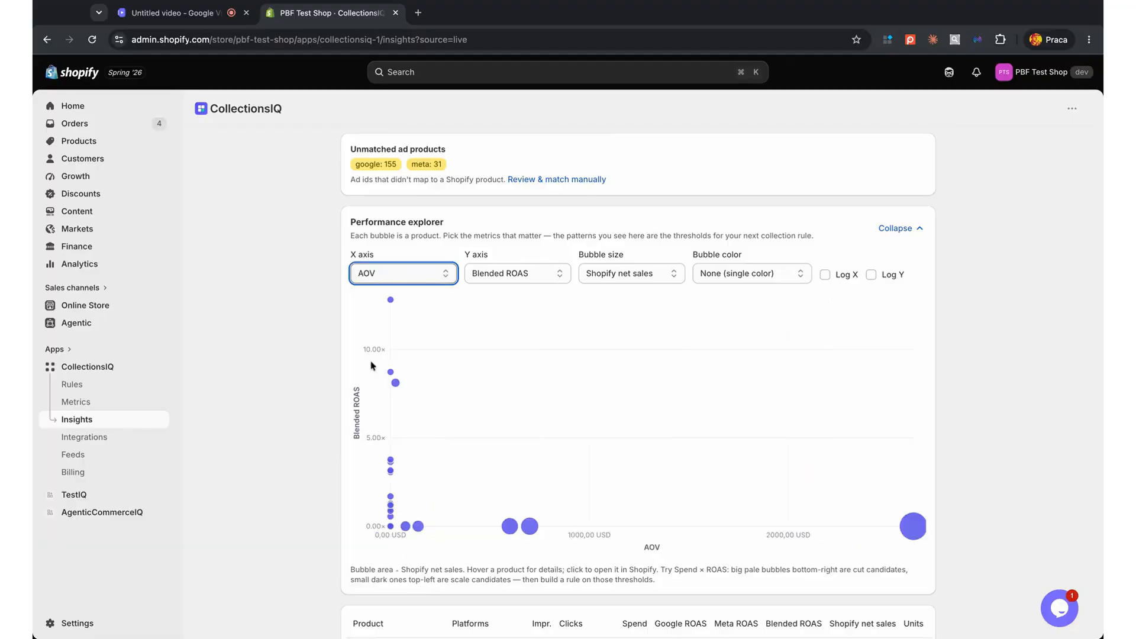
left_click(499, 274)
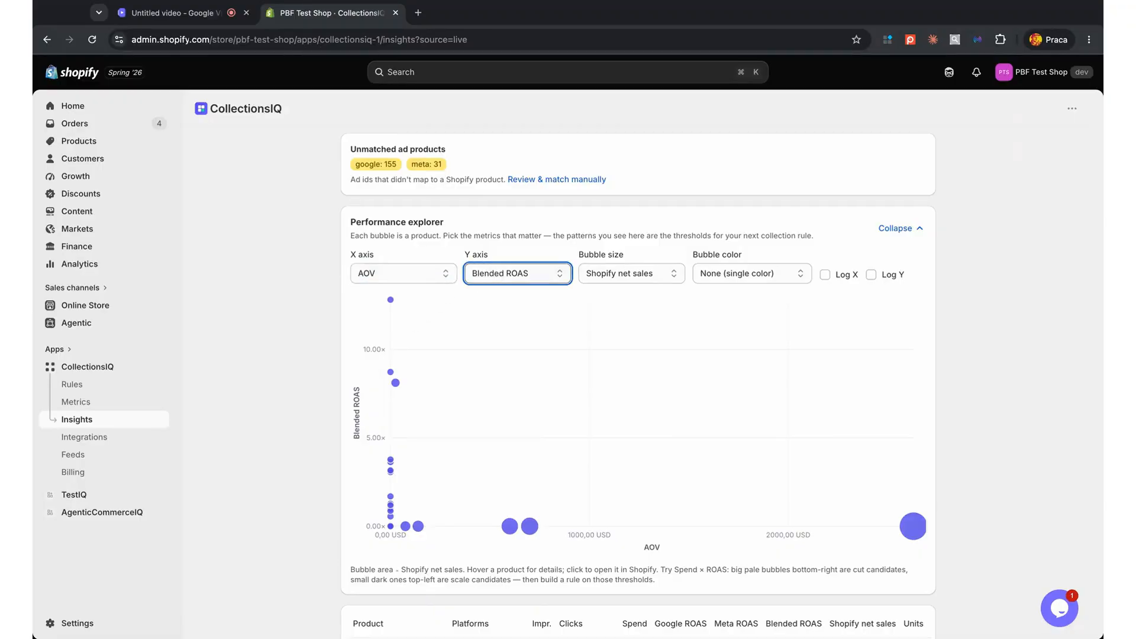
left_click(648, 279)
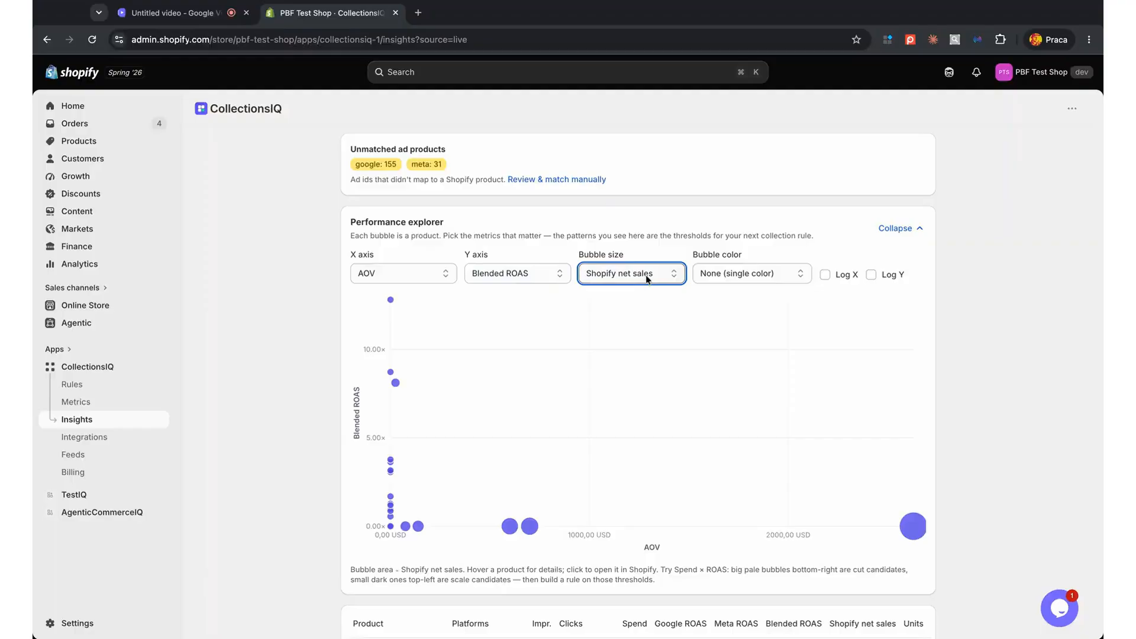
left_click(589, 312)
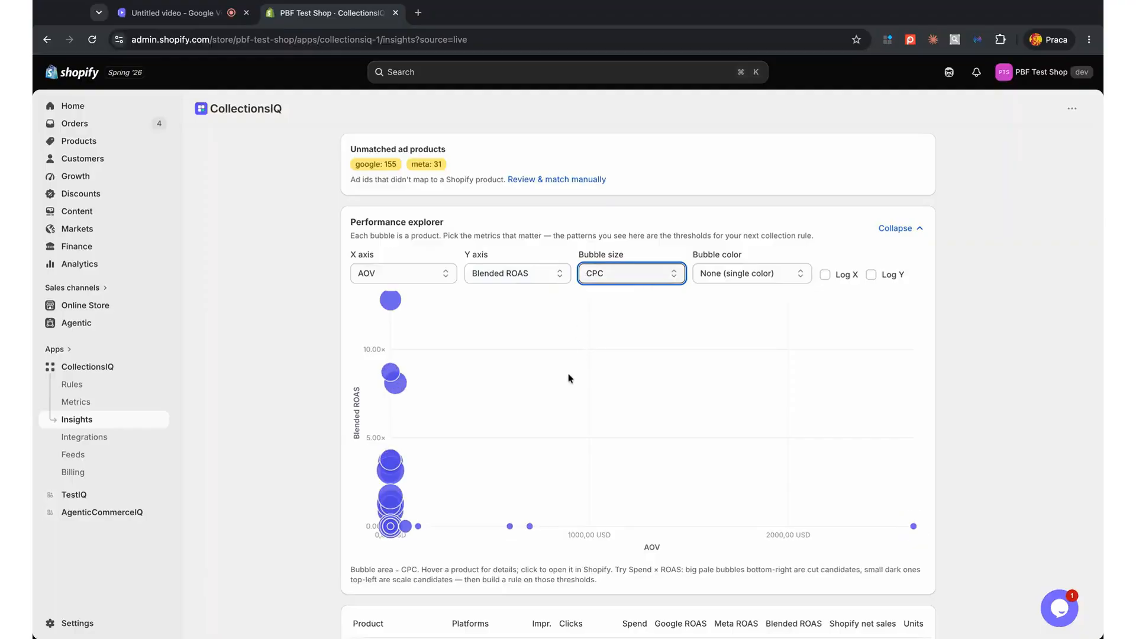
mouse_move(393, 516)
- Enable logarithmic scales on both the X and Y axes of the Performance explorer and inspect the product bubbles
scroll(529, 425, "down", 1)
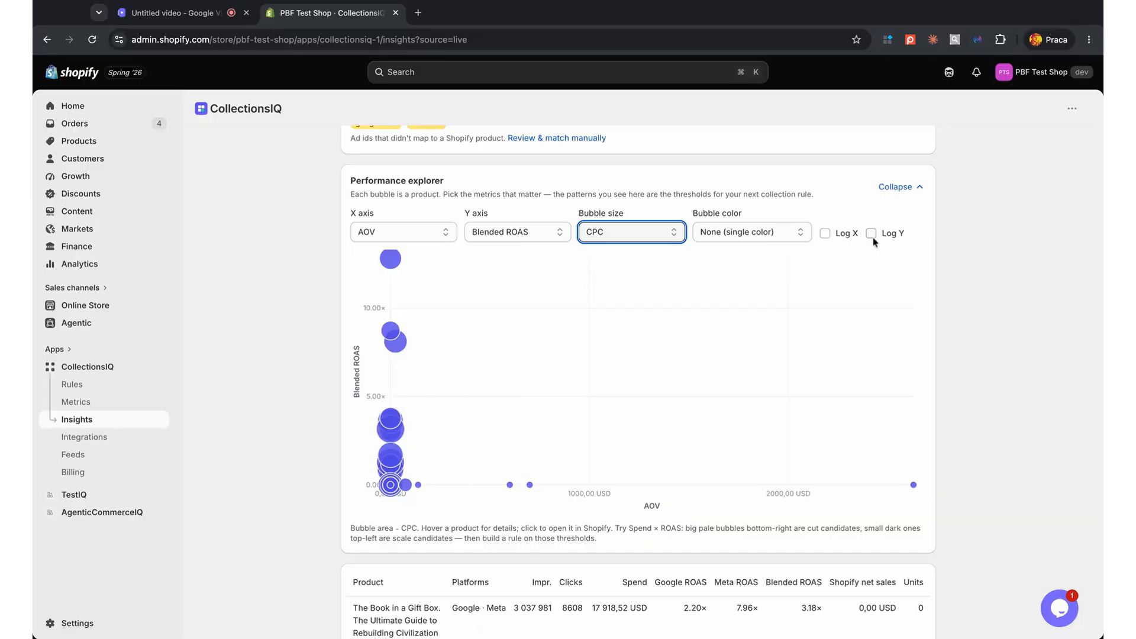
left_click(828, 236)
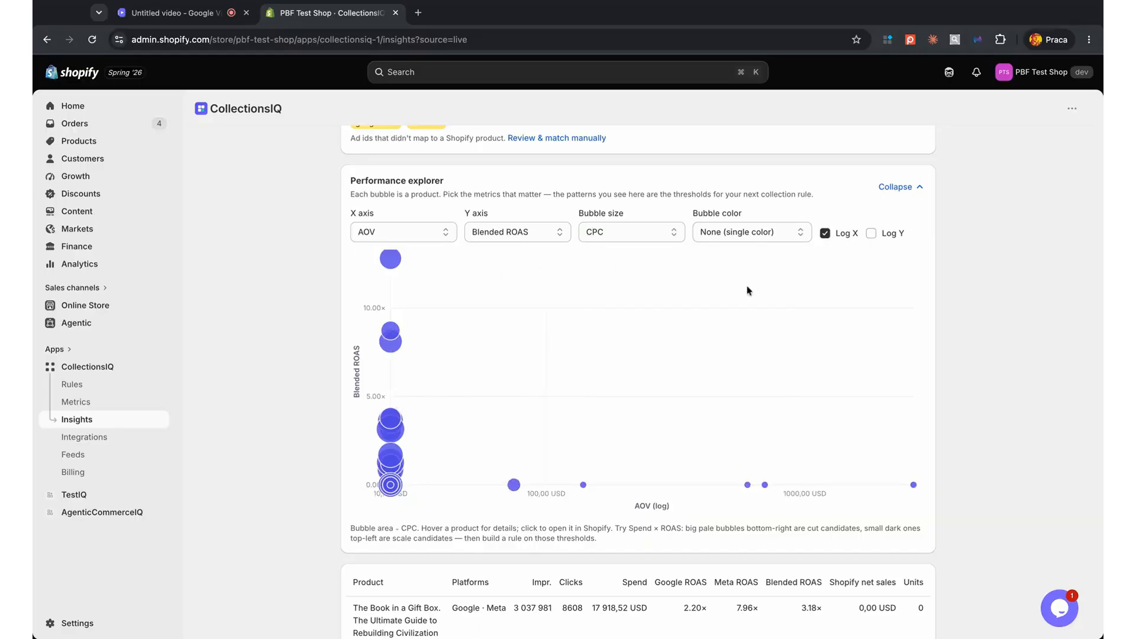
left_click(871, 234)
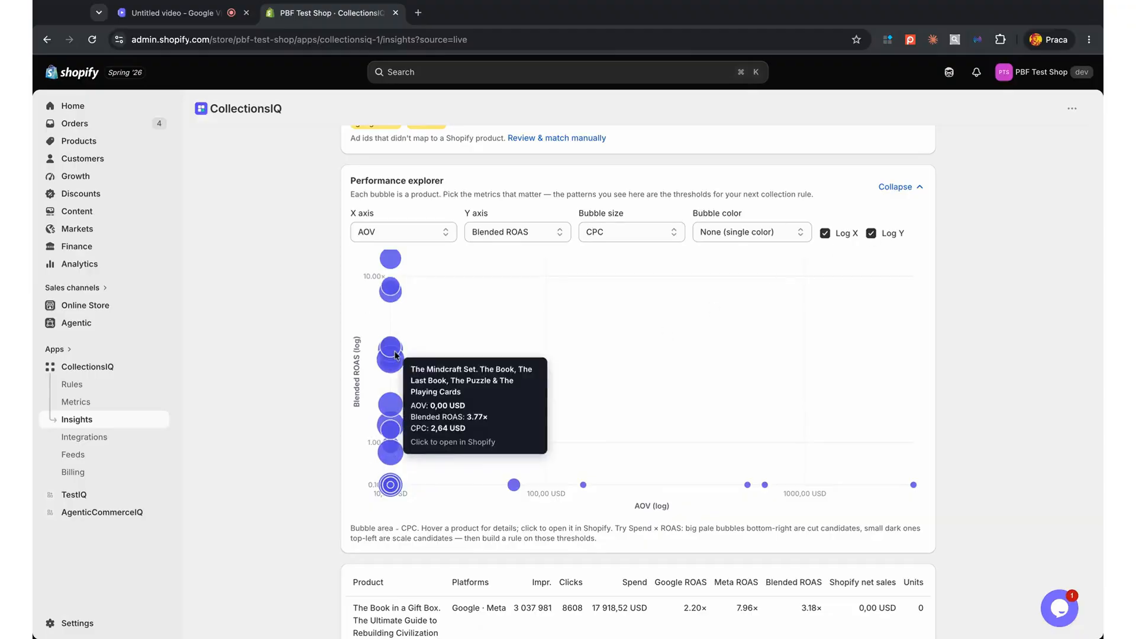
mouse_move(388, 409)
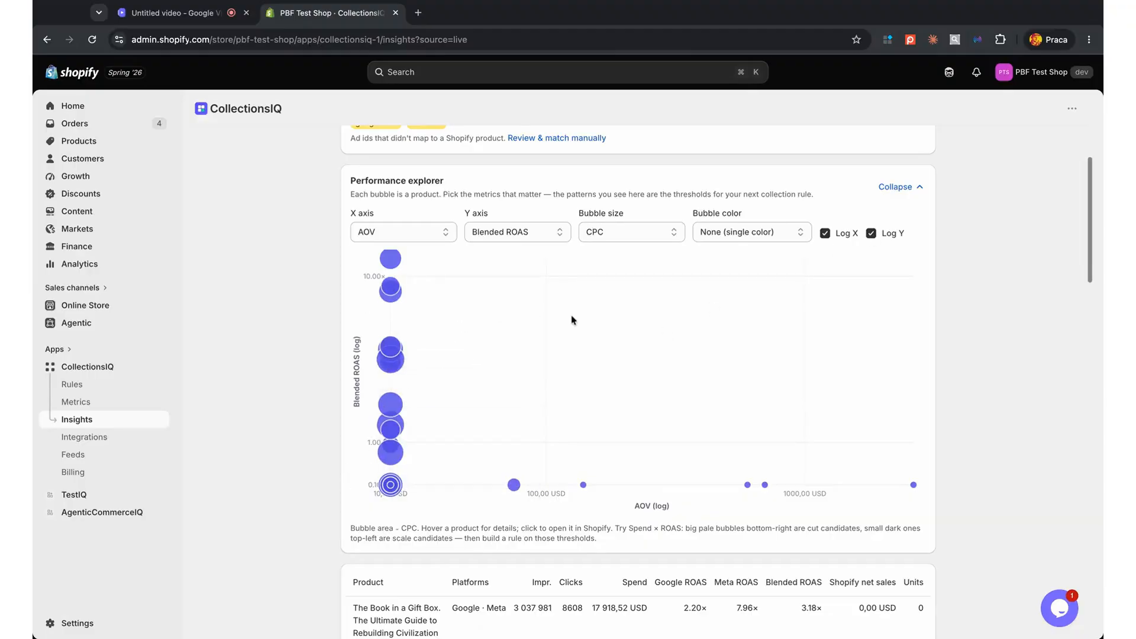
- Collapse the Performance explorer and review the per-product table of spend, ROAS and net sales
scroll(572, 320, "down", 1)
scroll(571, 320, "up", 3)
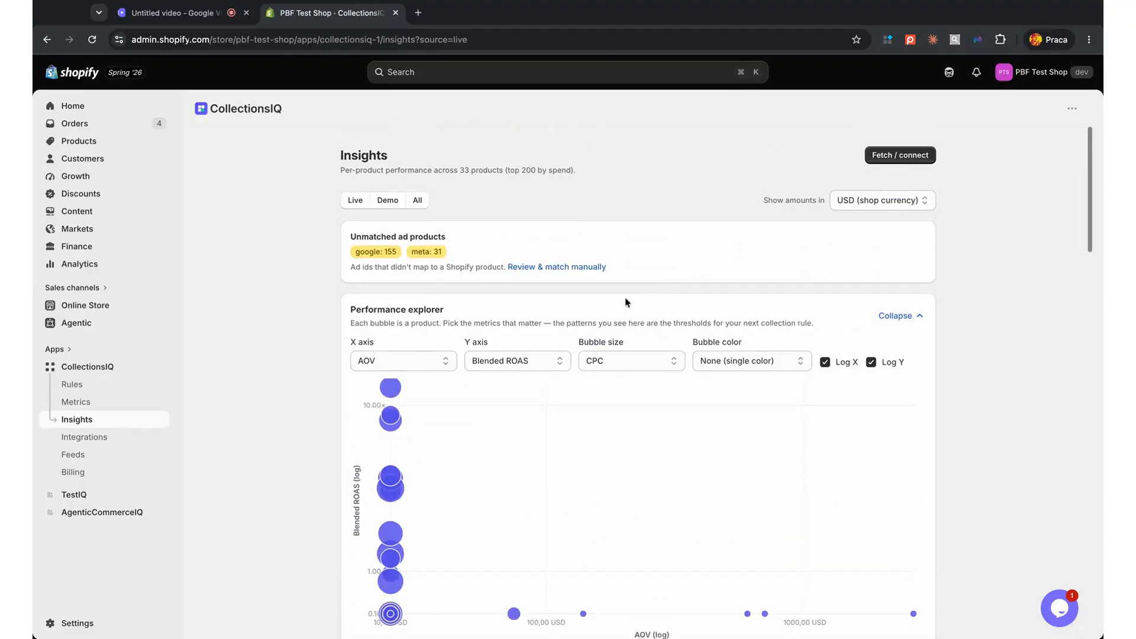
left_click(915, 314)
scroll(1000, 302, "down", 3)
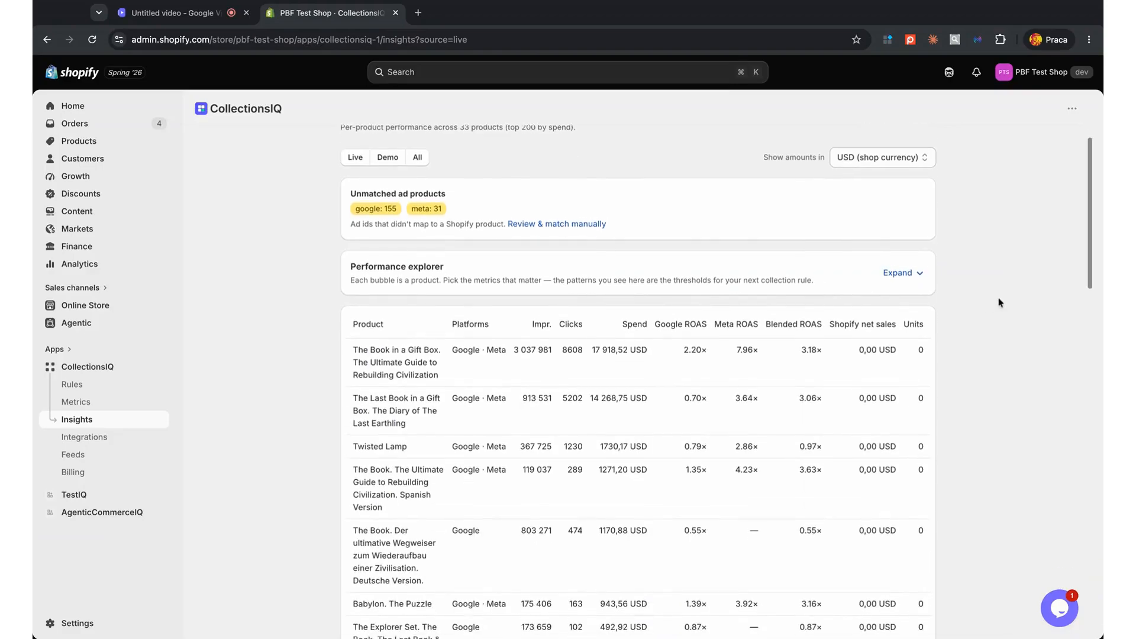
scroll(1000, 303, "down", 3)
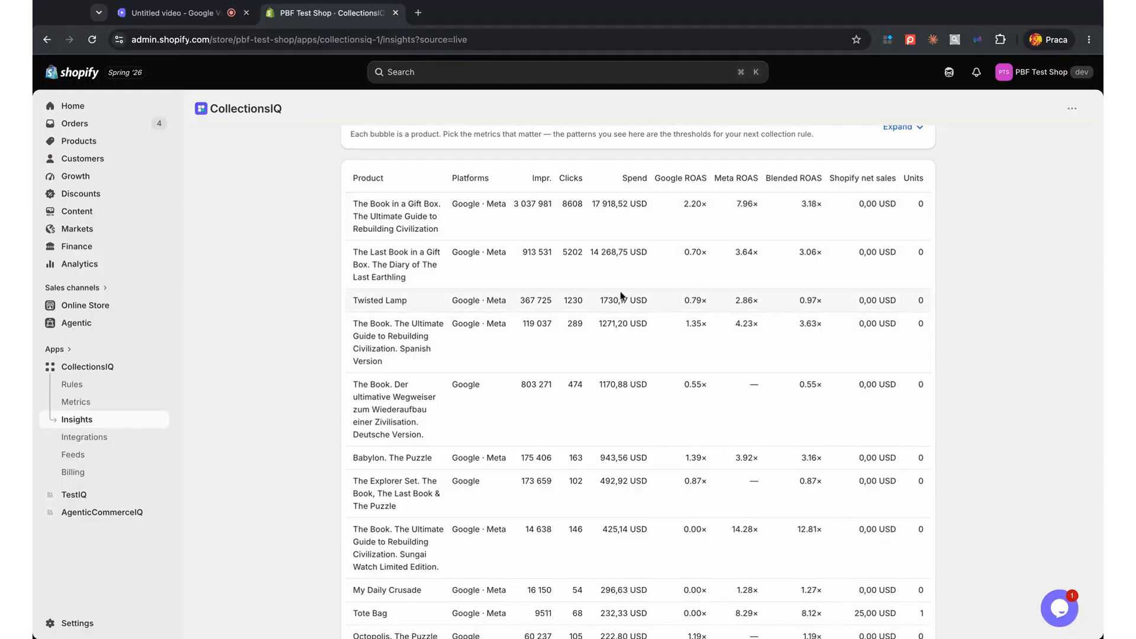
scroll(555, 362, "down", 5)
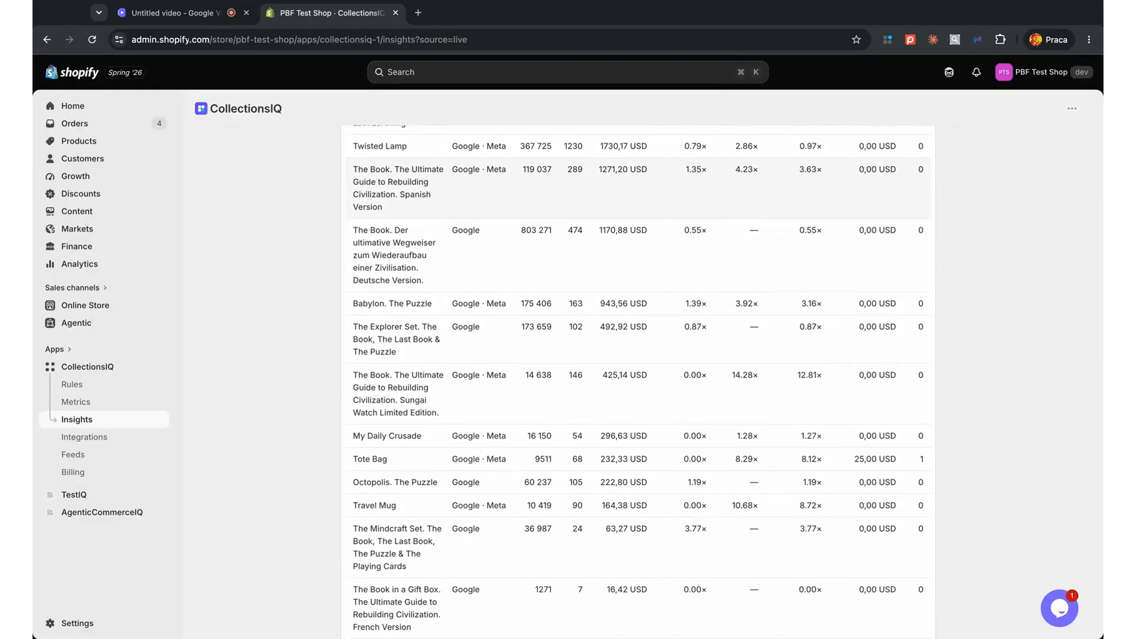
scroll(307, 312, "up", 8)
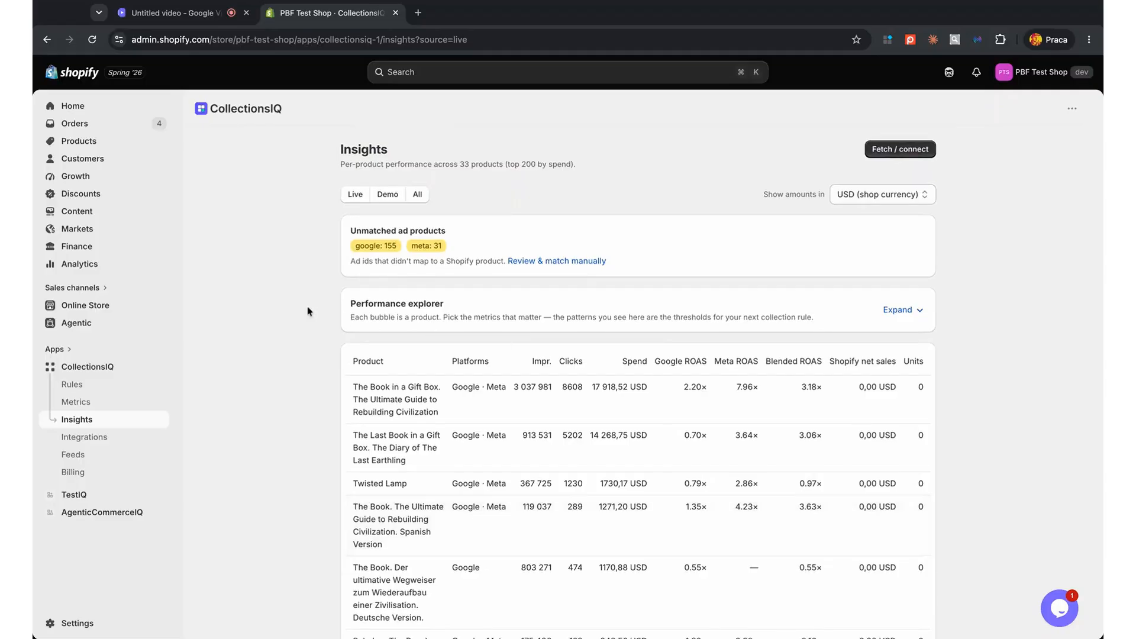
- In Rules, add the built-in Cheap Impressions and Rising Stars rules to the store's collections
left_click(78, 391)
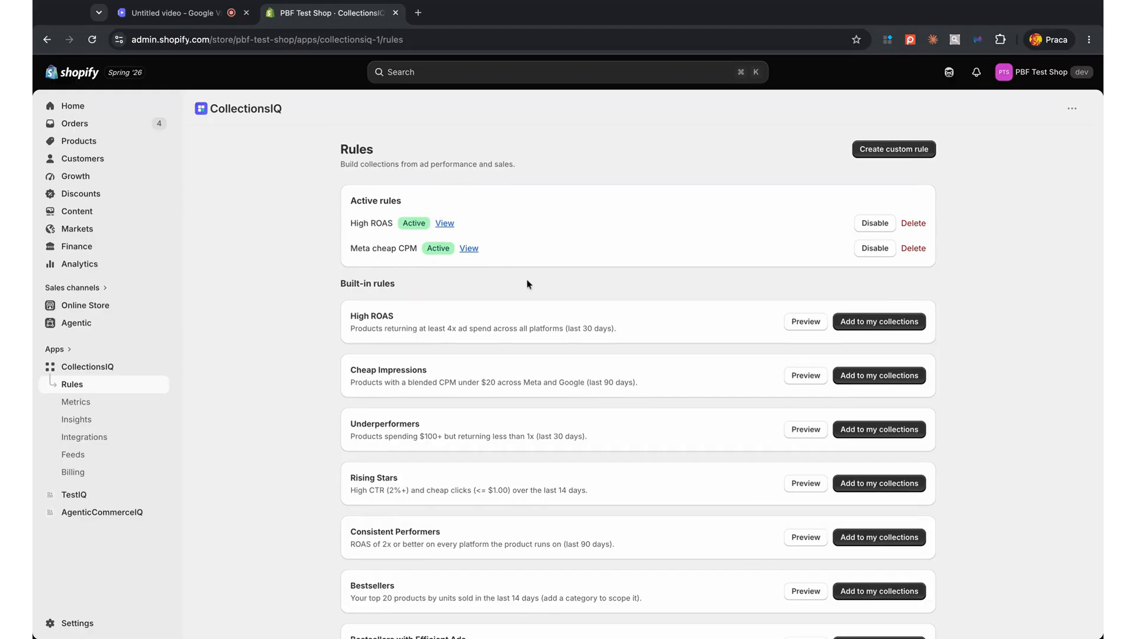
scroll(527, 285, "down", 1)
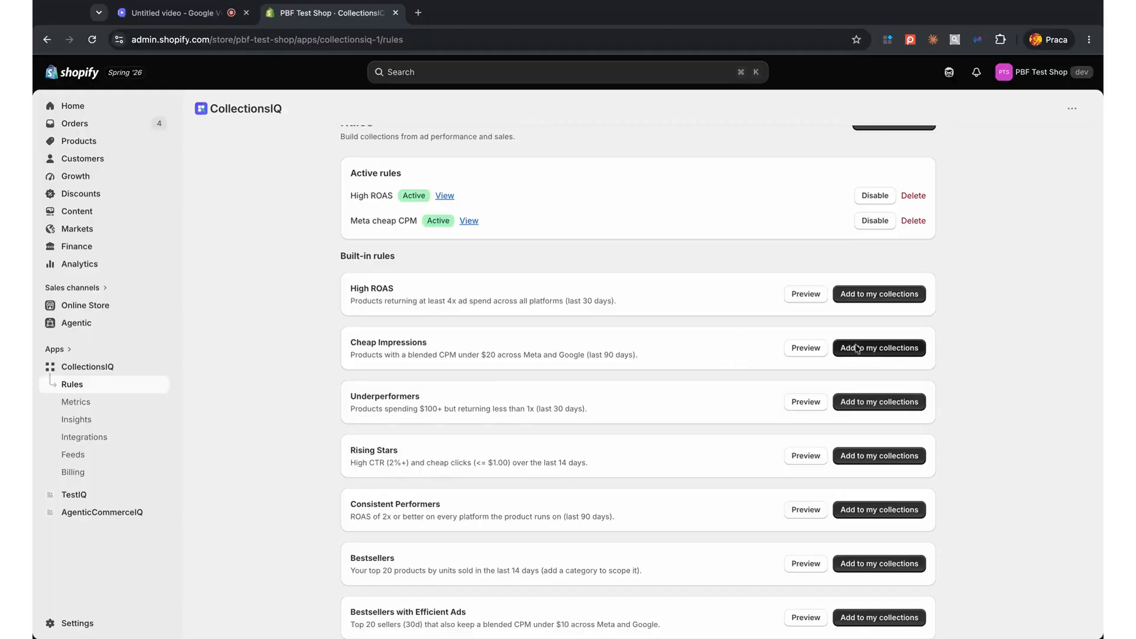
left_click(882, 350)
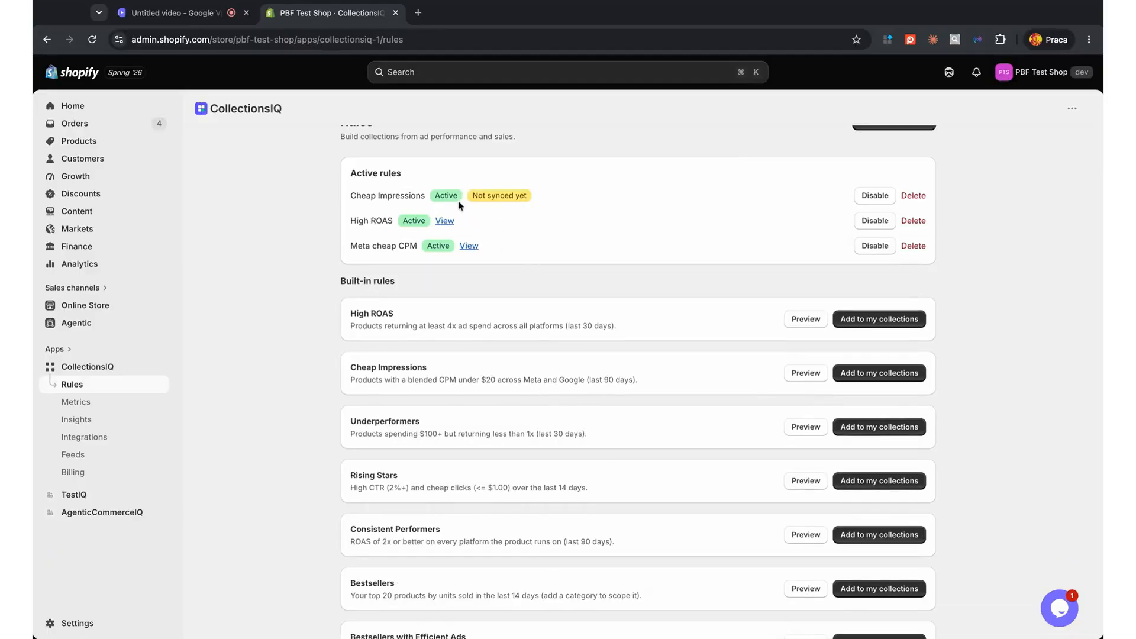
scroll(490, 197, "up", 1)
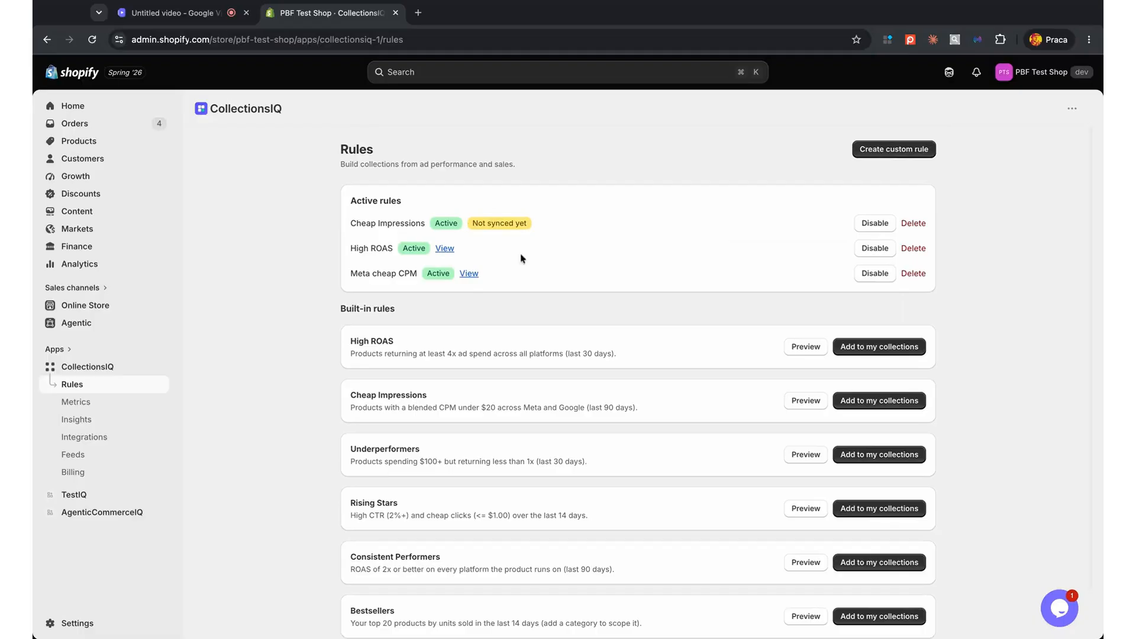
scroll(543, 293, "down", 2)
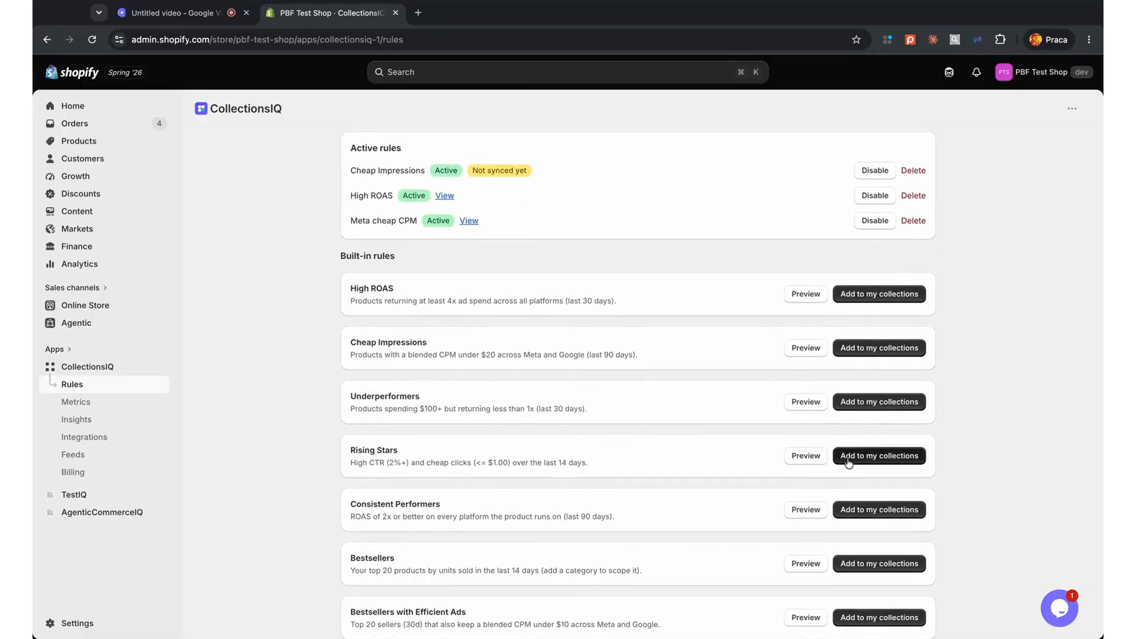
left_click(849, 461)
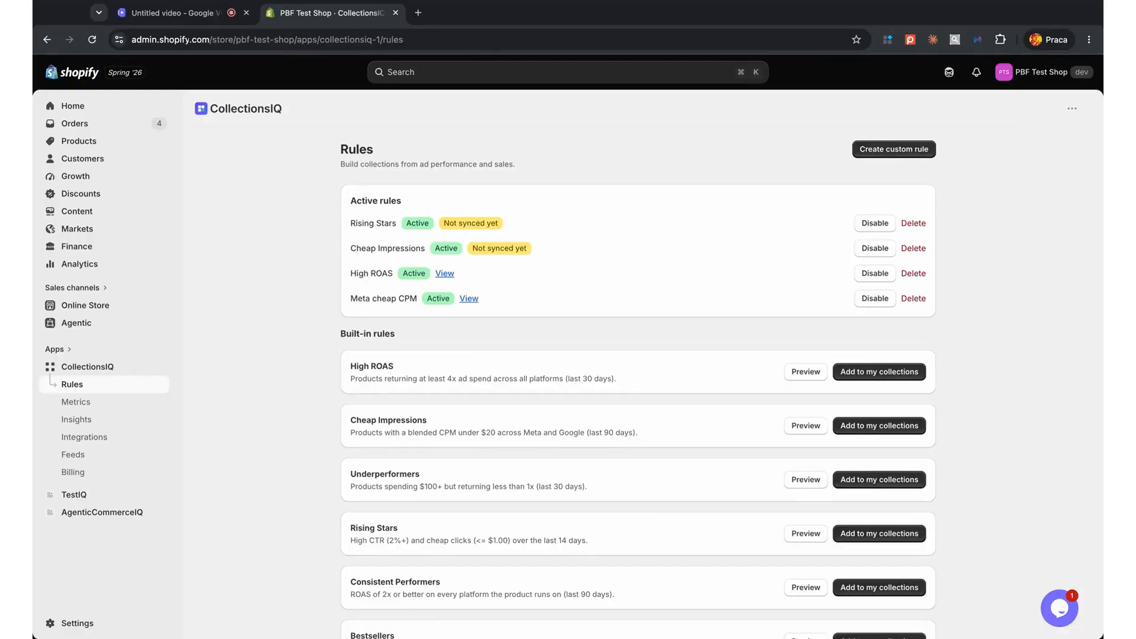
- Run the sync from the CollectionsIQ overview and check the sync status of the active rules
left_click(97, 368)
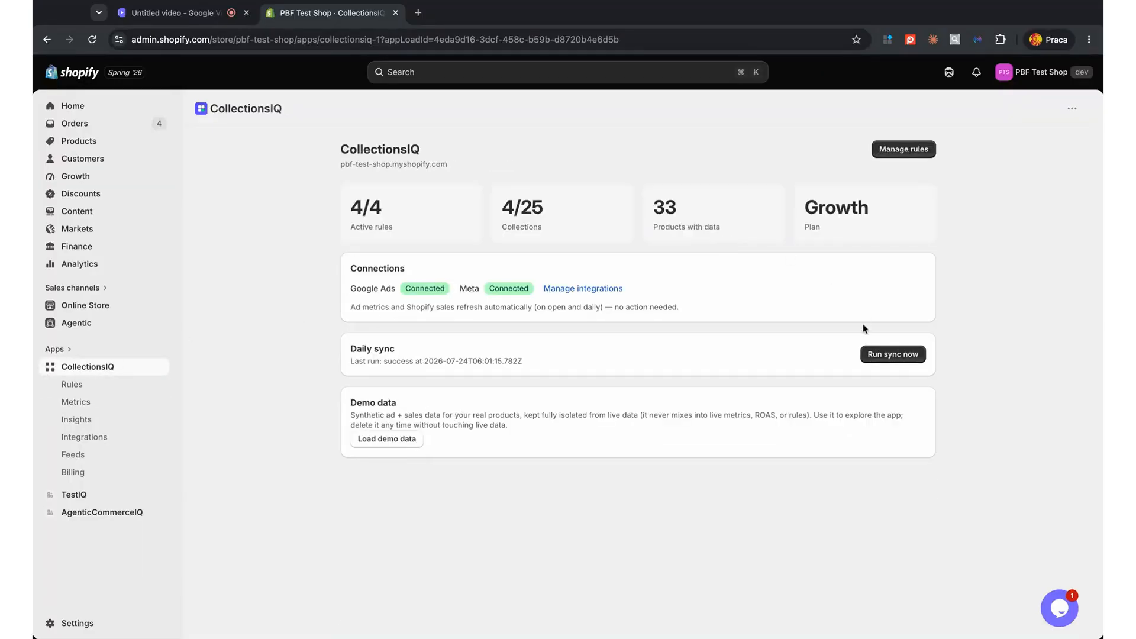
left_click(882, 357)
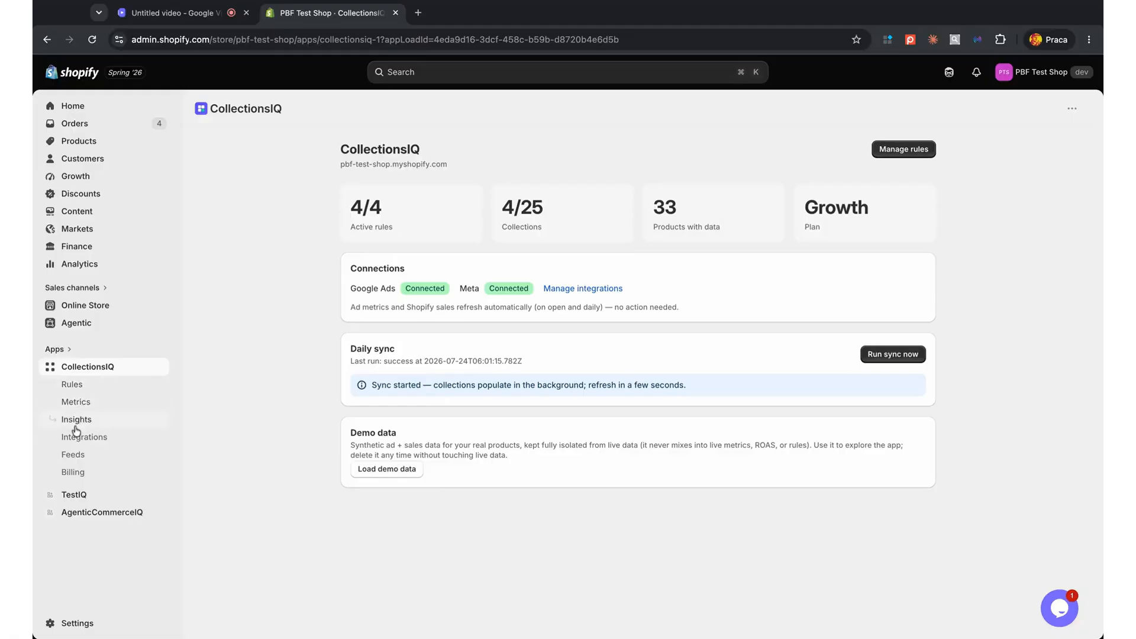
left_click(72, 385)
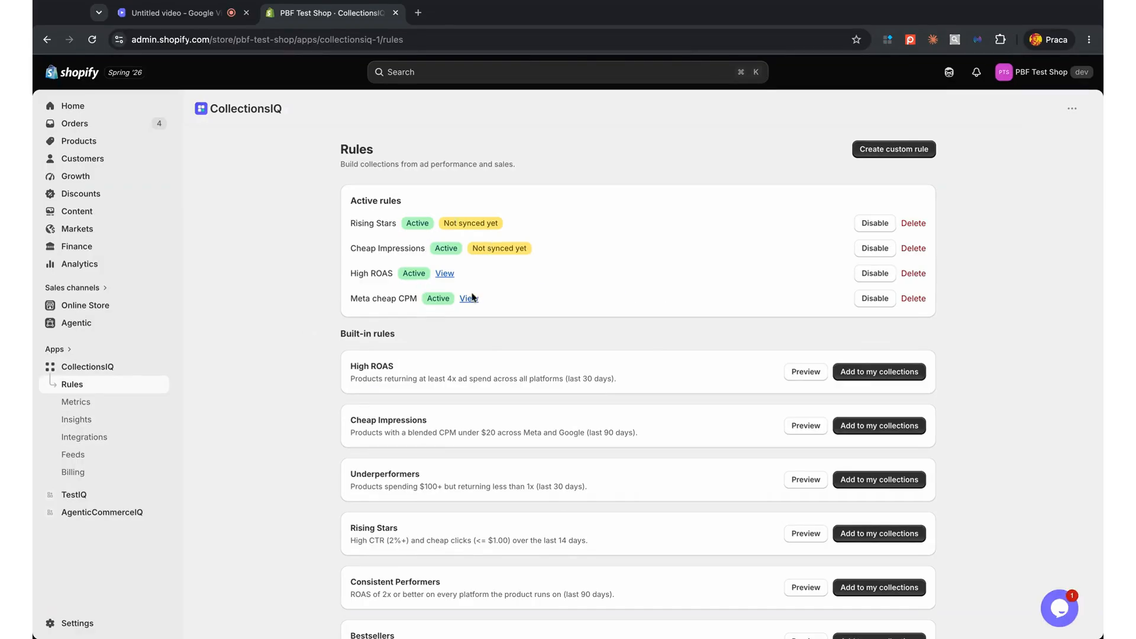
scroll(474, 298, "down", 2)
scroll(471, 302, "up", 2)
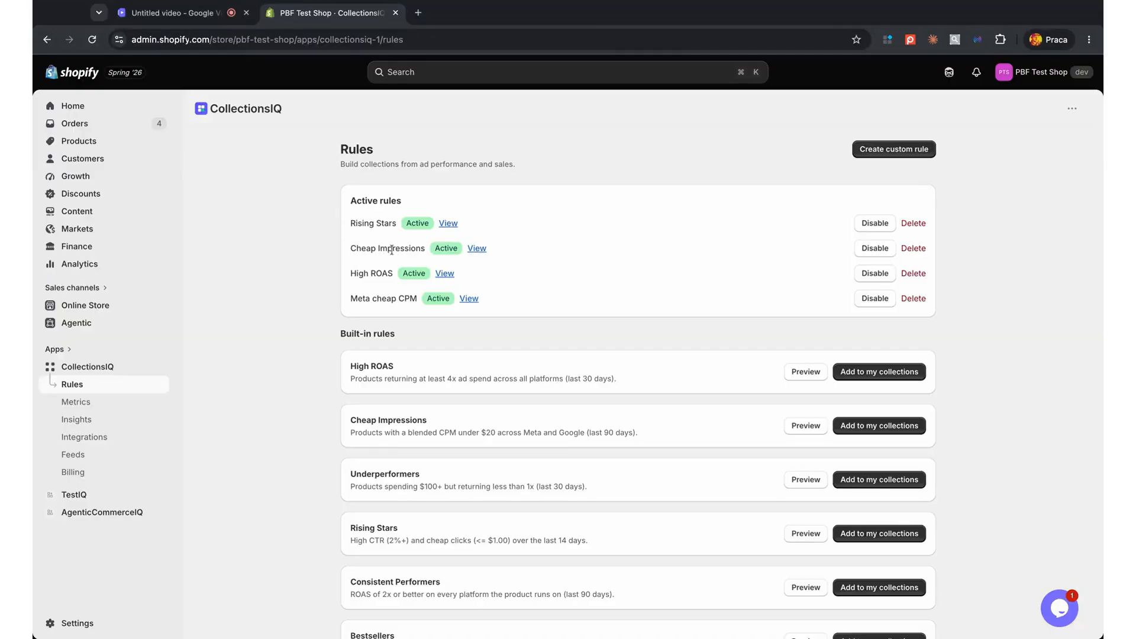
- View the products synced to the Cheap Impressions collection in Shopify and return to the app's rules list
left_click(477, 249)
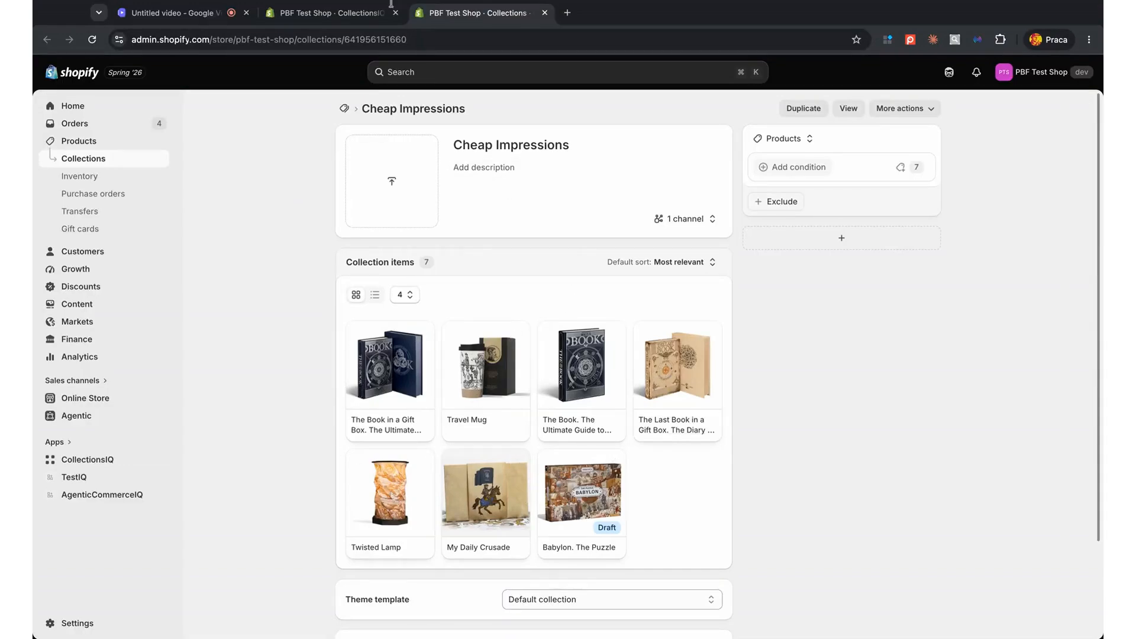
left_click(304, 13)
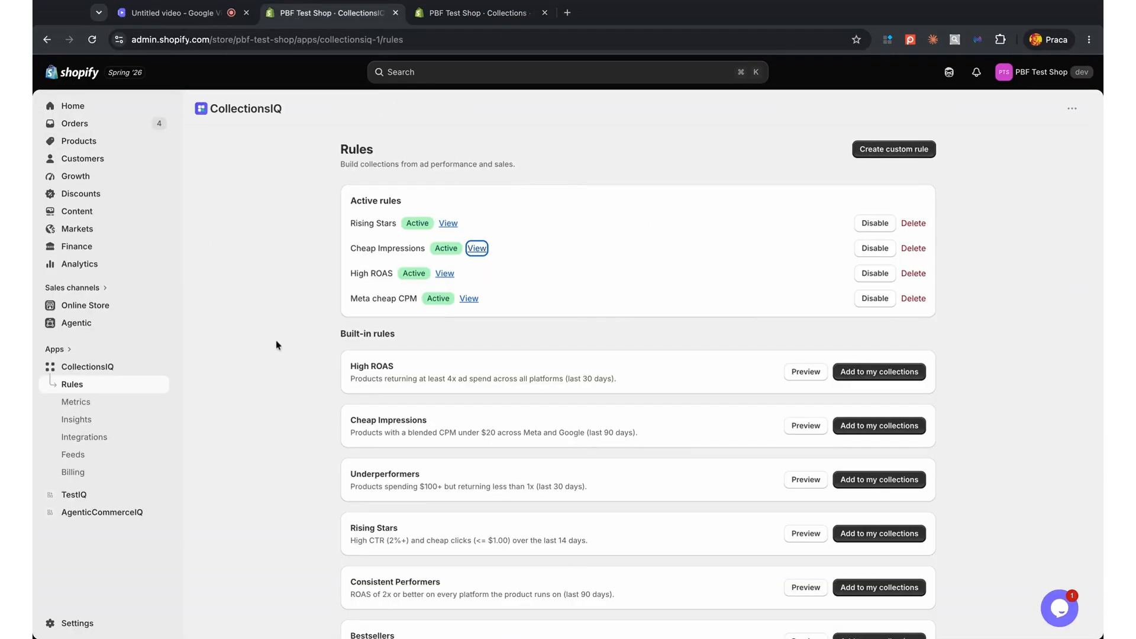
scroll(277, 379, "down", 2)
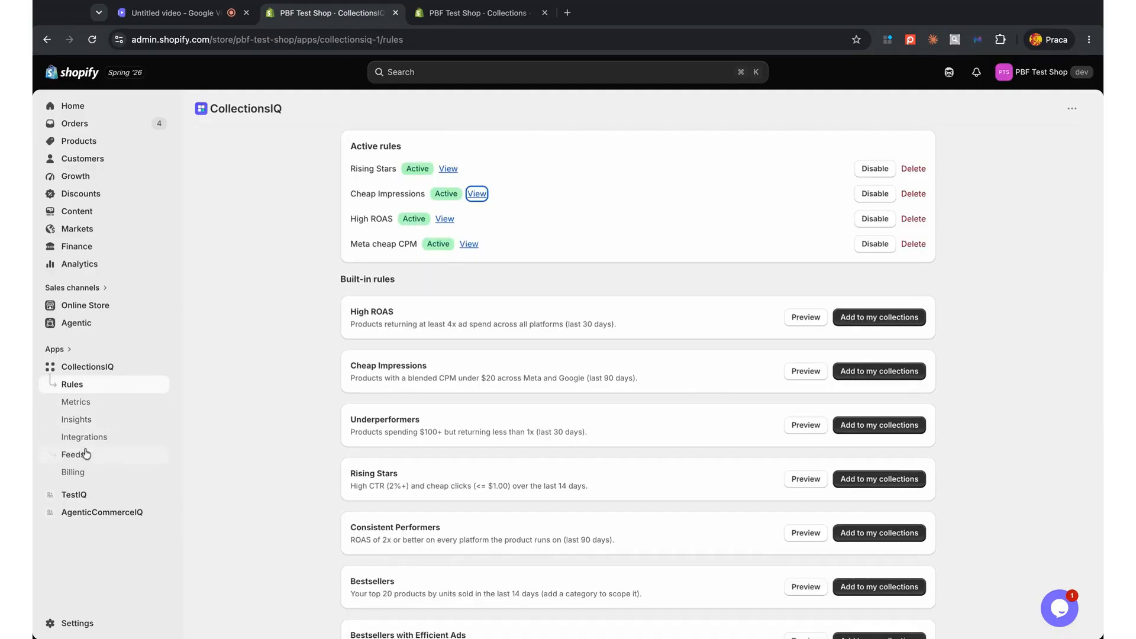
- In Feeds, enable the Google feed for the Cheap Impressions collection and copy its feed URL
left_click(110, 454)
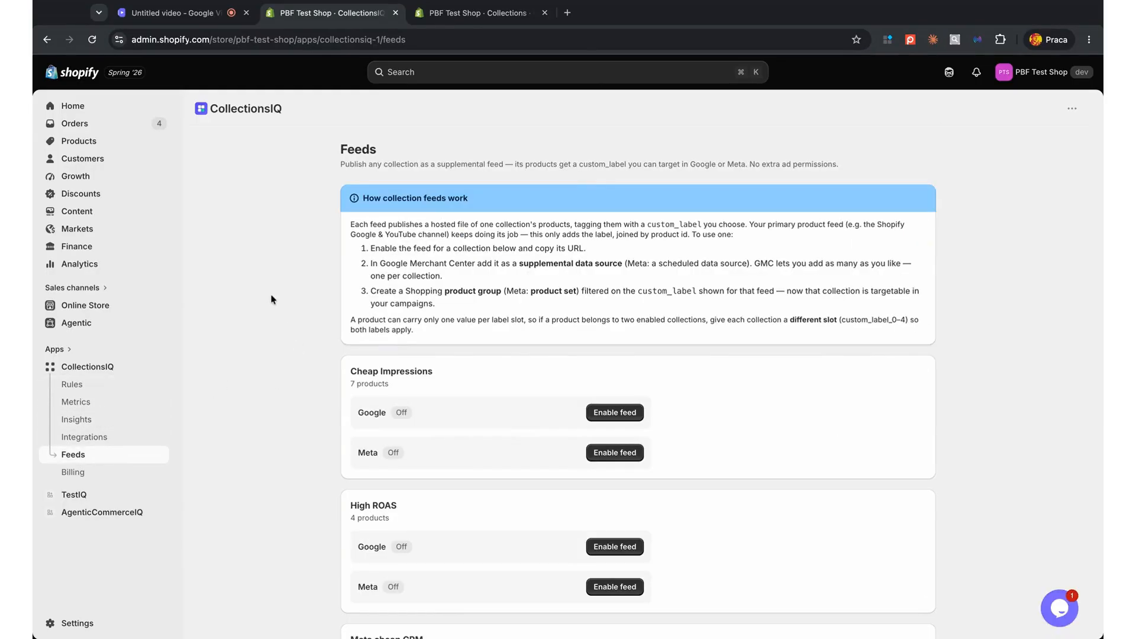
scroll(456, 349, "down", 3)
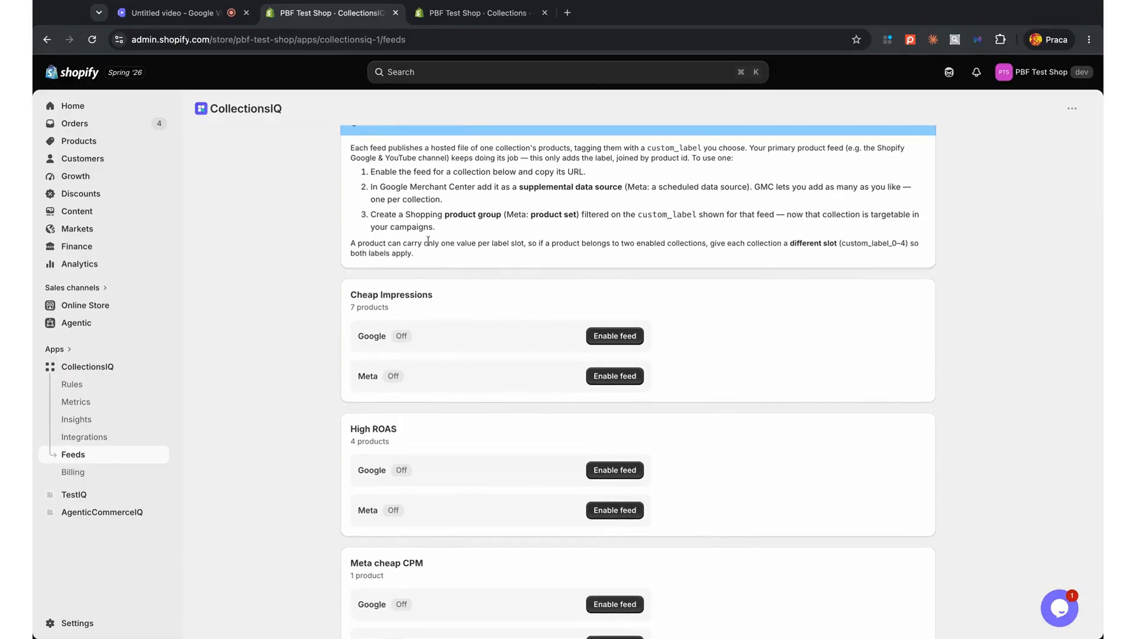
left_click(617, 340)
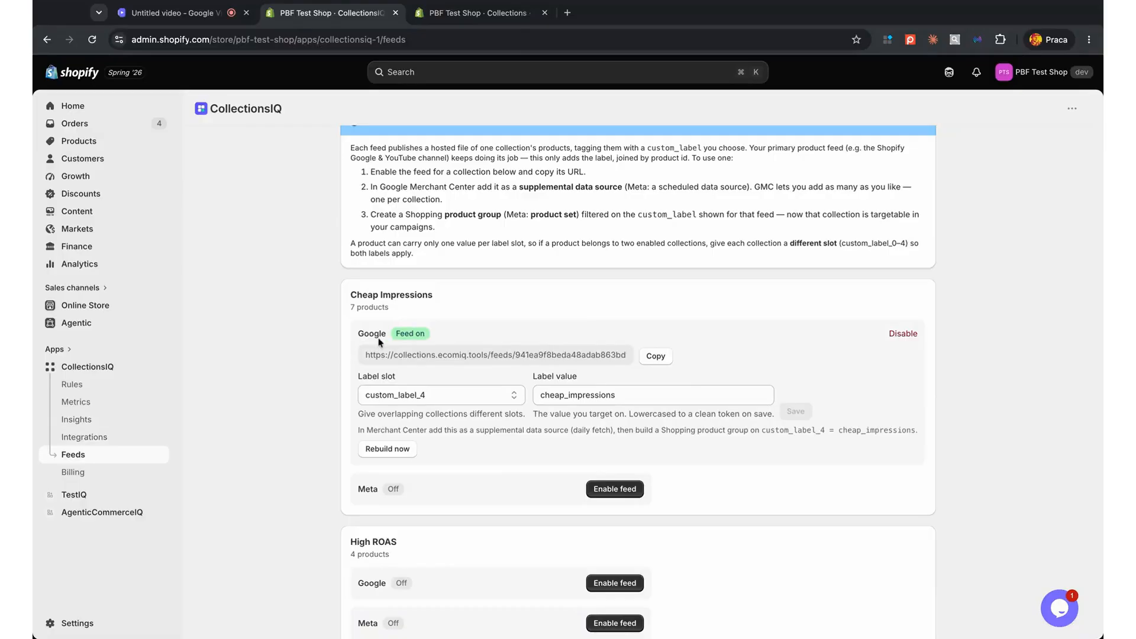
left_click(657, 358)
- Examine the label slot and label value of the Cheap Impressions Google feed and the instructions for collection feeds
left_click(435, 395)
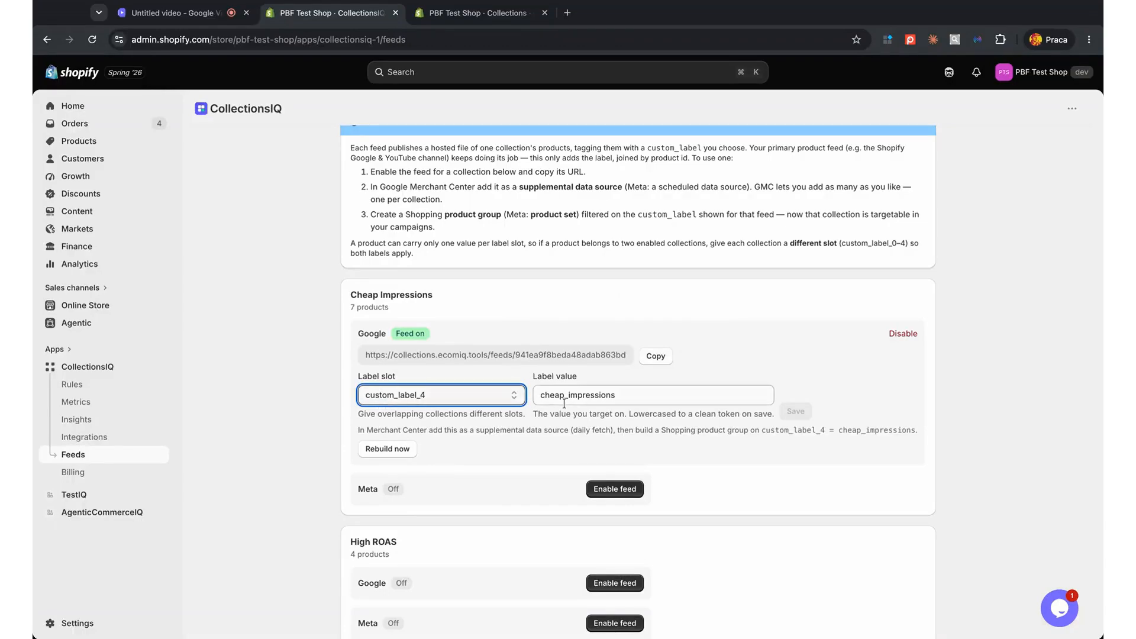
left_click(627, 395)
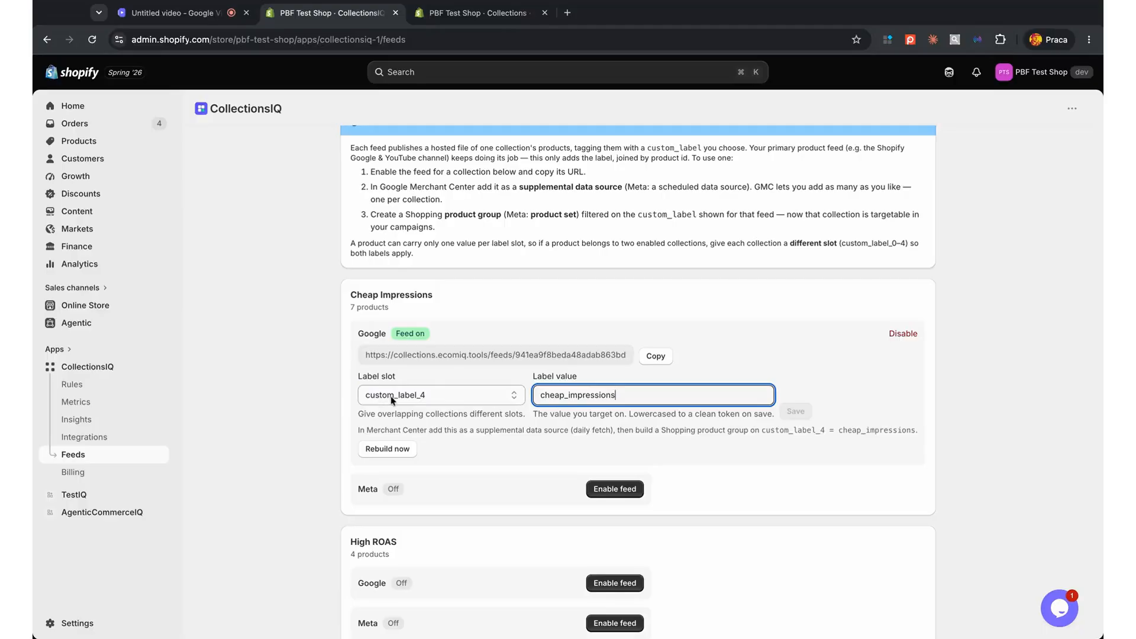
left_click(570, 395)
left_click(631, 392)
scroll(515, 417, "down", 1)
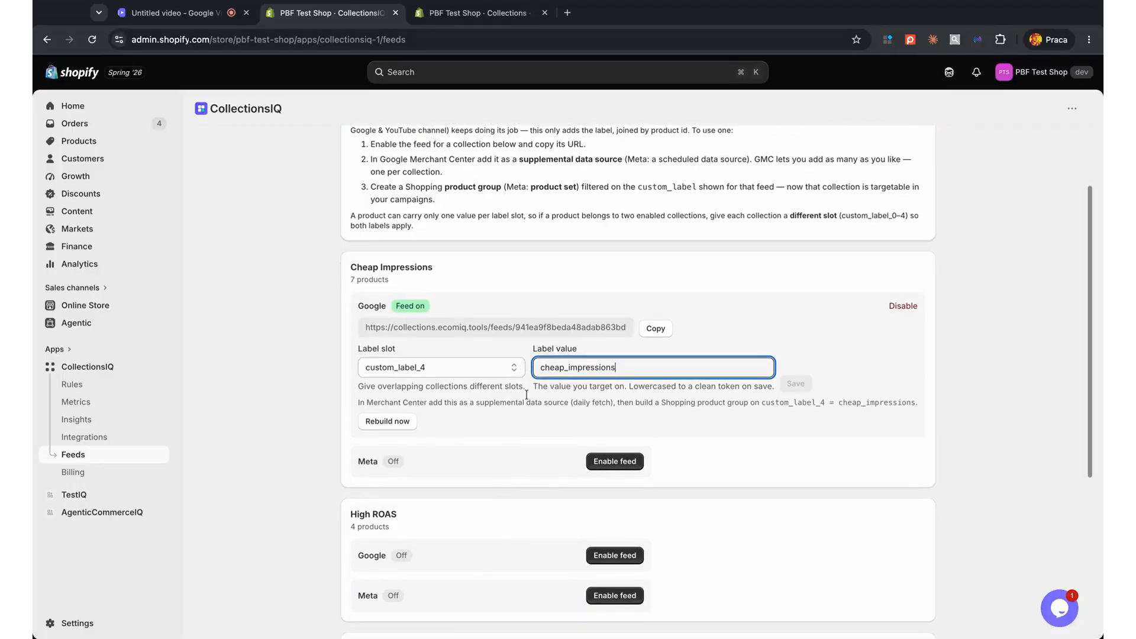
scroll(526, 395, "up", 3)
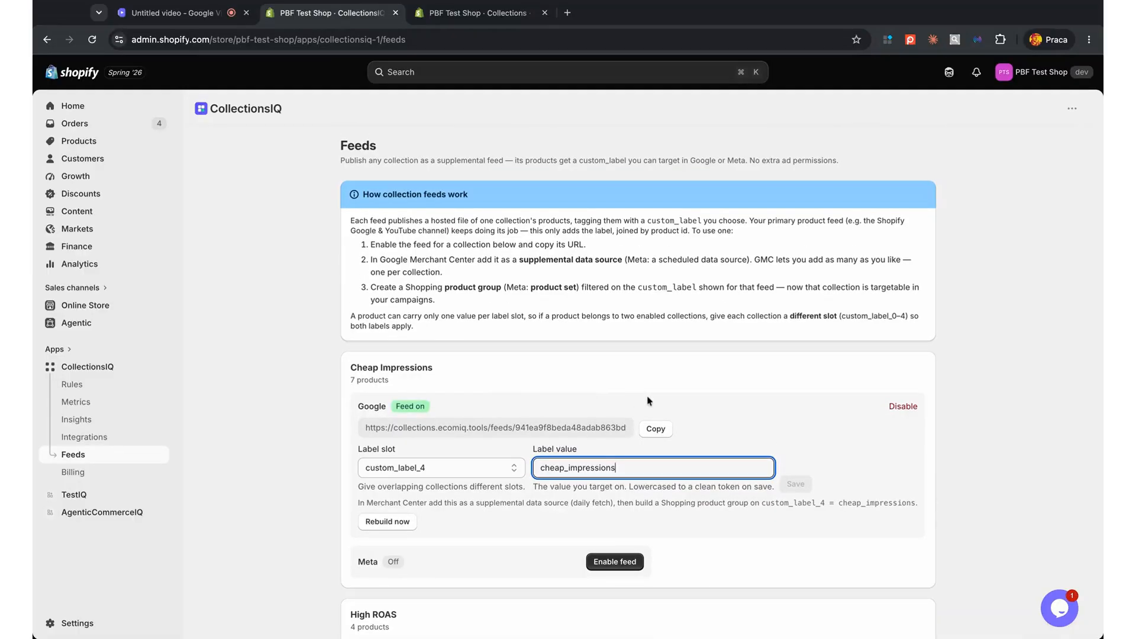
- Start a custom rule from the Rules page and name its collection "Custom Collection 1"
left_click(77, 392)
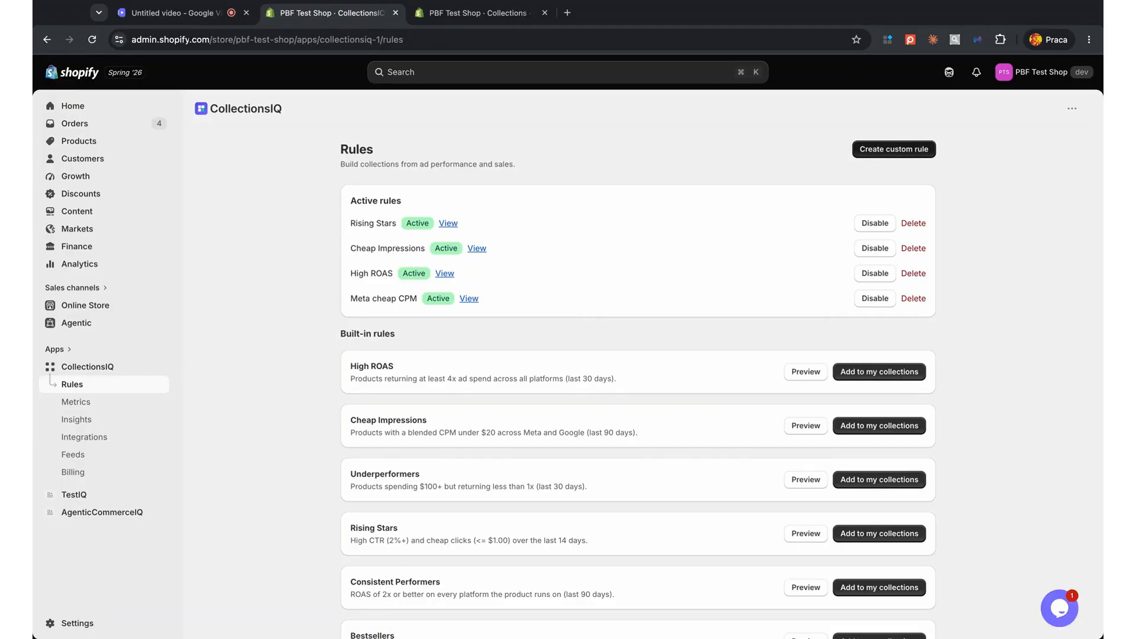
scroll(560, 495, "down", 3)
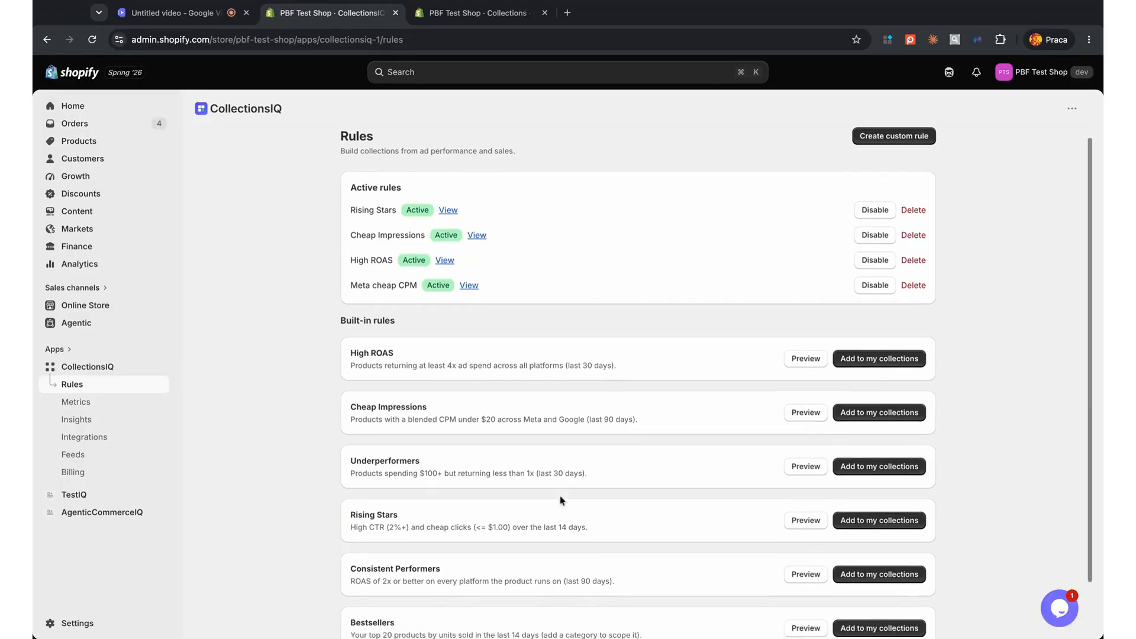
scroll(826, 320, "up", 3)
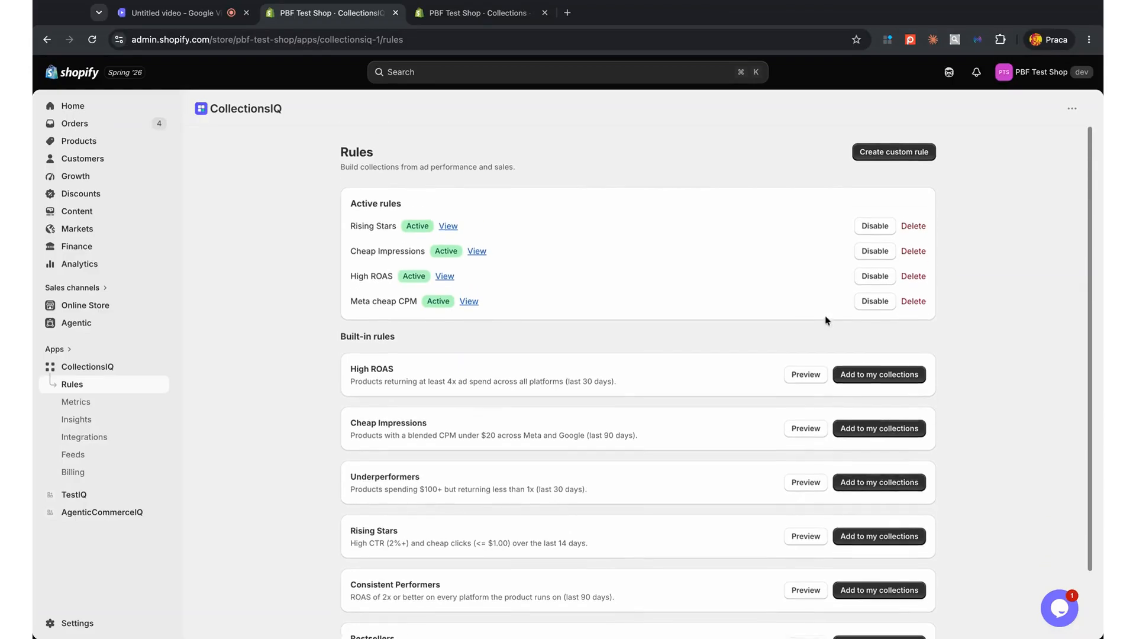
left_click(889, 149)
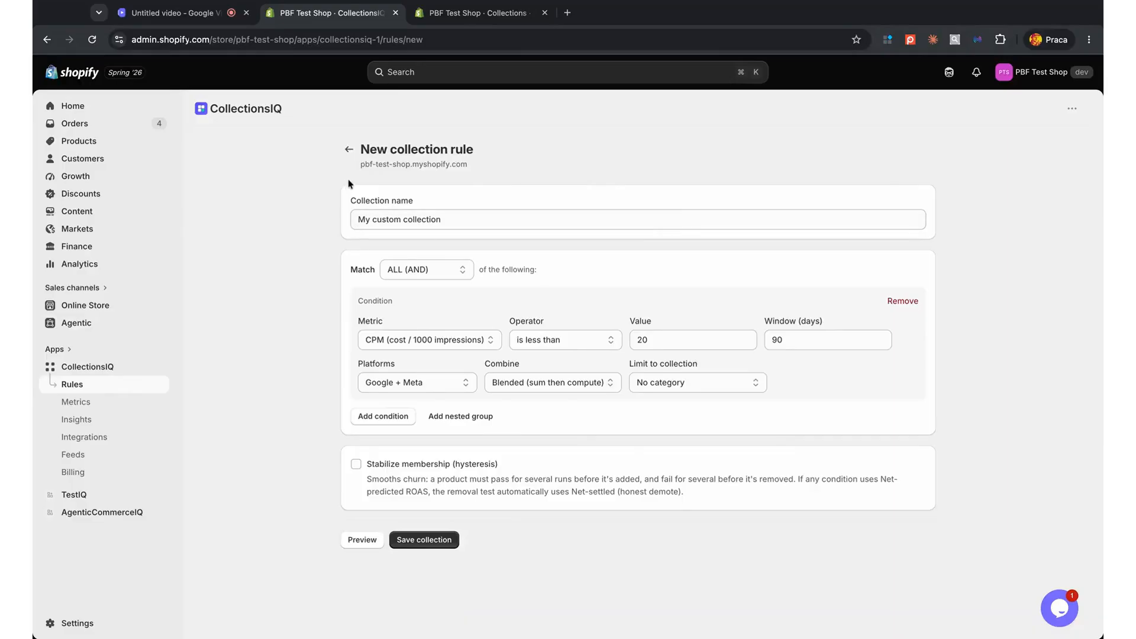
left_click(392, 220)
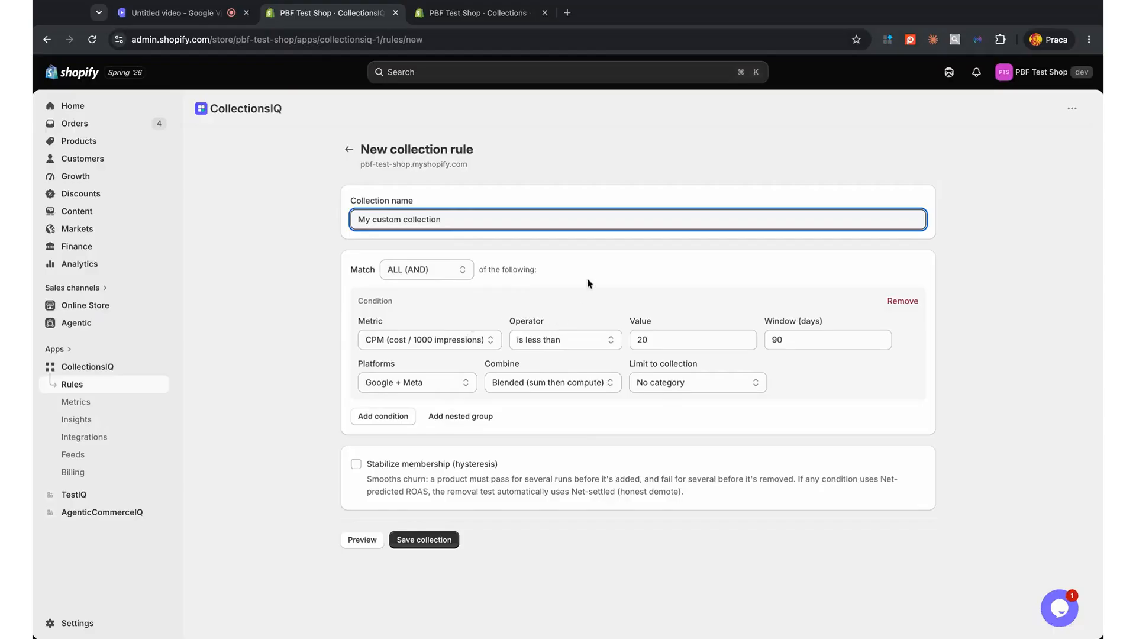
triple_click(460, 214)
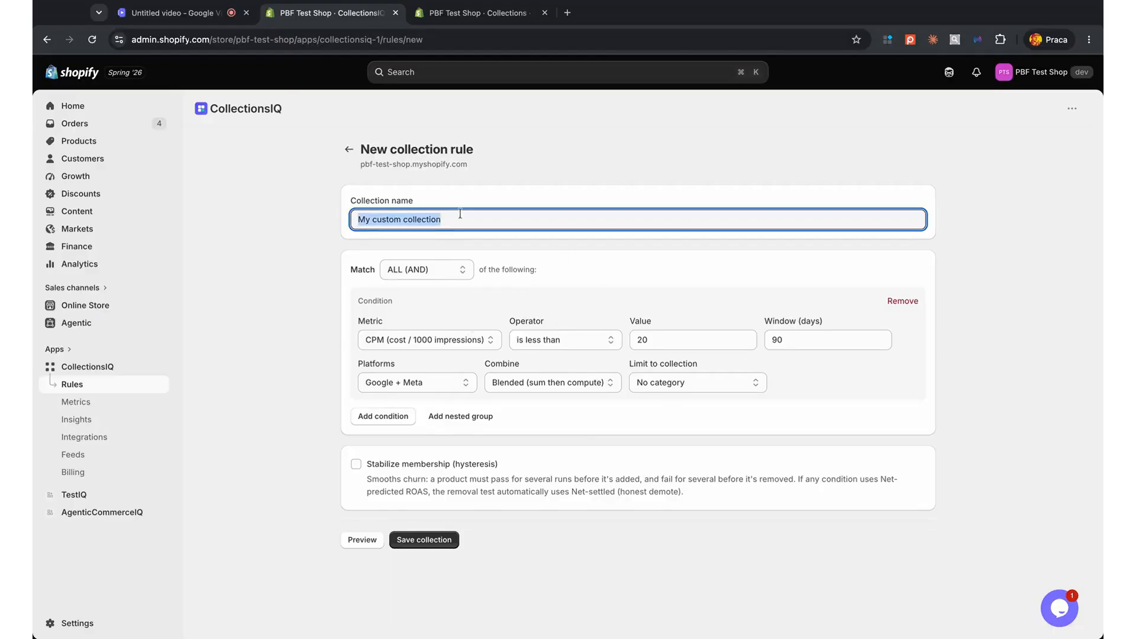
key("BackSpace")
type("Custom Co")
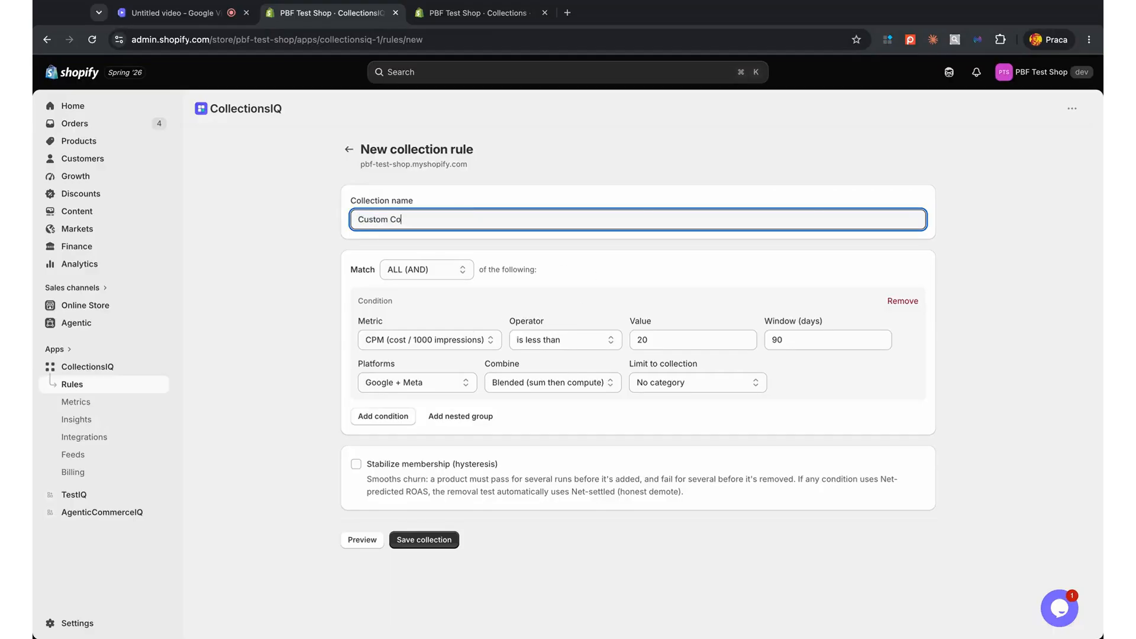
type("llection 1")
left_click(589, 274)
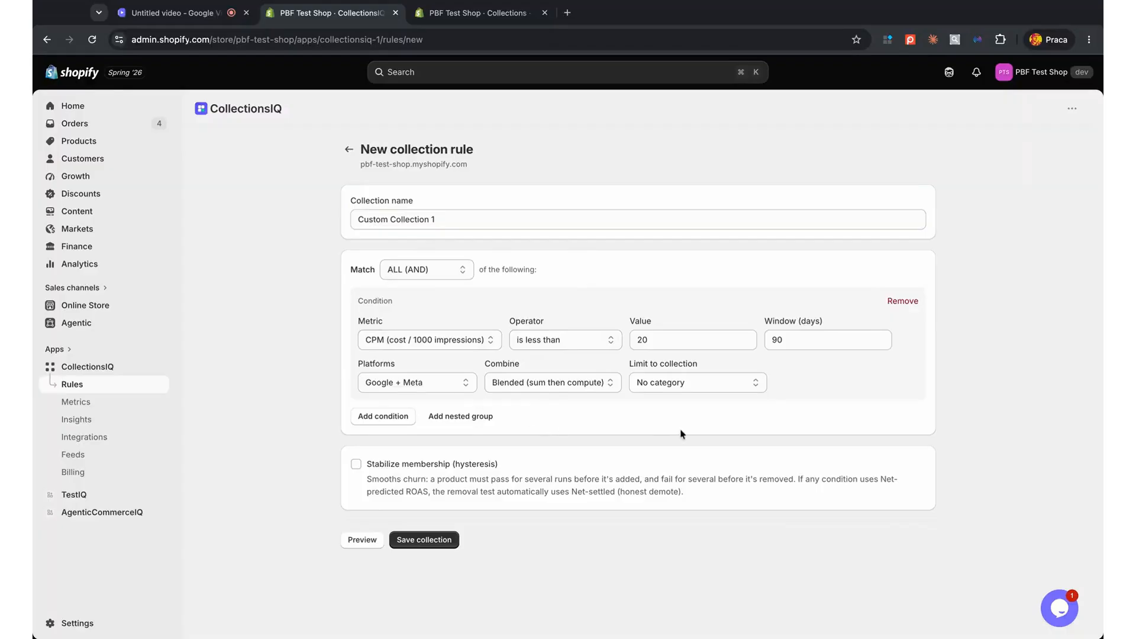
- Limit the CPM condition to the Meta only platform and set its less-than value to 10
left_click(435, 347)
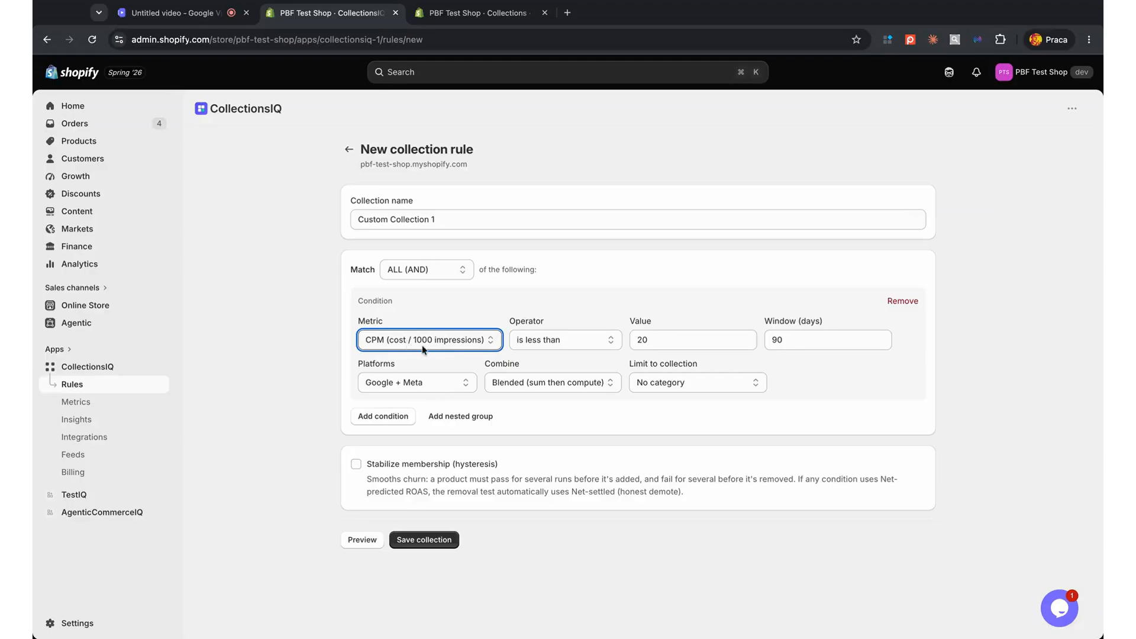
left_click(416, 380)
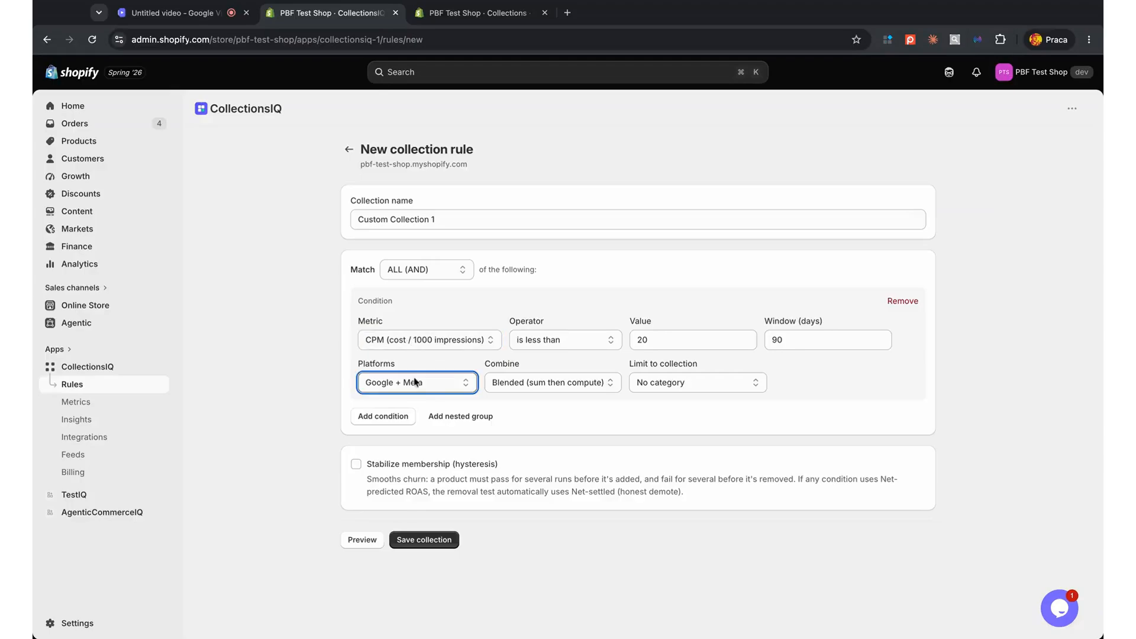
left_click(387, 412)
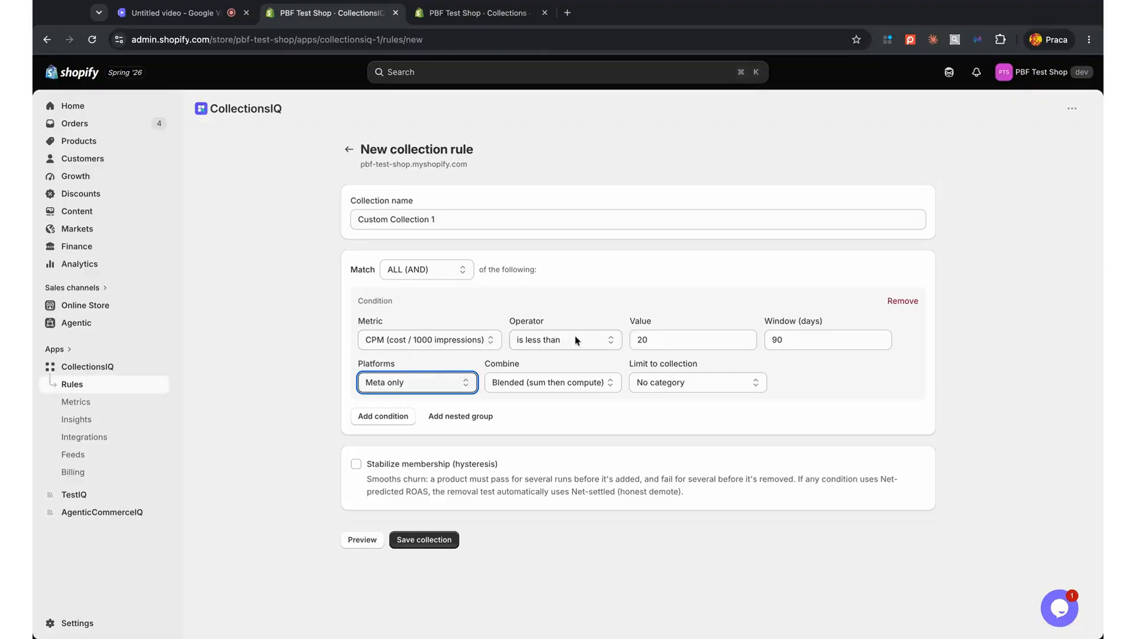
left_click(660, 342)
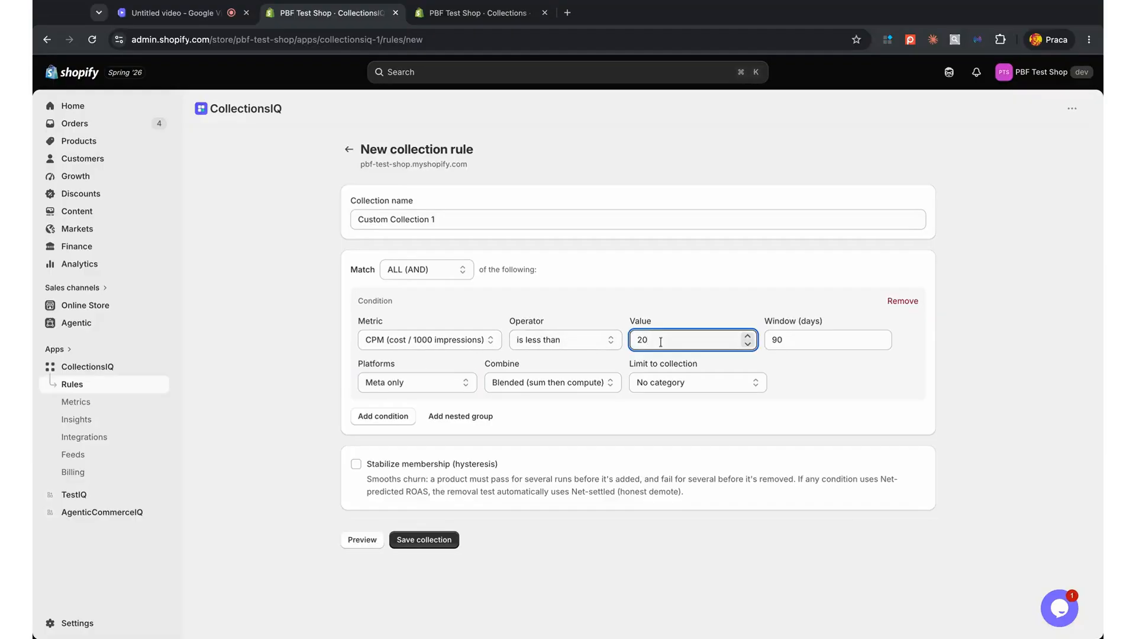
double_click(660, 342)
type("10")
left_click(646, 300)
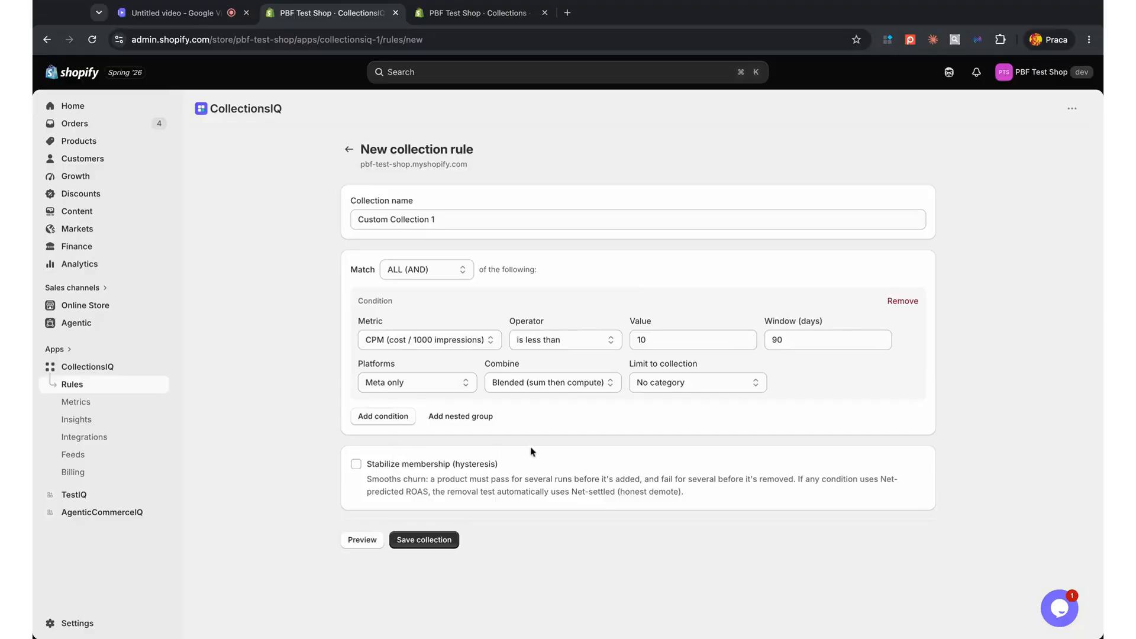
- Save the custom collection, check its status among the active rules, and return to the CollectionsIQ overview
left_click(442, 539)
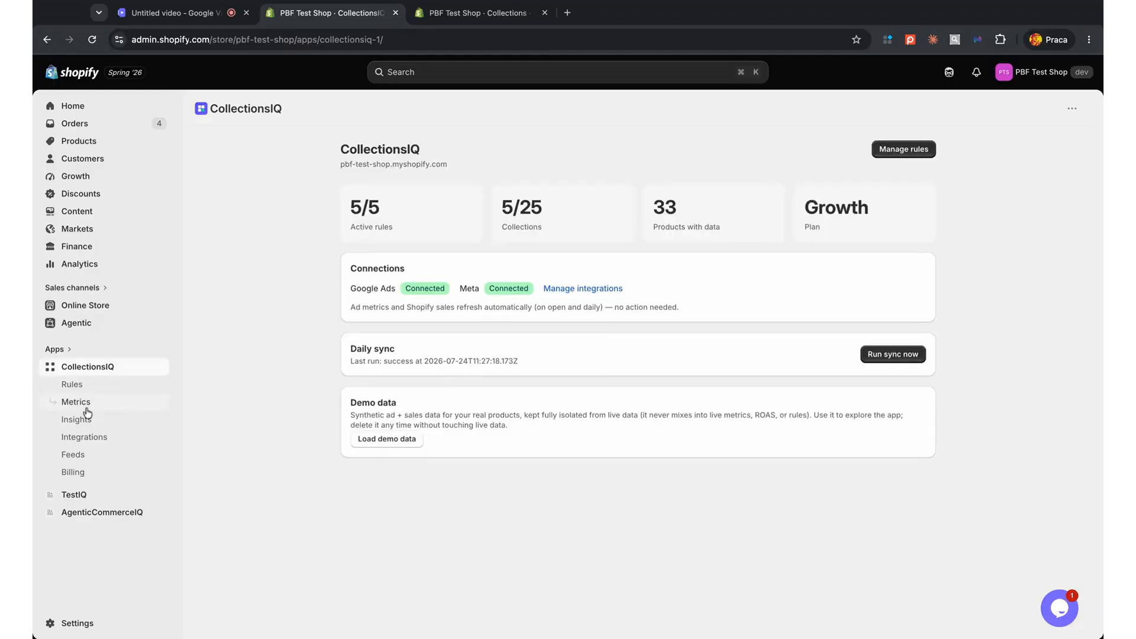
left_click(73, 385)
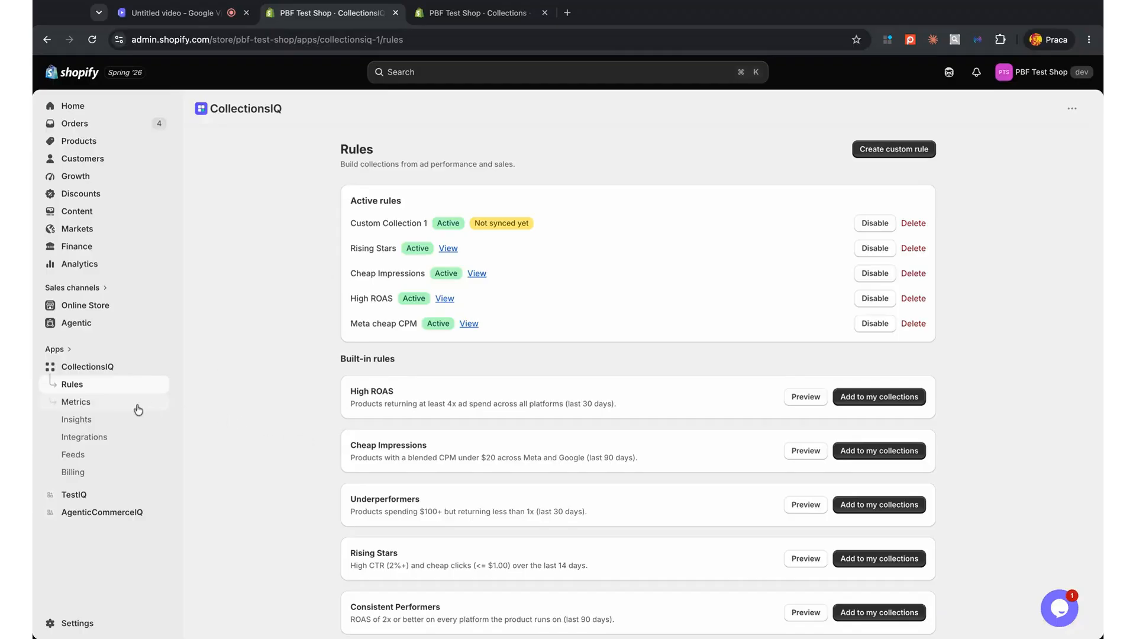
left_click(91, 369)
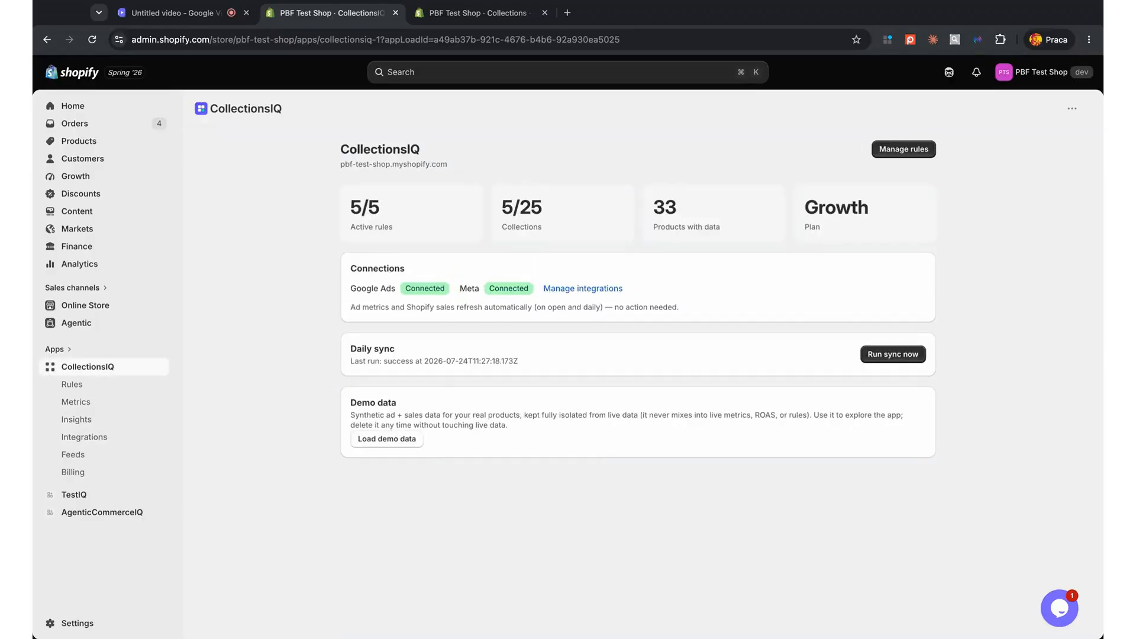
- In Integrations, disconnect Meta (Facebook/Instagram) and remove its synced data
left_click(82, 438)
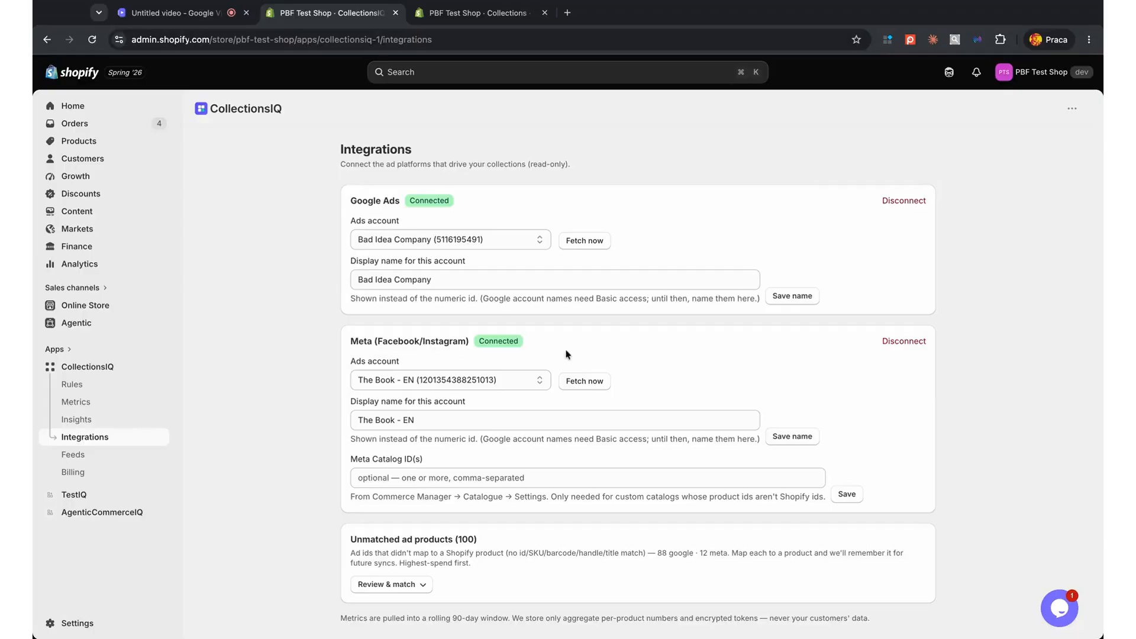
left_click(912, 350)
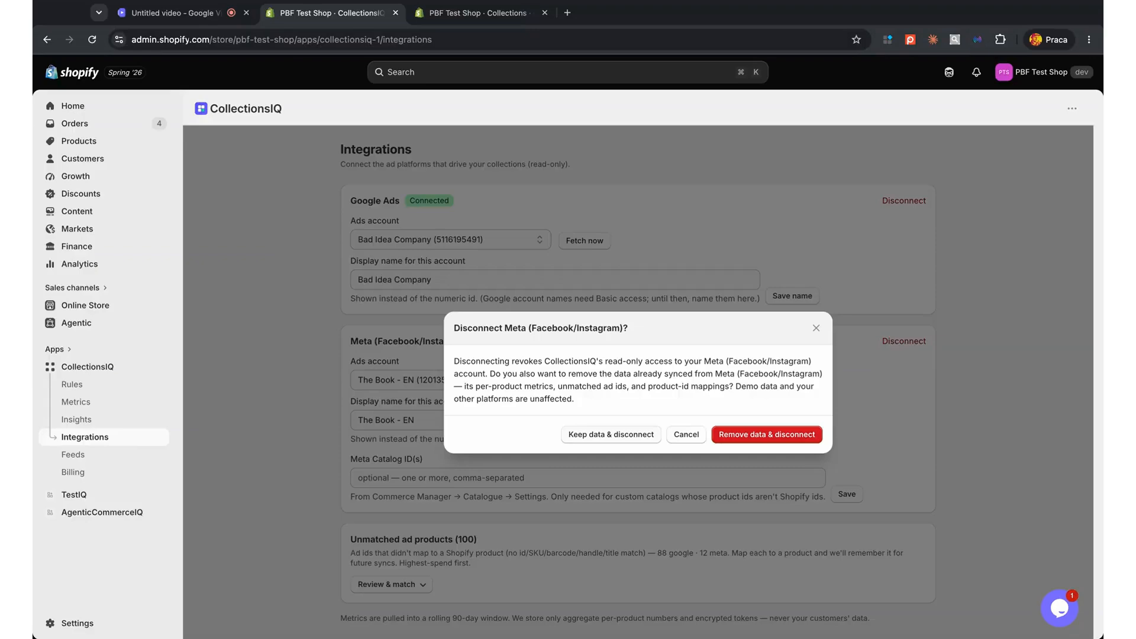
left_click(770, 438)
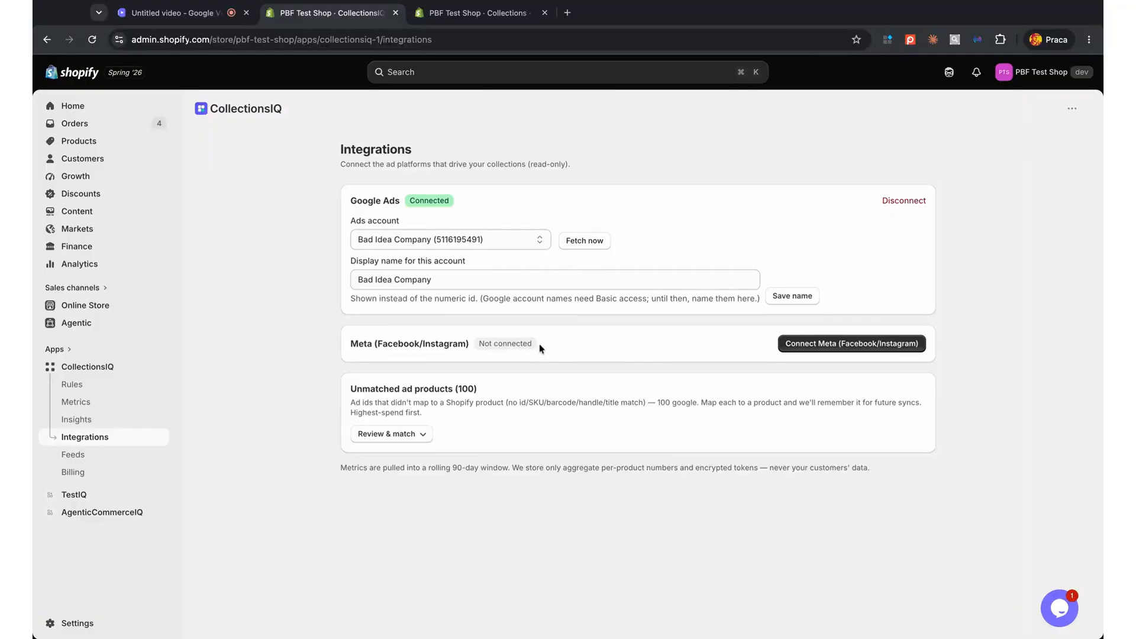
- Review which platforms supply the per-product data in Insights, and go back to the CollectionsIQ overview
left_click(77, 418)
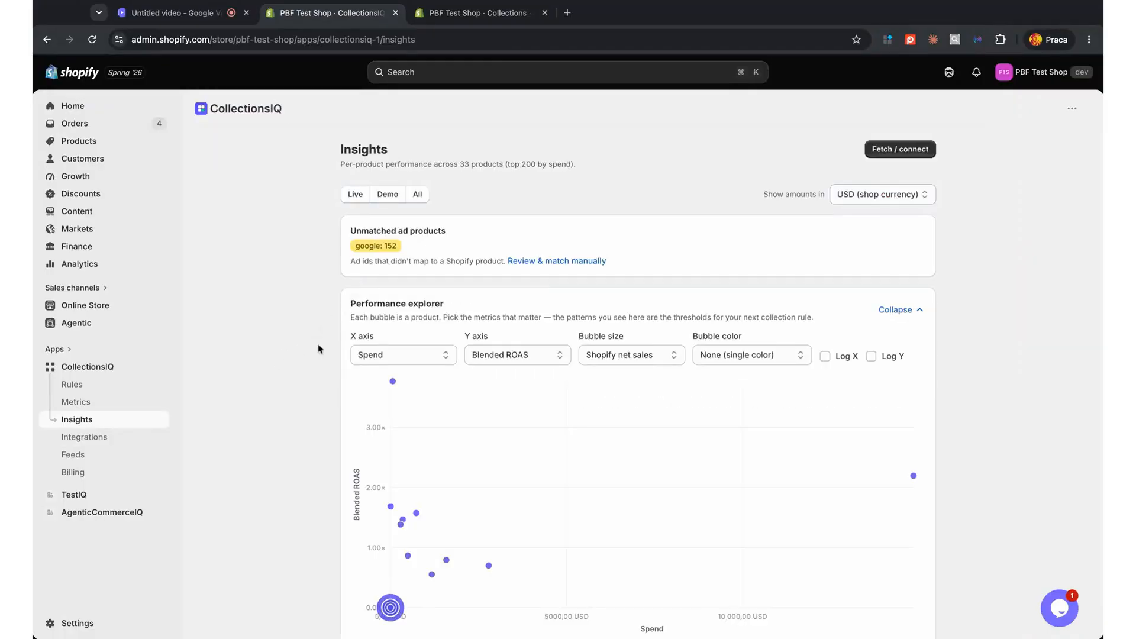
scroll(318, 349, "down", 6)
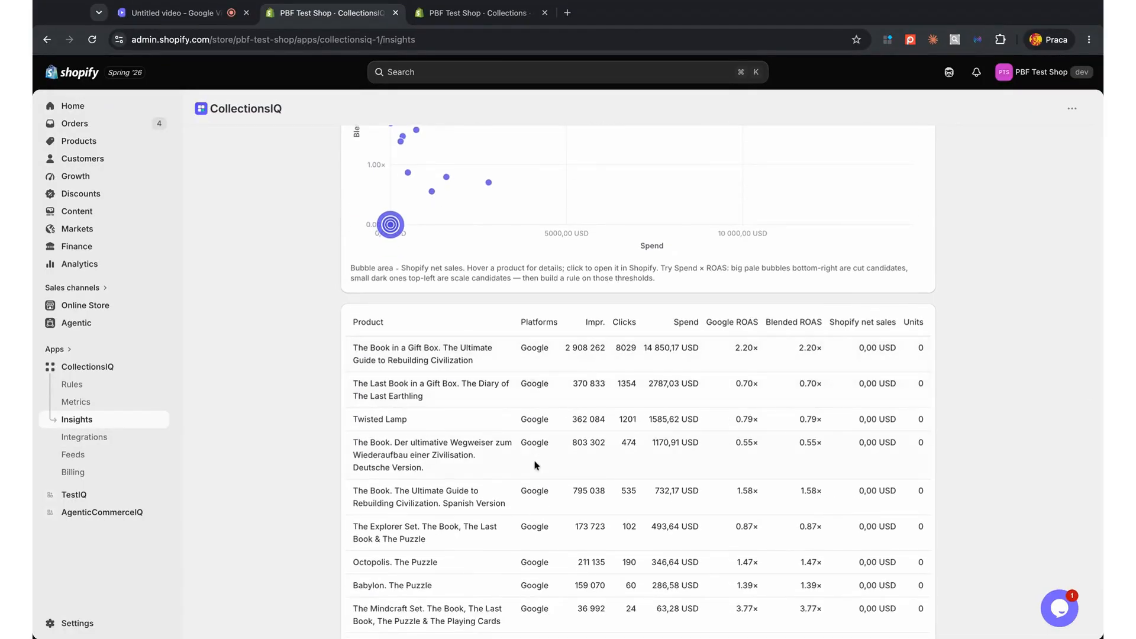
scroll(535, 465, "down", 4)
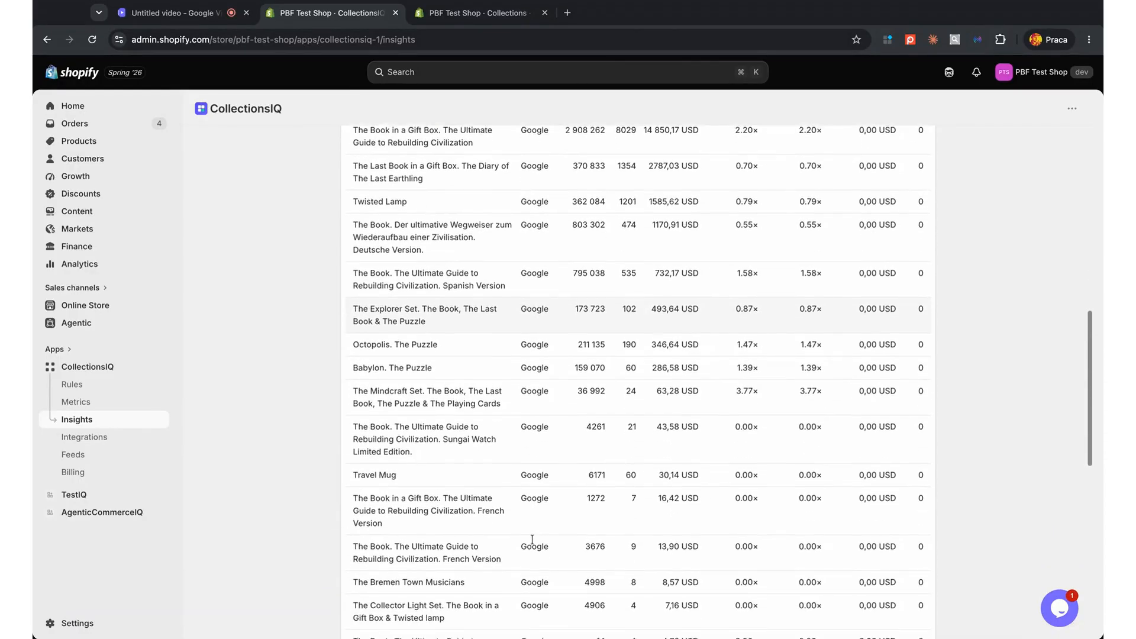
scroll(533, 539, "up", 10)
left_click(89, 371)
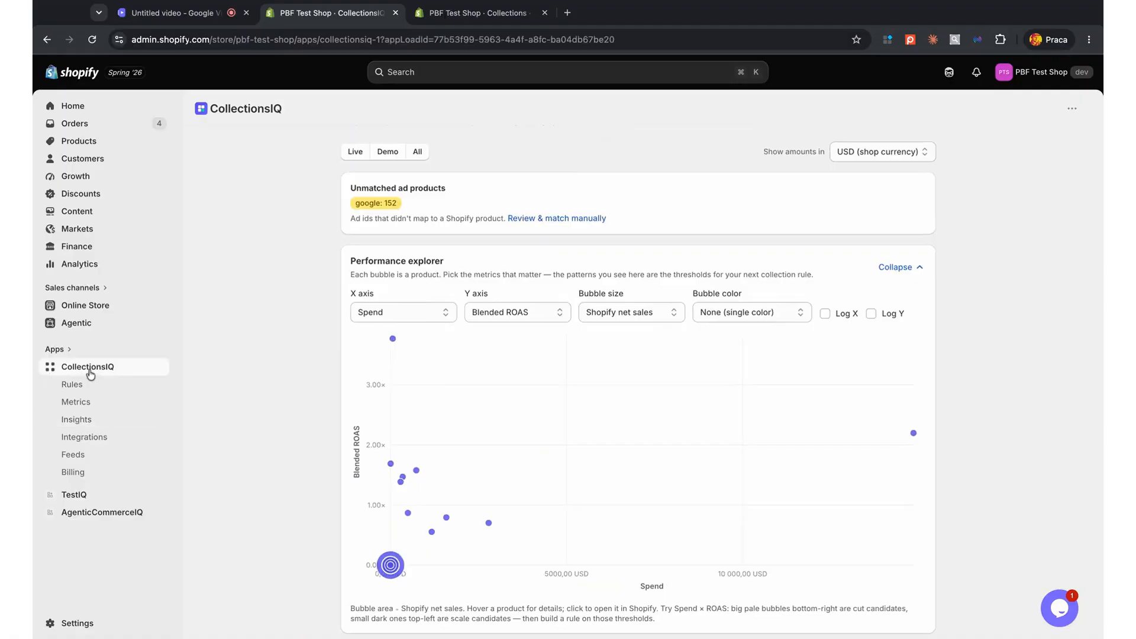